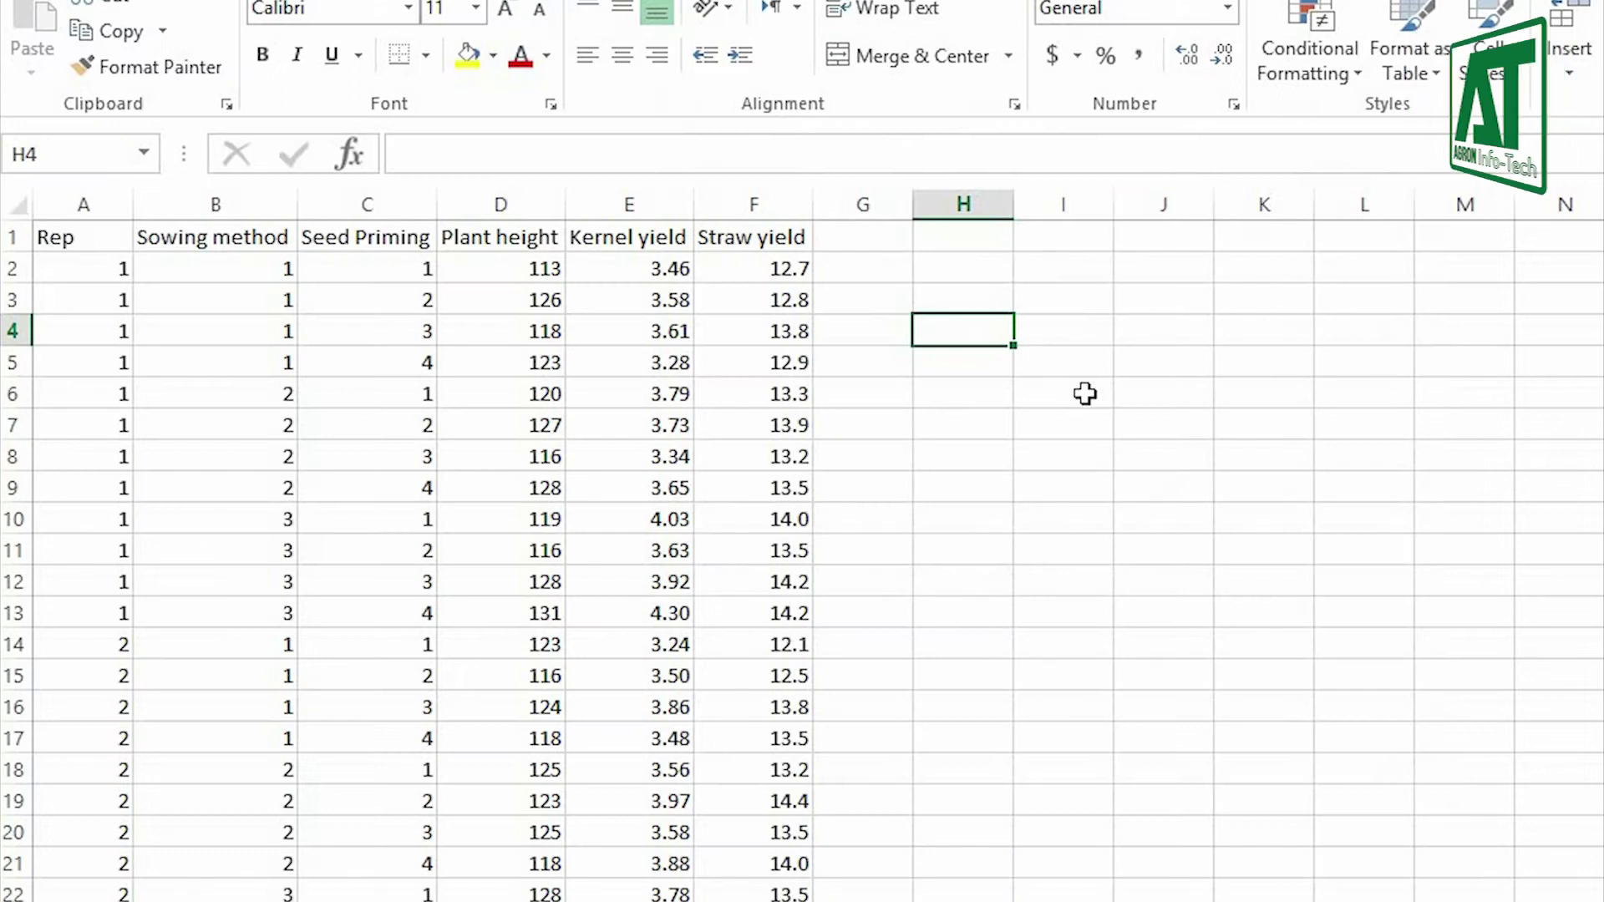
left_click(1081, 393)
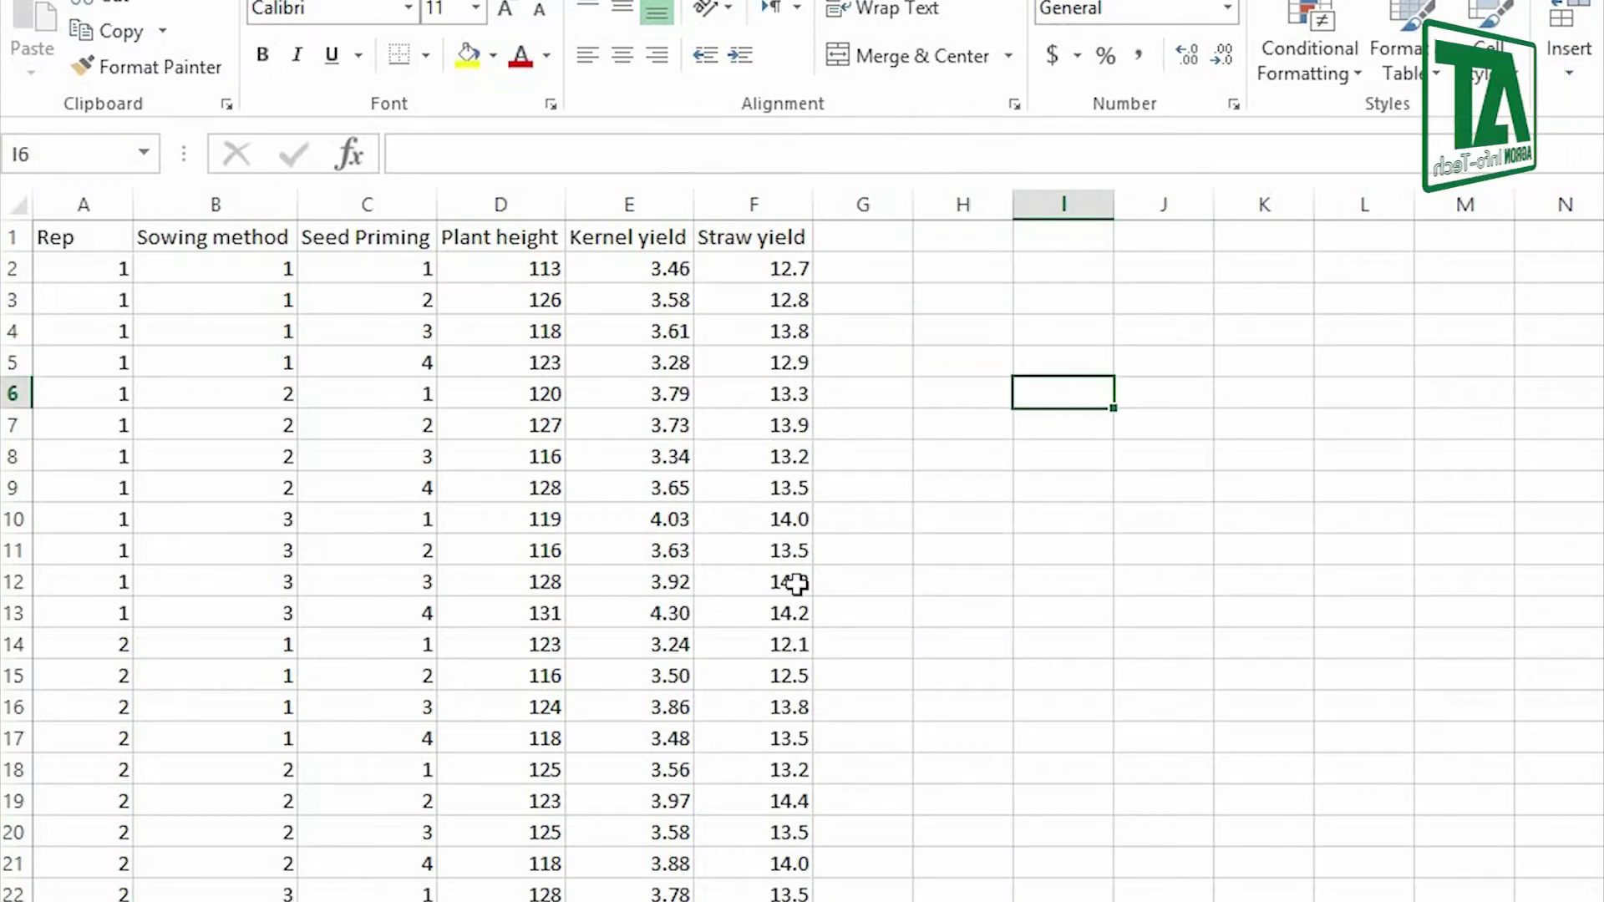
scroll(954, 886, "down", 8)
scroll(955, 884, "up", 8)
left_click(963, 519)
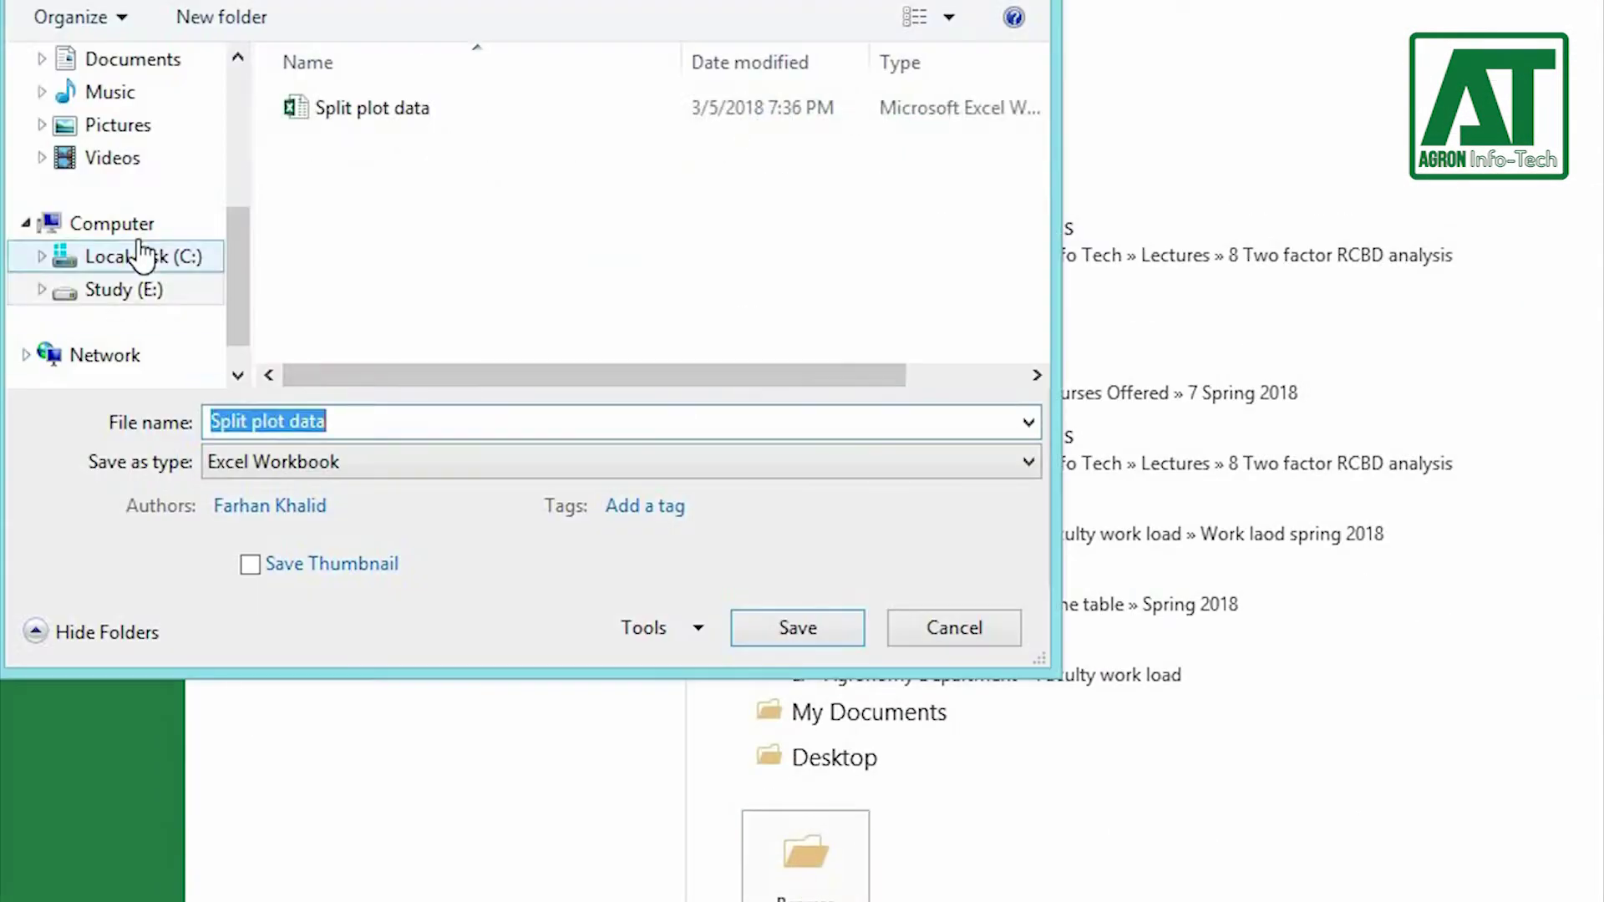
Save the workbook in the DATA folder as a CSV (Comma delimited) file named rcbd2 and delete its header row
left_click(65, 257)
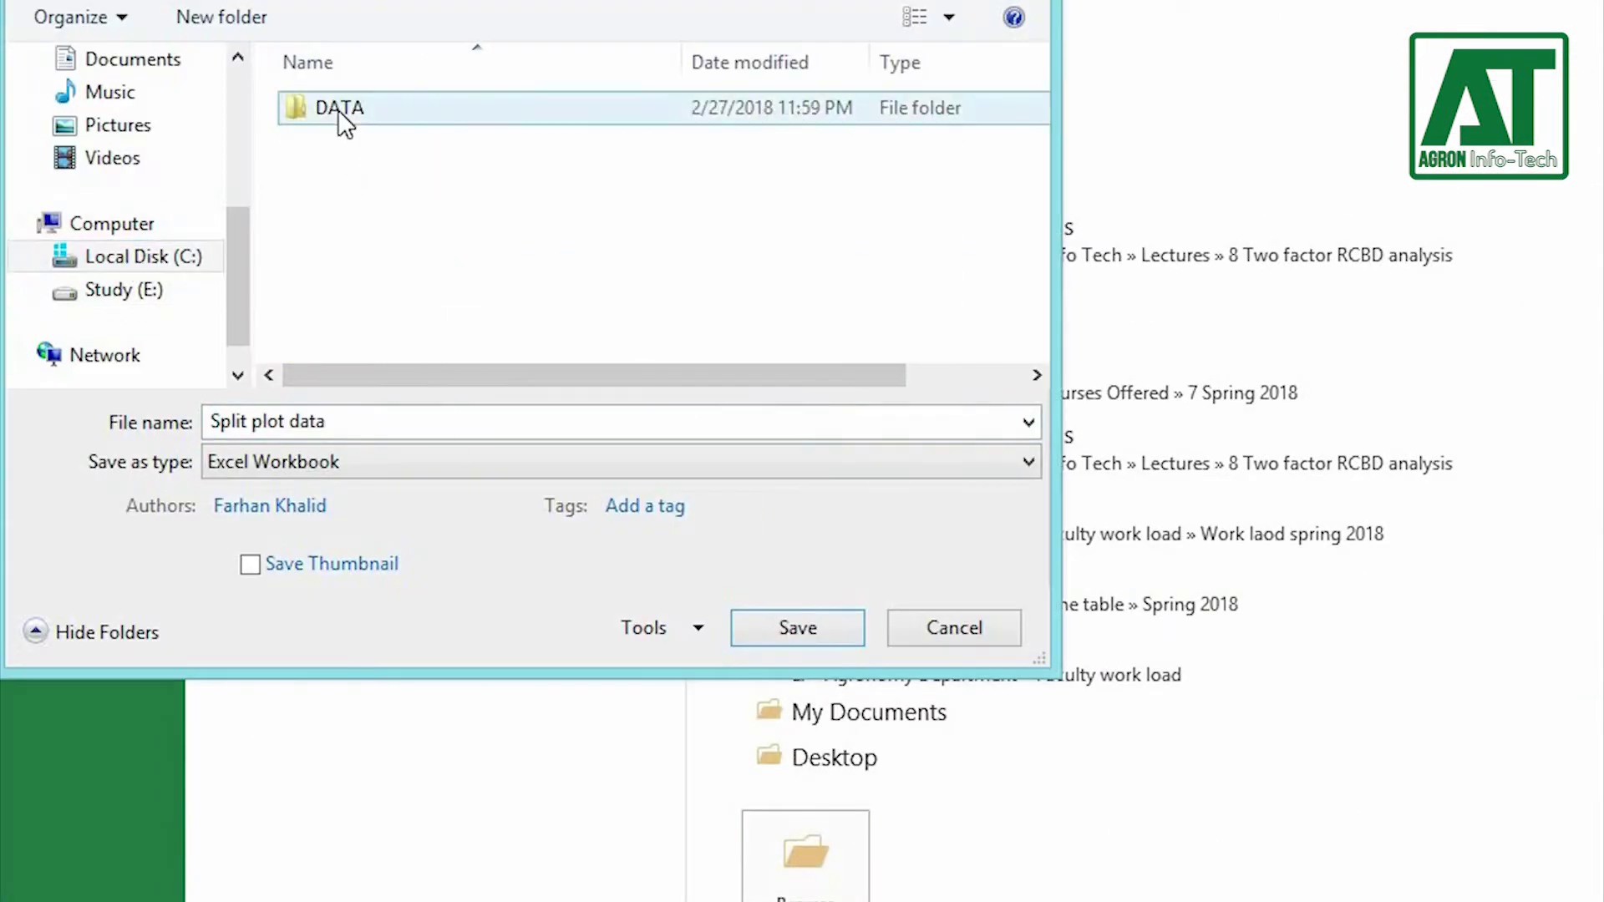
type("rcbd2")
left_click(501, 469)
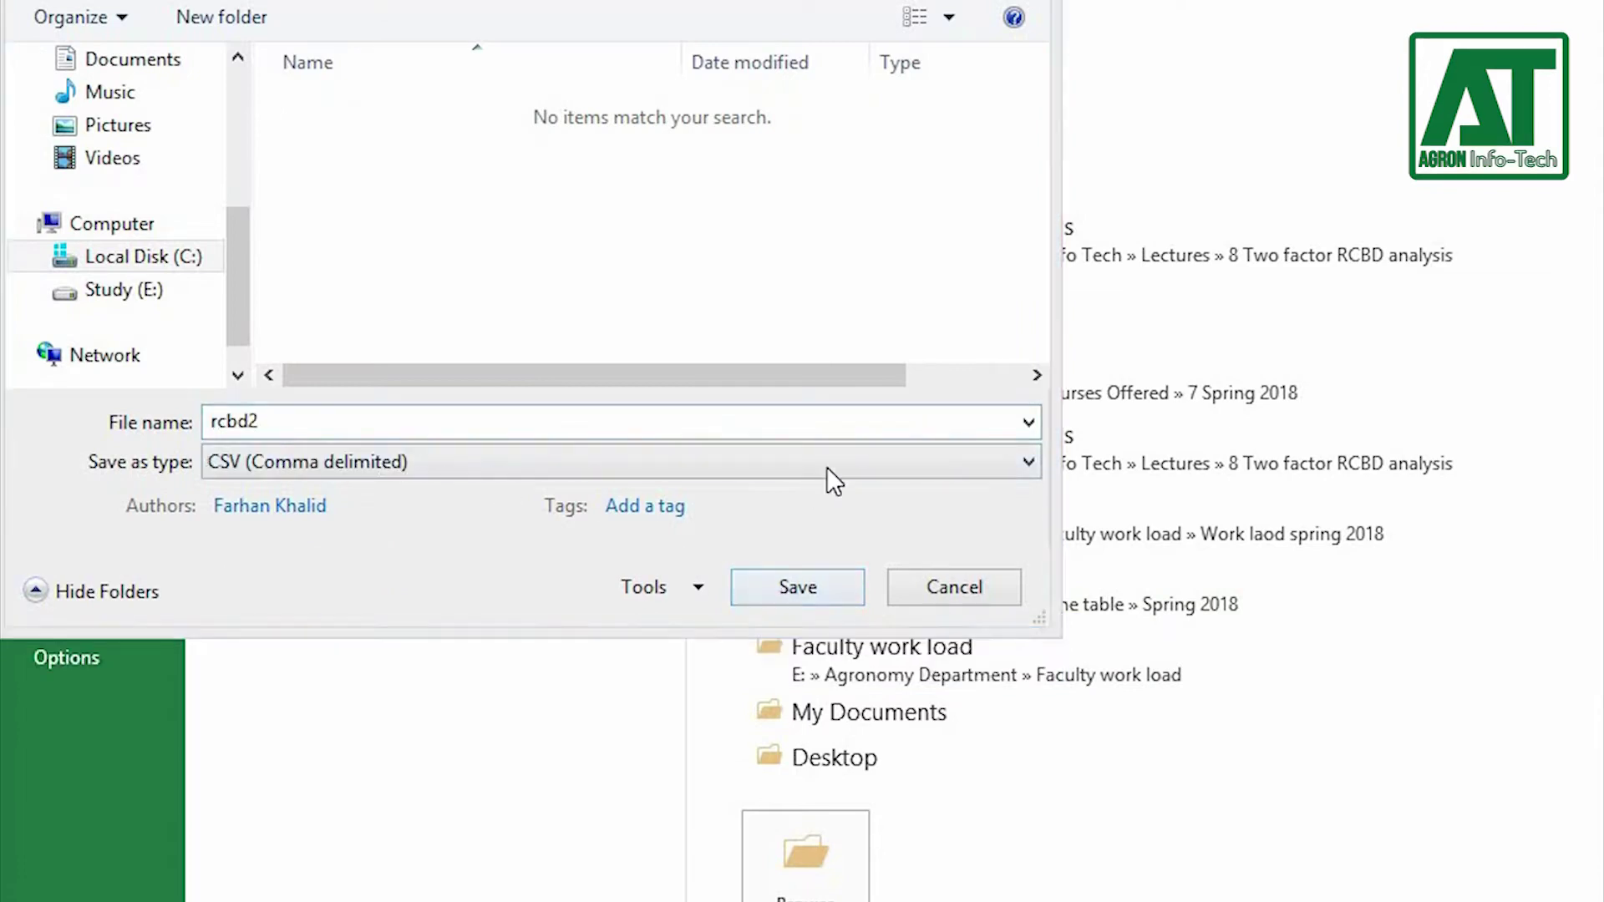
left_click(804, 587)
left_click(874, 520)
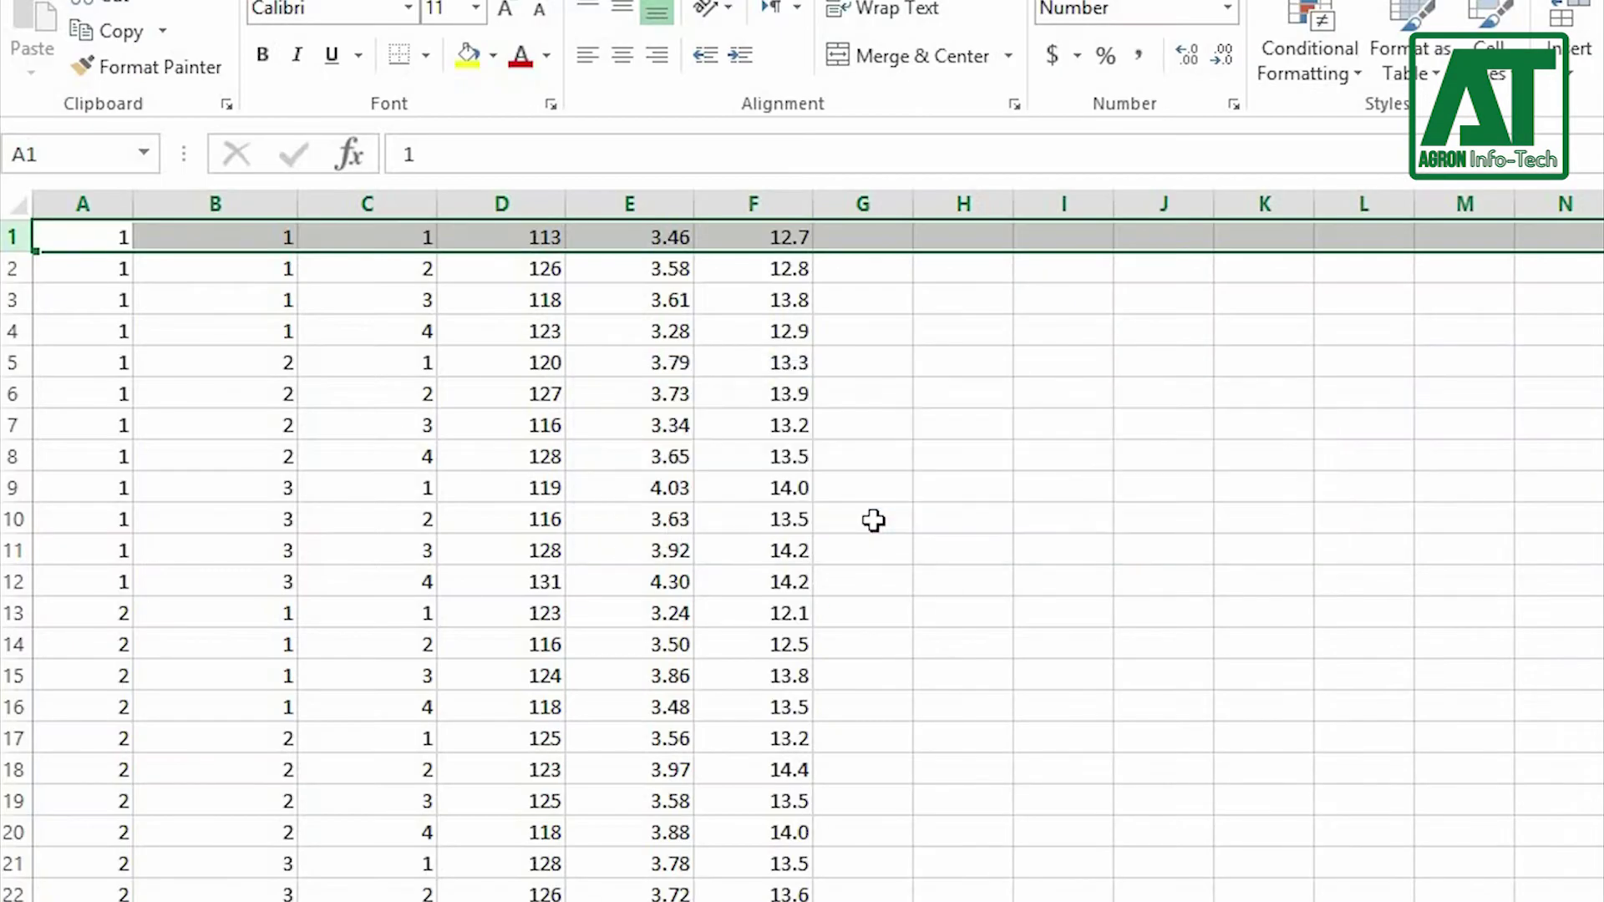
left_click(873, 519)
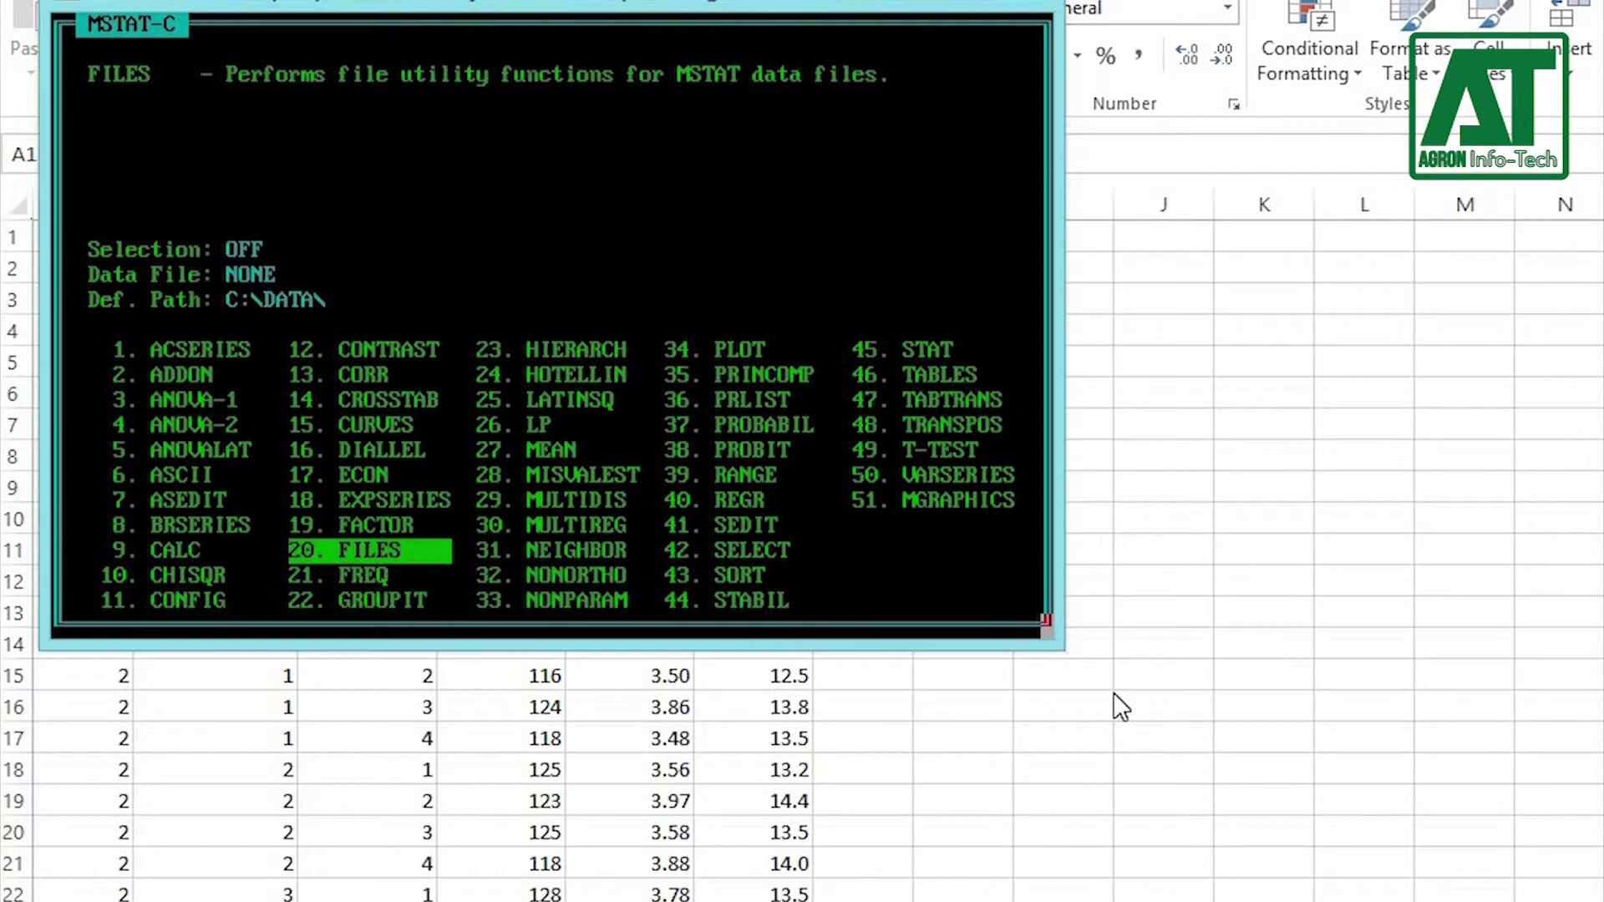
Switch to MSTAT-C and use FILES to create a data file named RECBD2 in C:\DATA\
key("Return")
type("RECBD2")
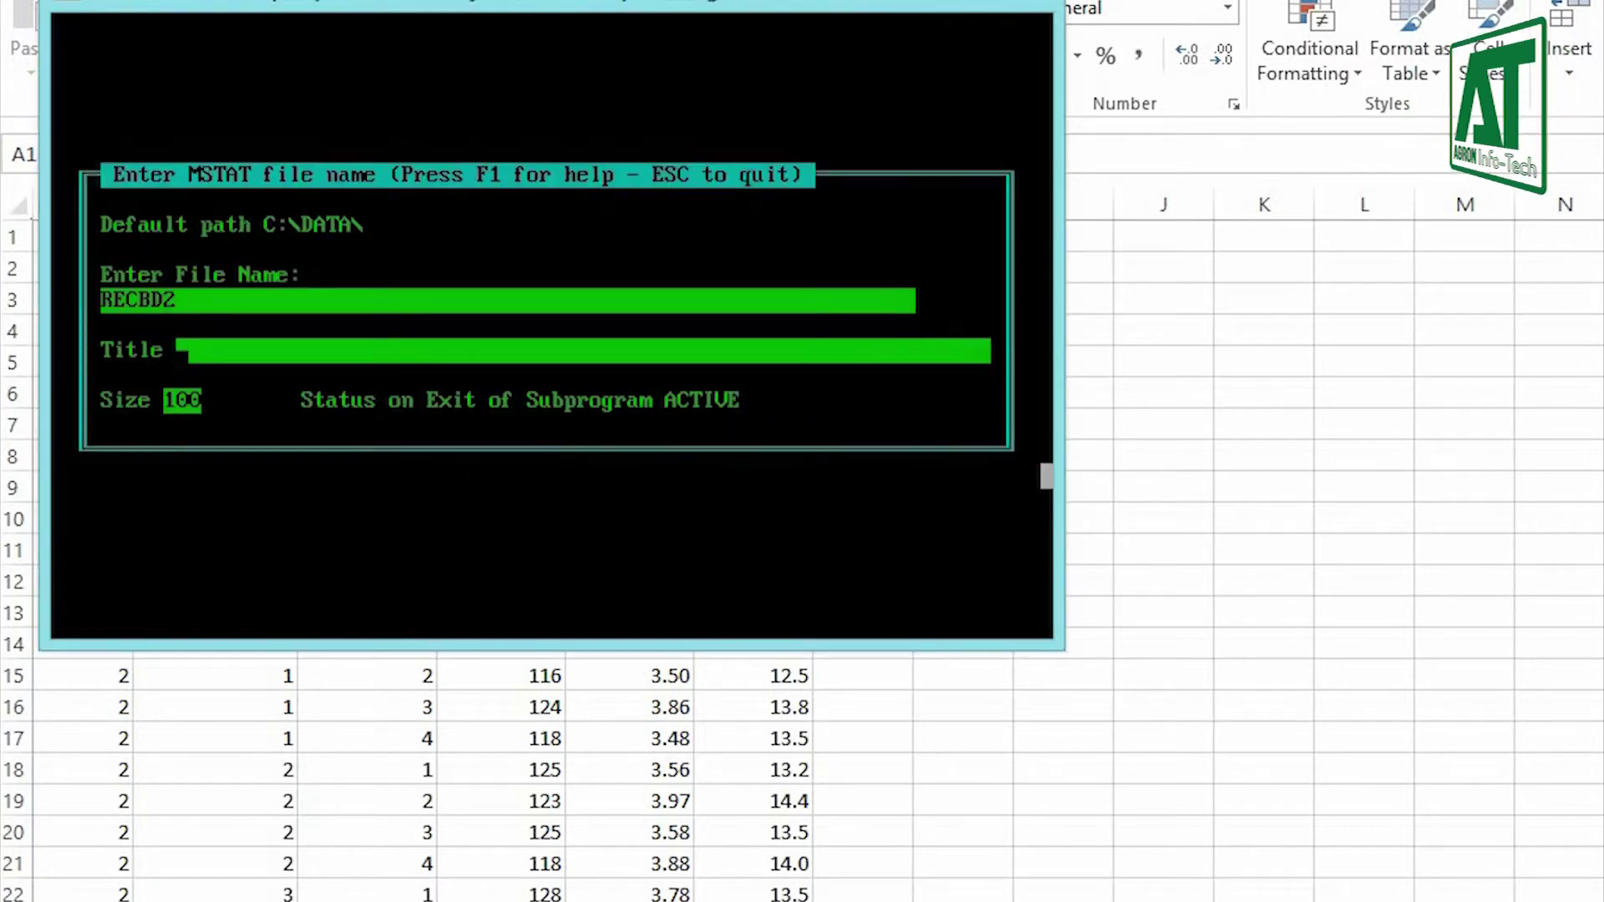
key("Return")
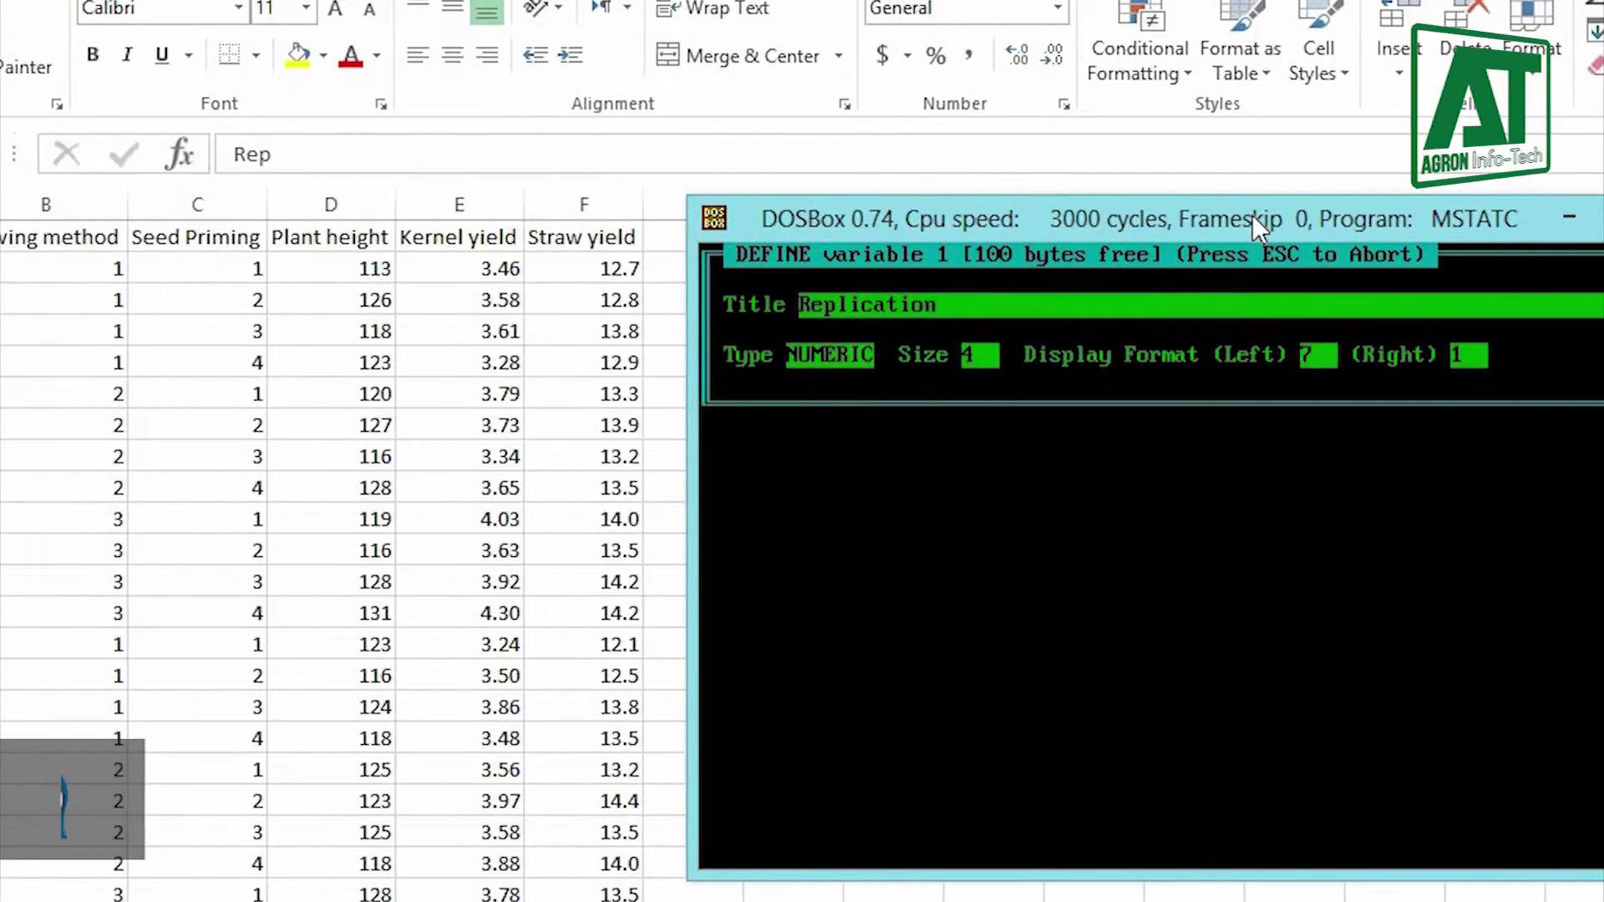
Define the first three numeric variables as Replication, Sowing method and Seed priming
key("Return")
type("Sowing method")
key("Return")
key("Return")
key("Return")
key("Return")
type("Seed priming")
key("Return")
key("Return")
key("Return")
key("Return")
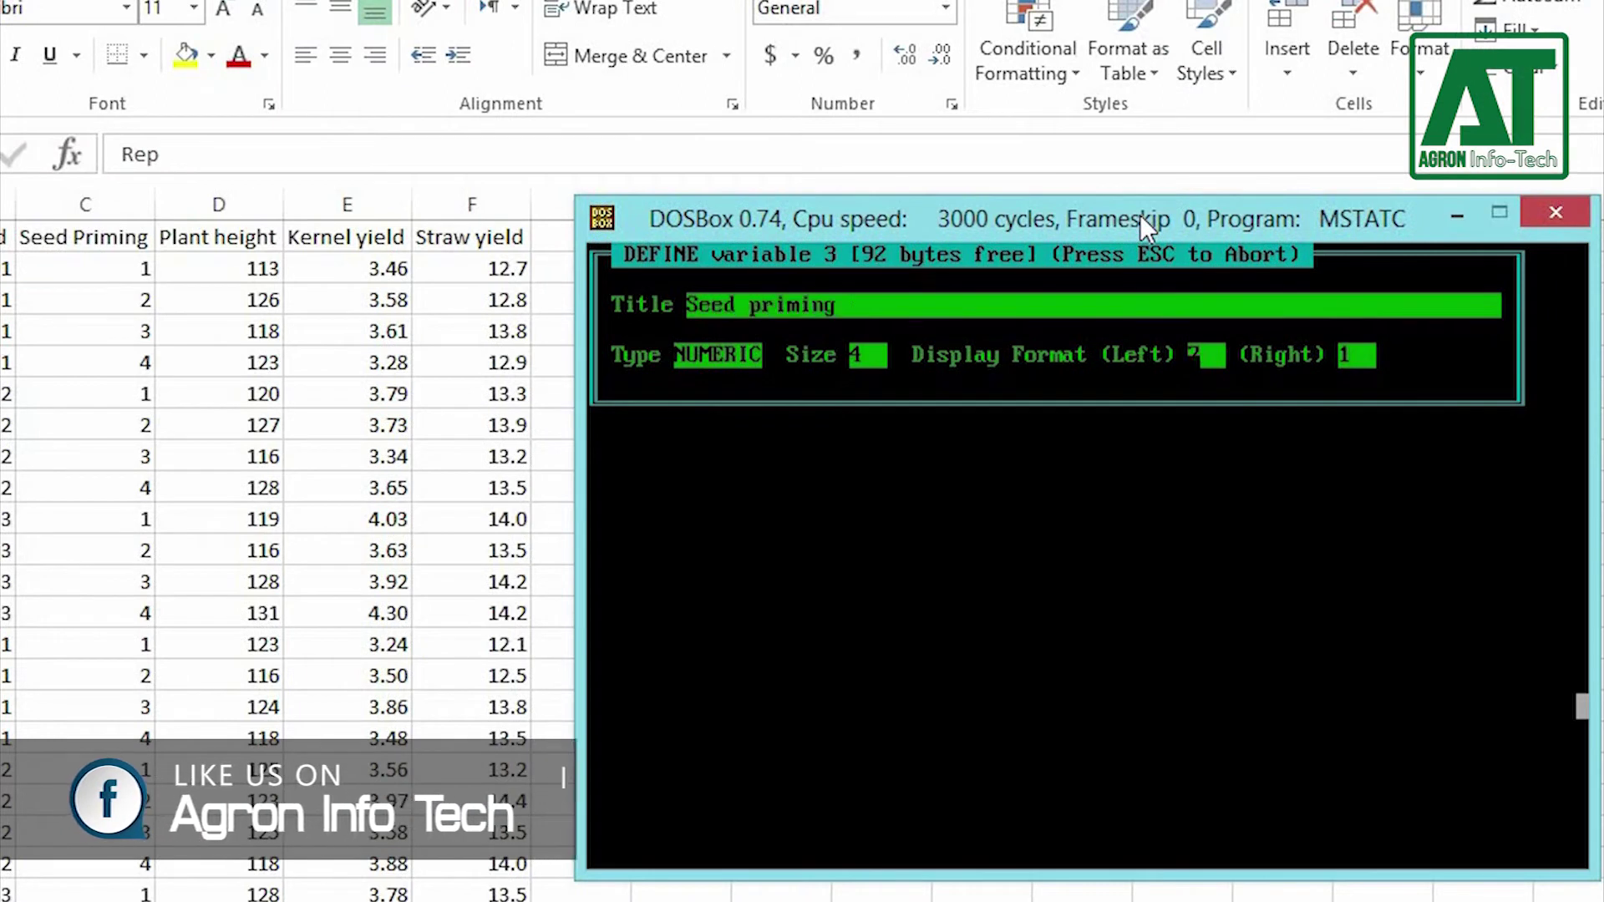
Define numeric variables 4 to 6 as Plant height, Kernel yield and Straw yield, and finish defining variables
type("Plant height")
key("Return")
key("Return")
key("Return")
key("Return")
key("Return")
type("Kernel yield")
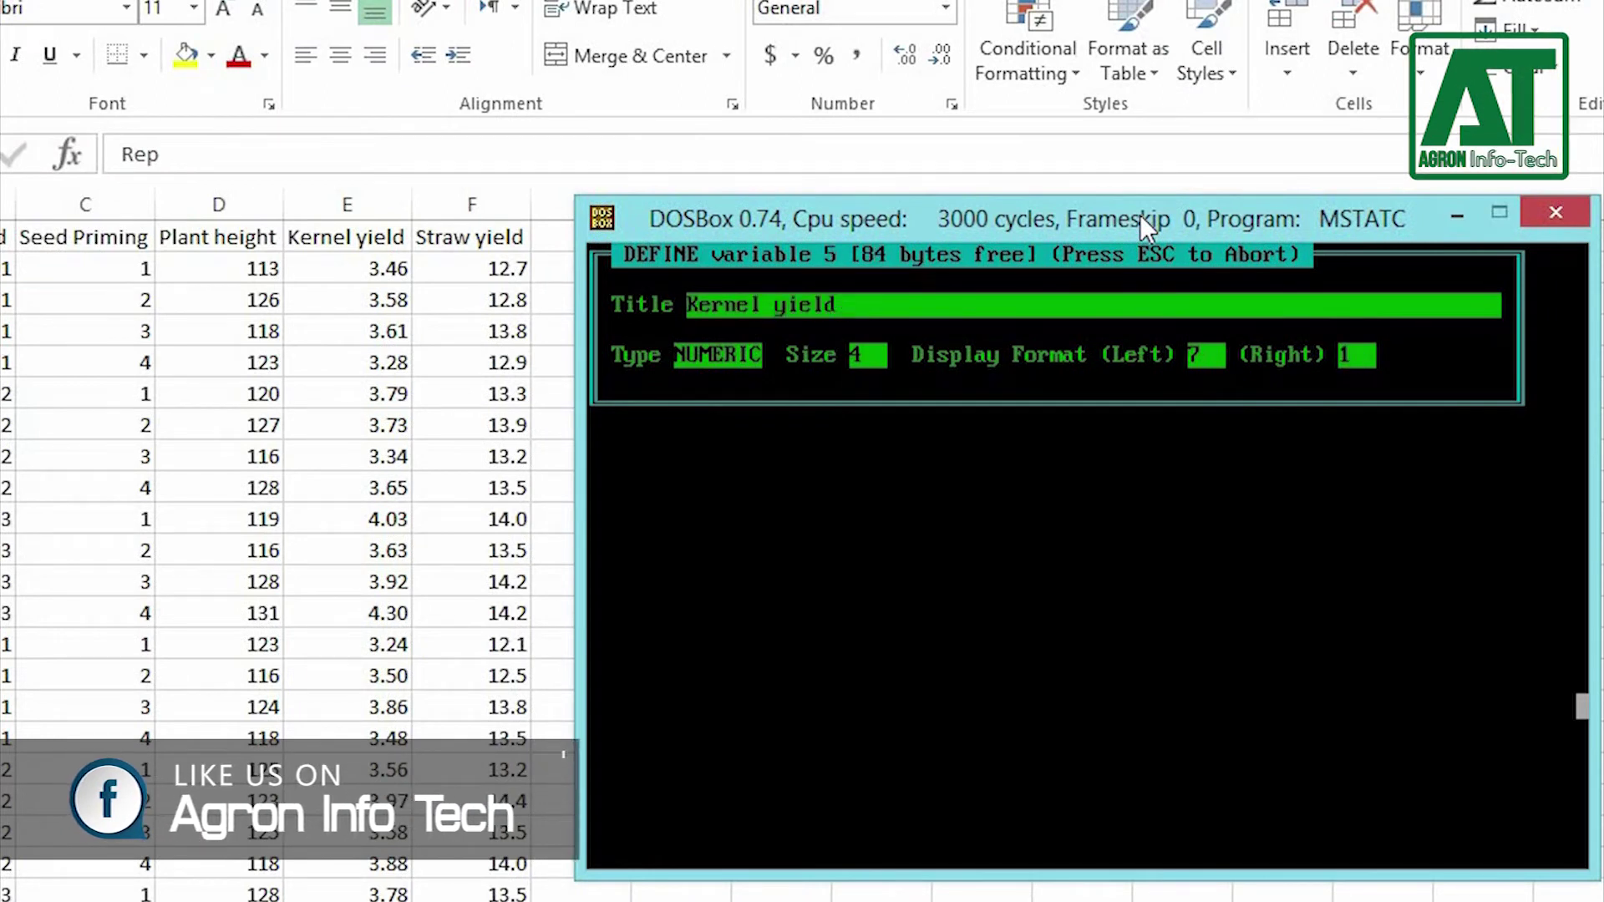
key("Return")
key("Return")
key("Return")
key("Return")
key("Return")
type("Straw yield")
key("Return")
key("Return")
key("Return")
key("Return")
key("Return")
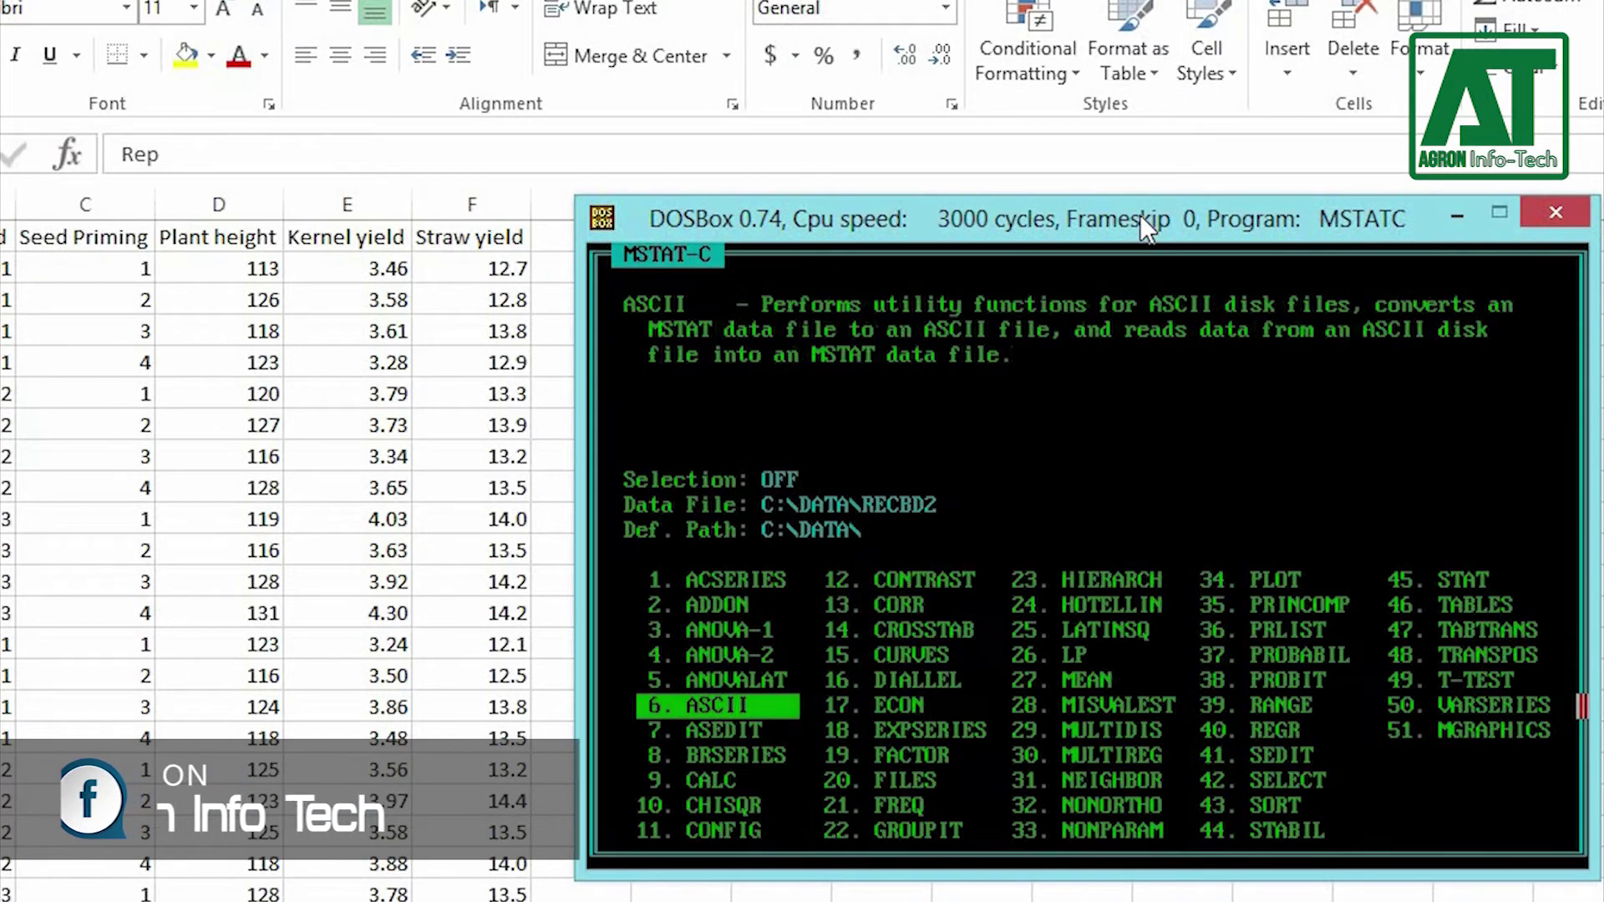
Convert the ASCII file RCBD2.CSV to the active MSTAT file and quit the ASCII program
key("Return")
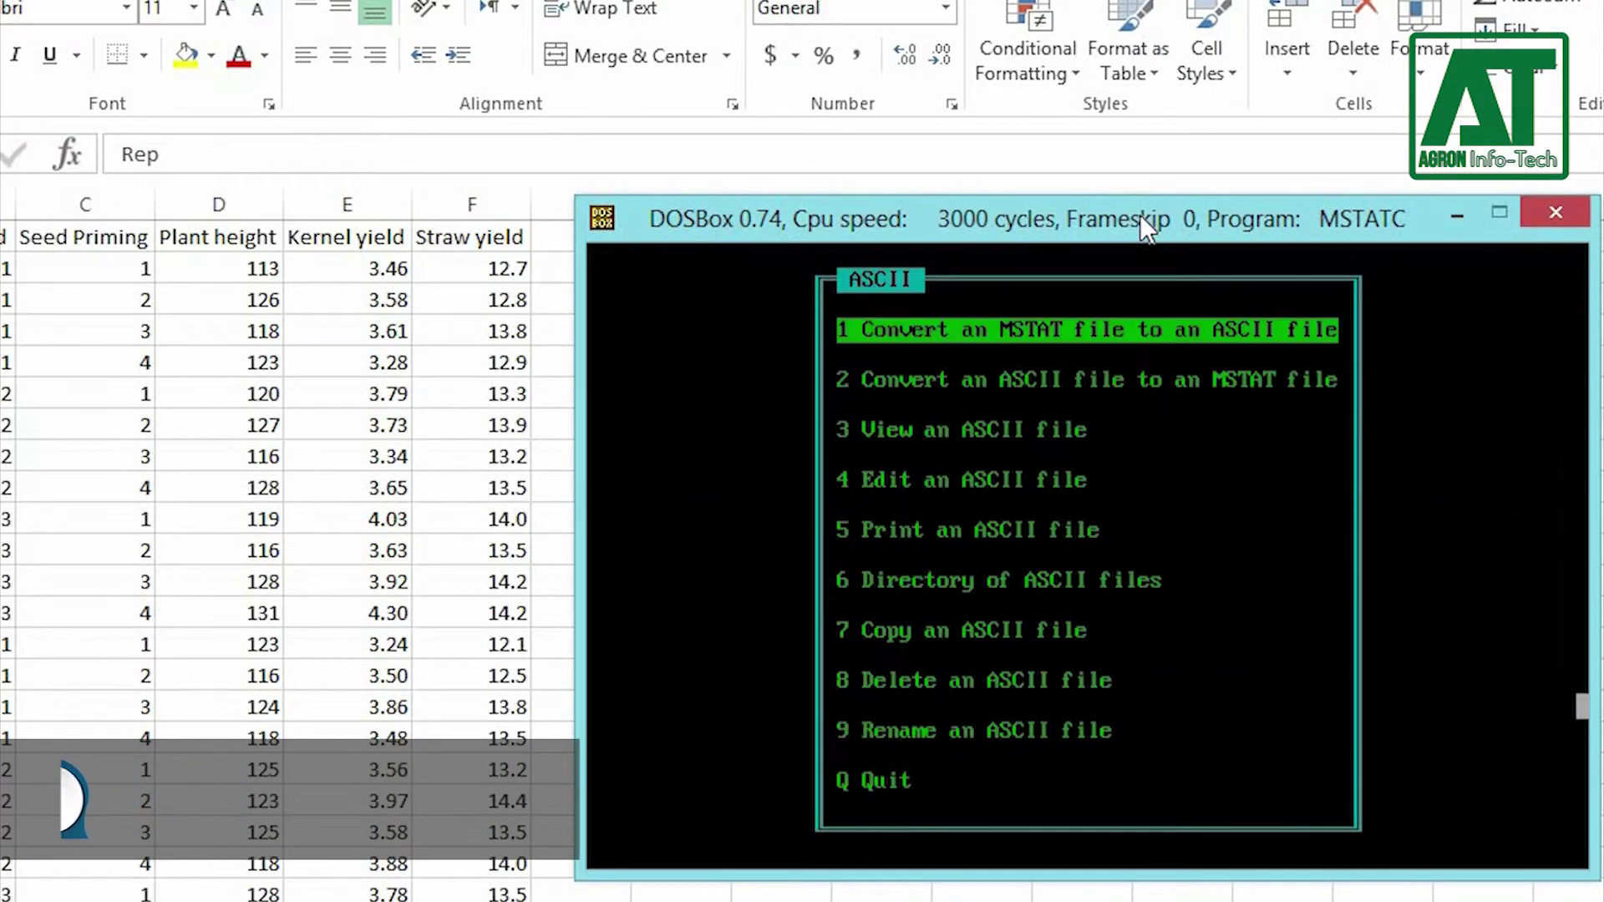
key("Down")
key("Return")
type("RCBD2.CSV")
key("Return")
key("Return")
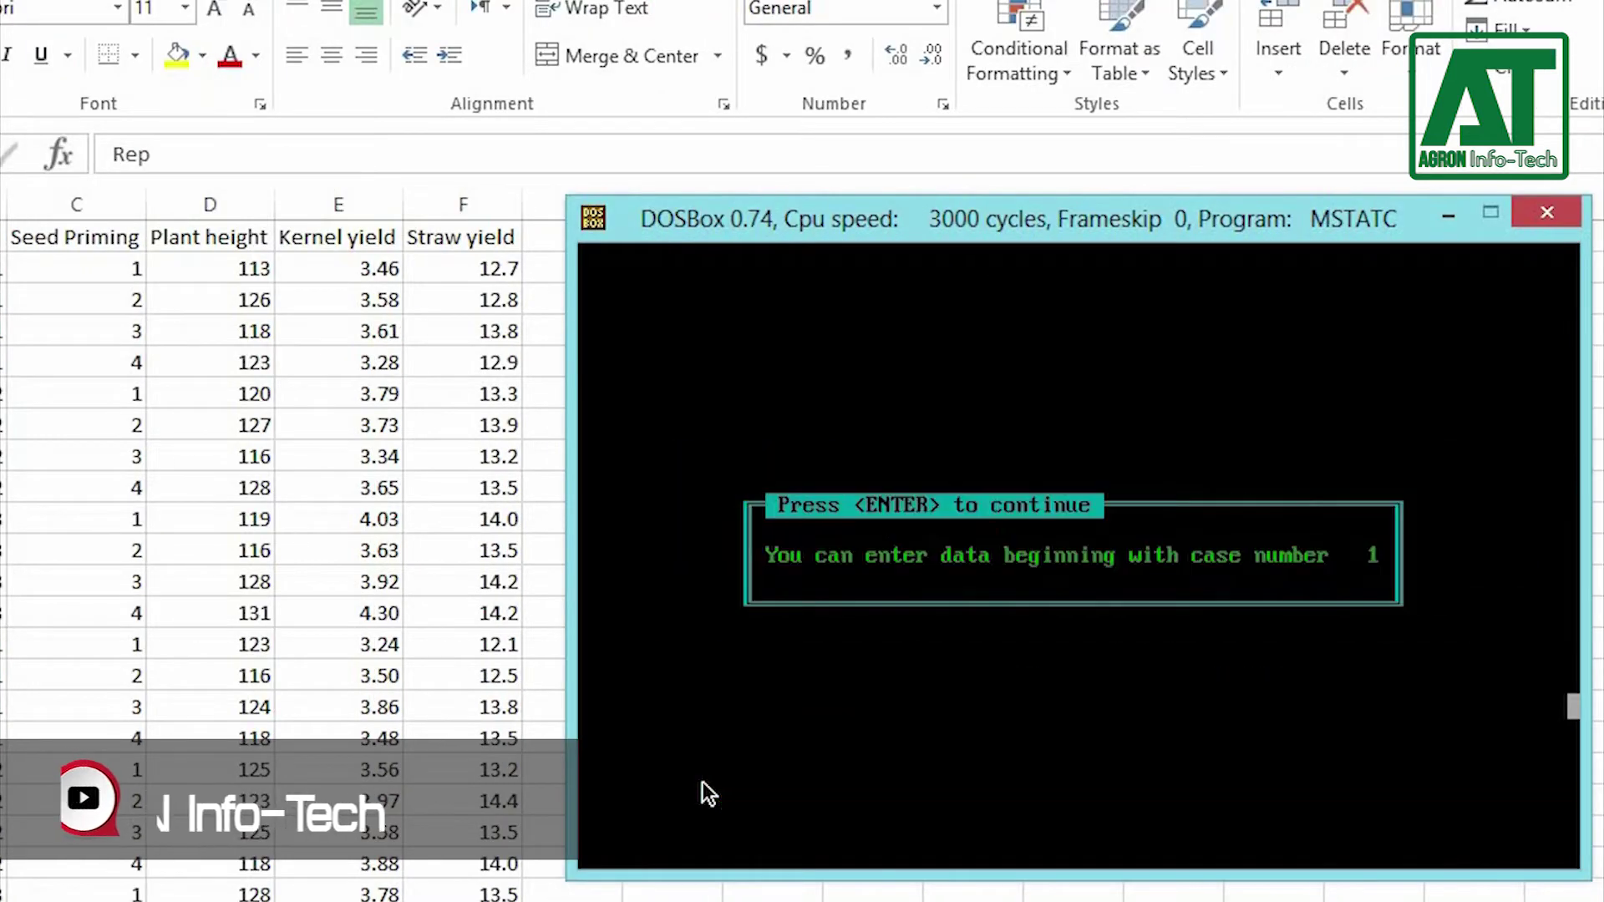
Go to the SEDIT program for the active data file and leave it
key("Return")
key("Return")
key("Return")
key("Return")
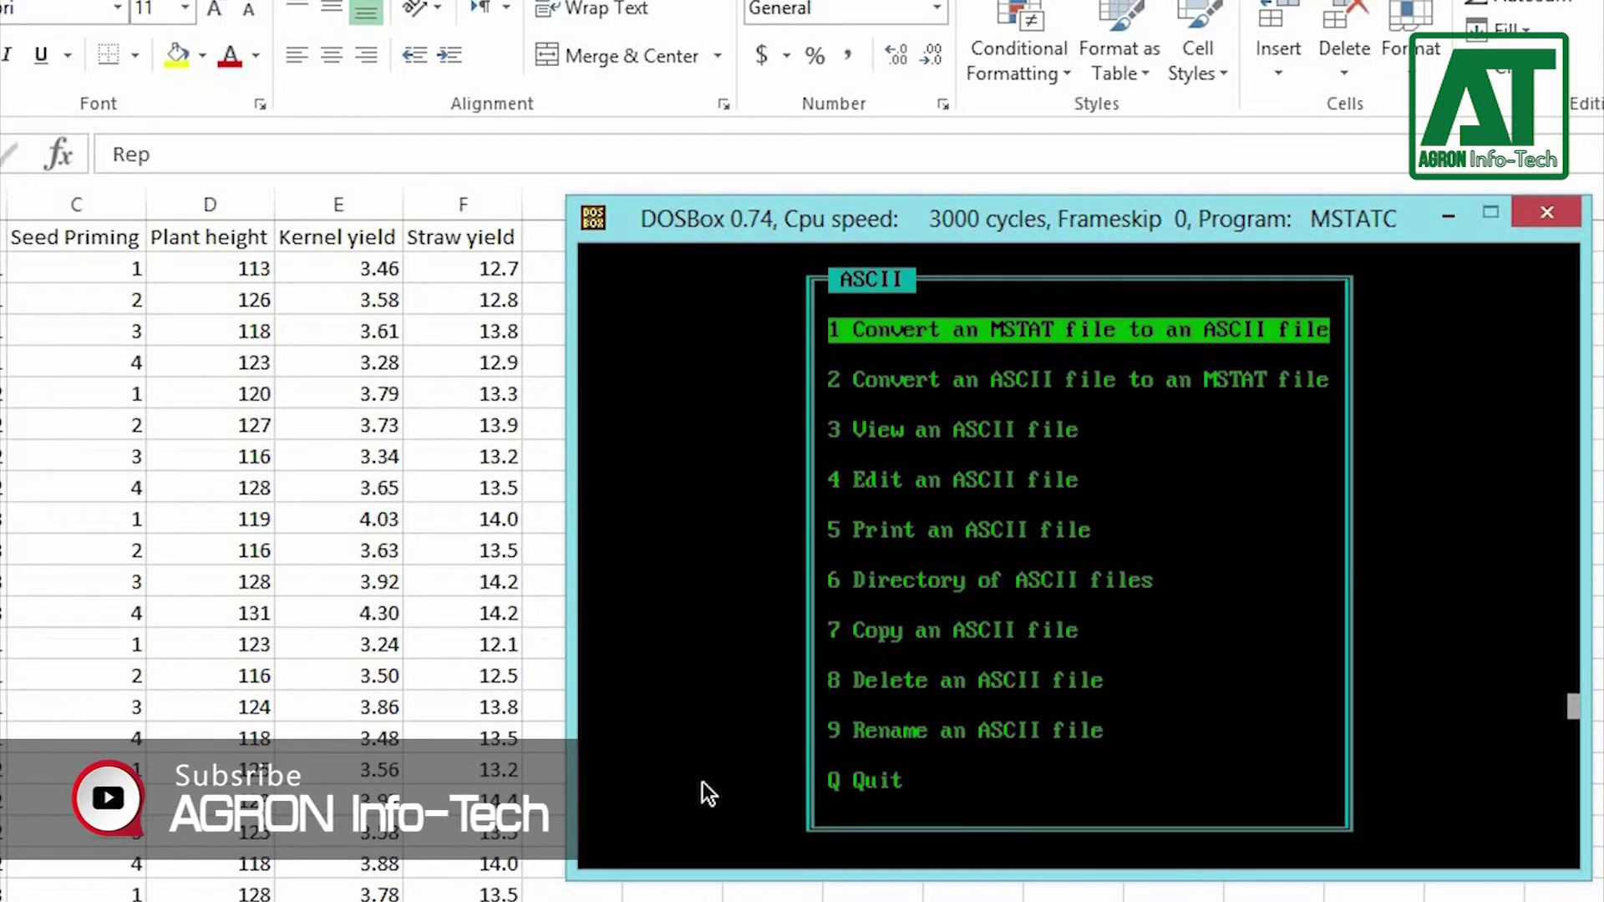
key("q")
key("Up")
key("Up")
key("1")
key("Return")
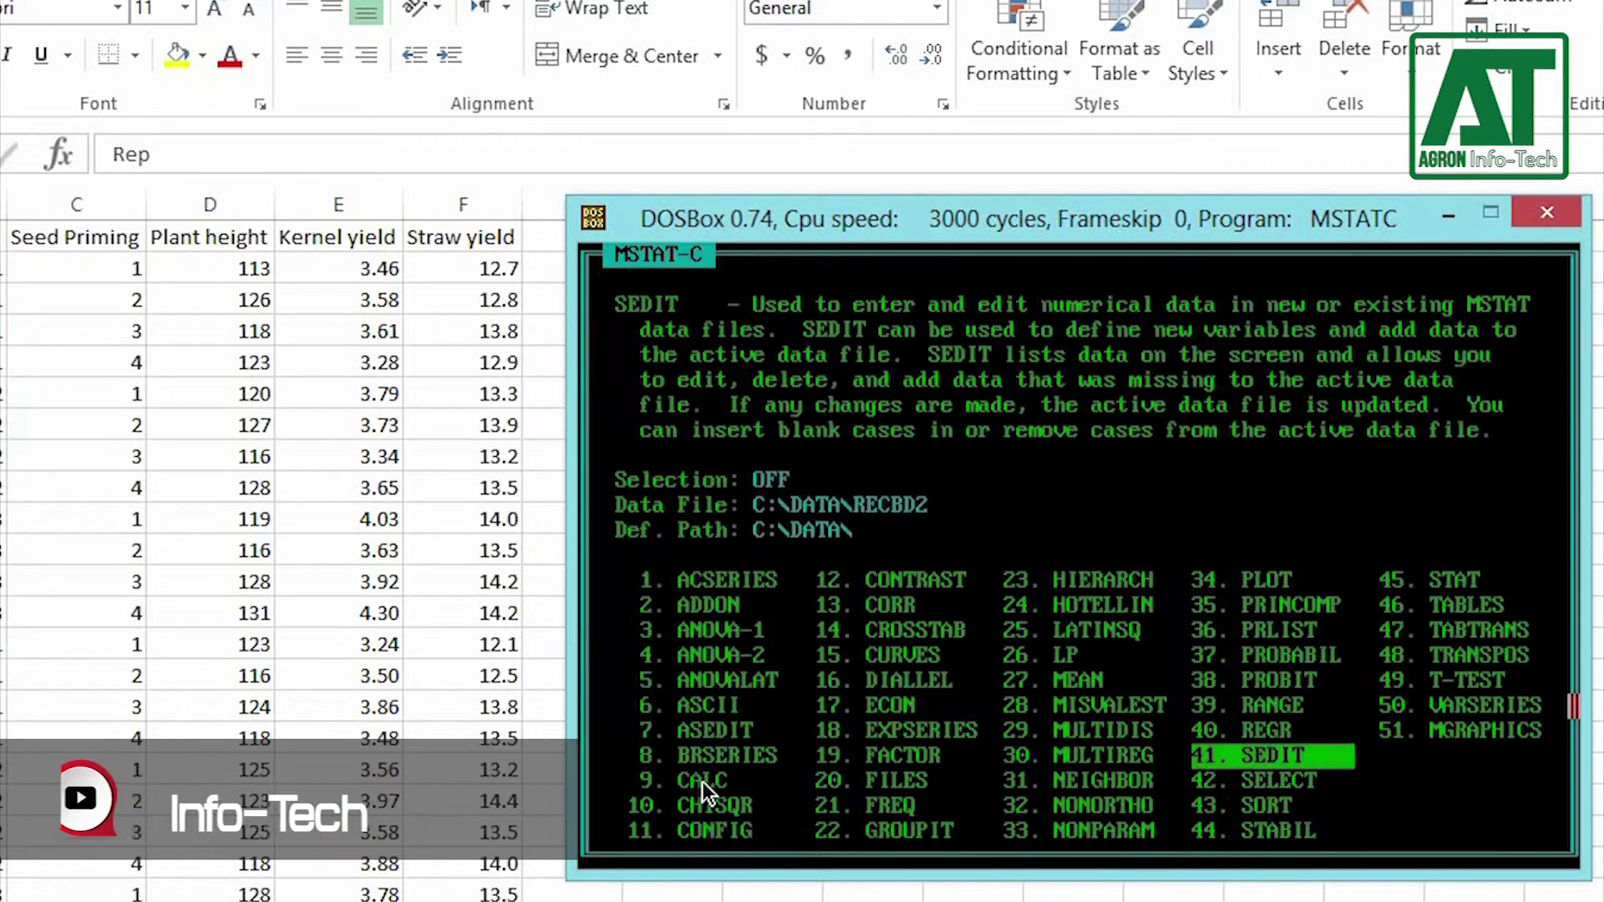
key("q")
Start program 19, FACTOR, on the RECBD2 data file and decline covariance analysis
key("1")
key("9")
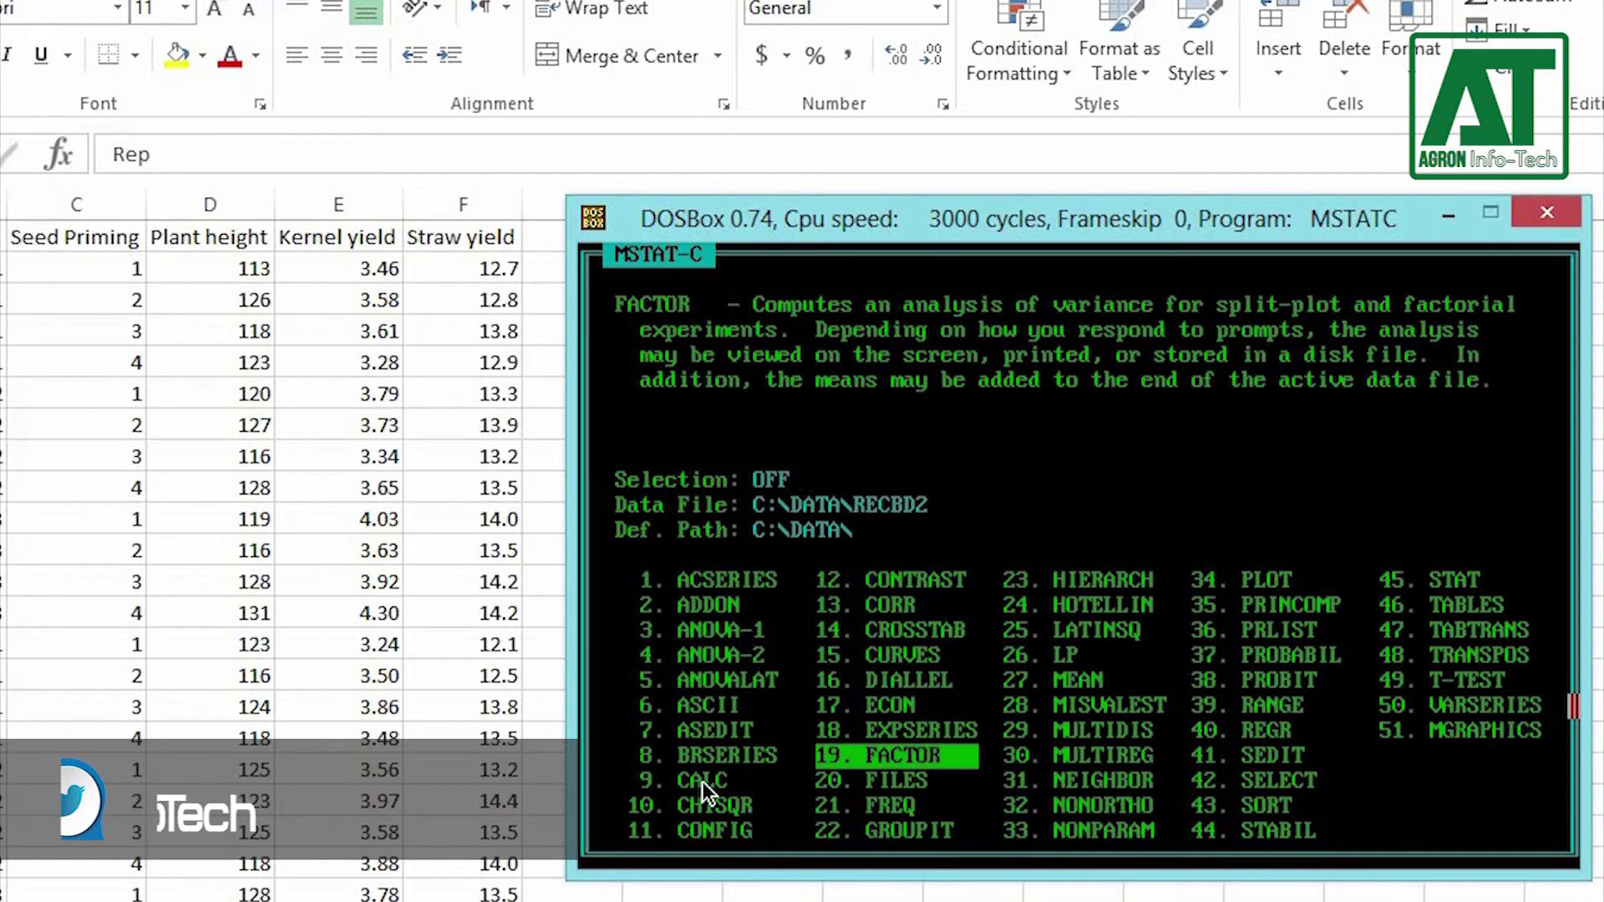
key("Return")
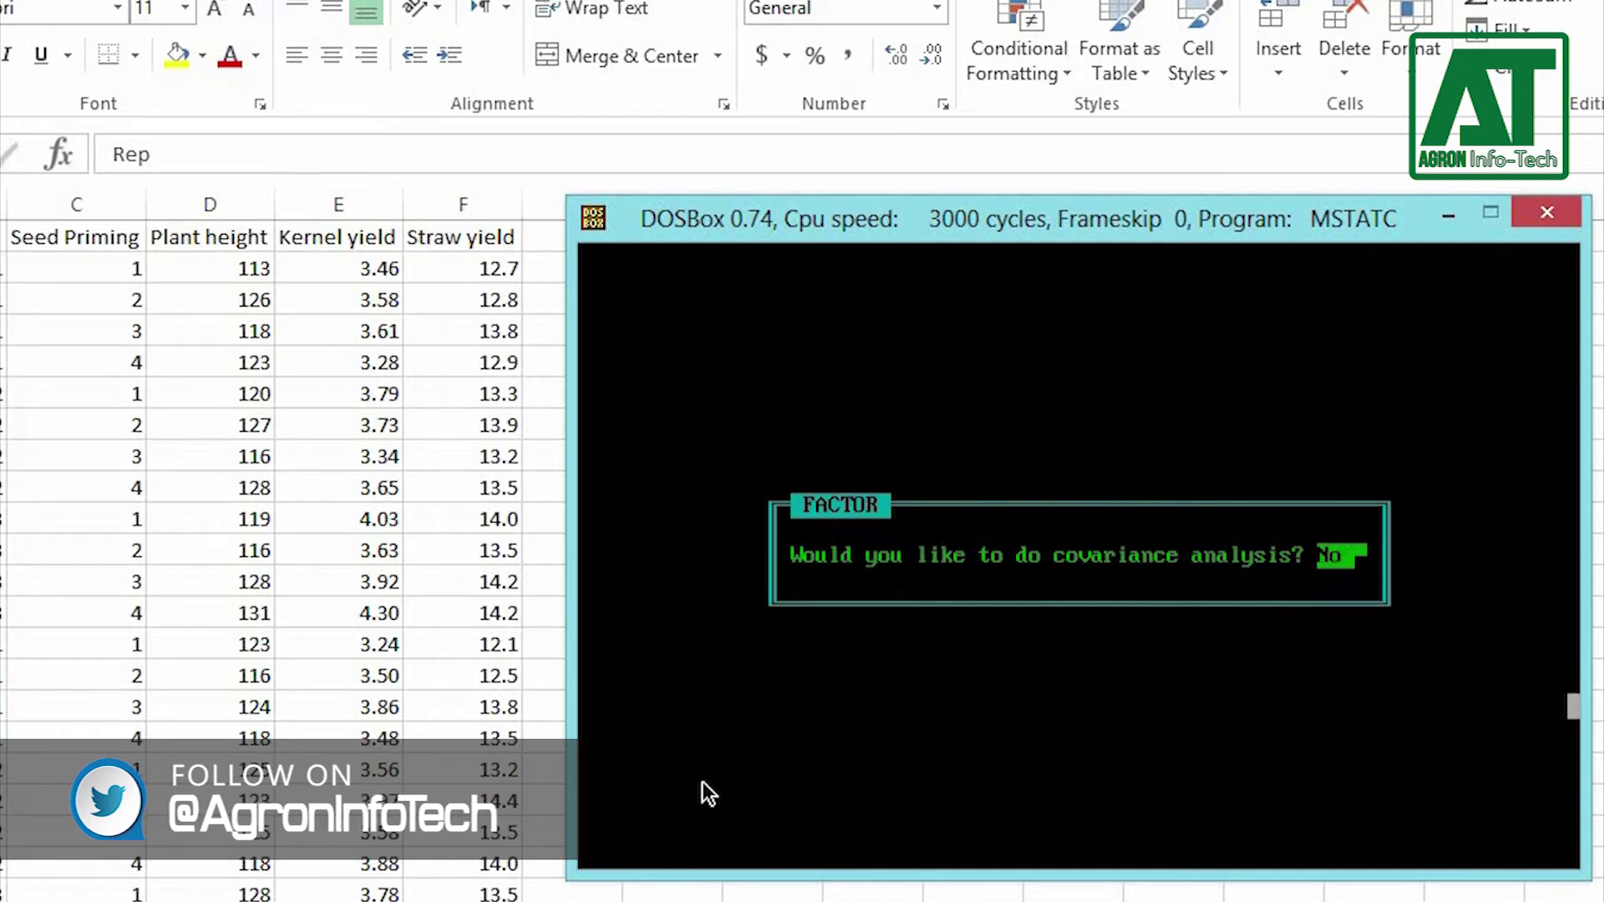
key("n")
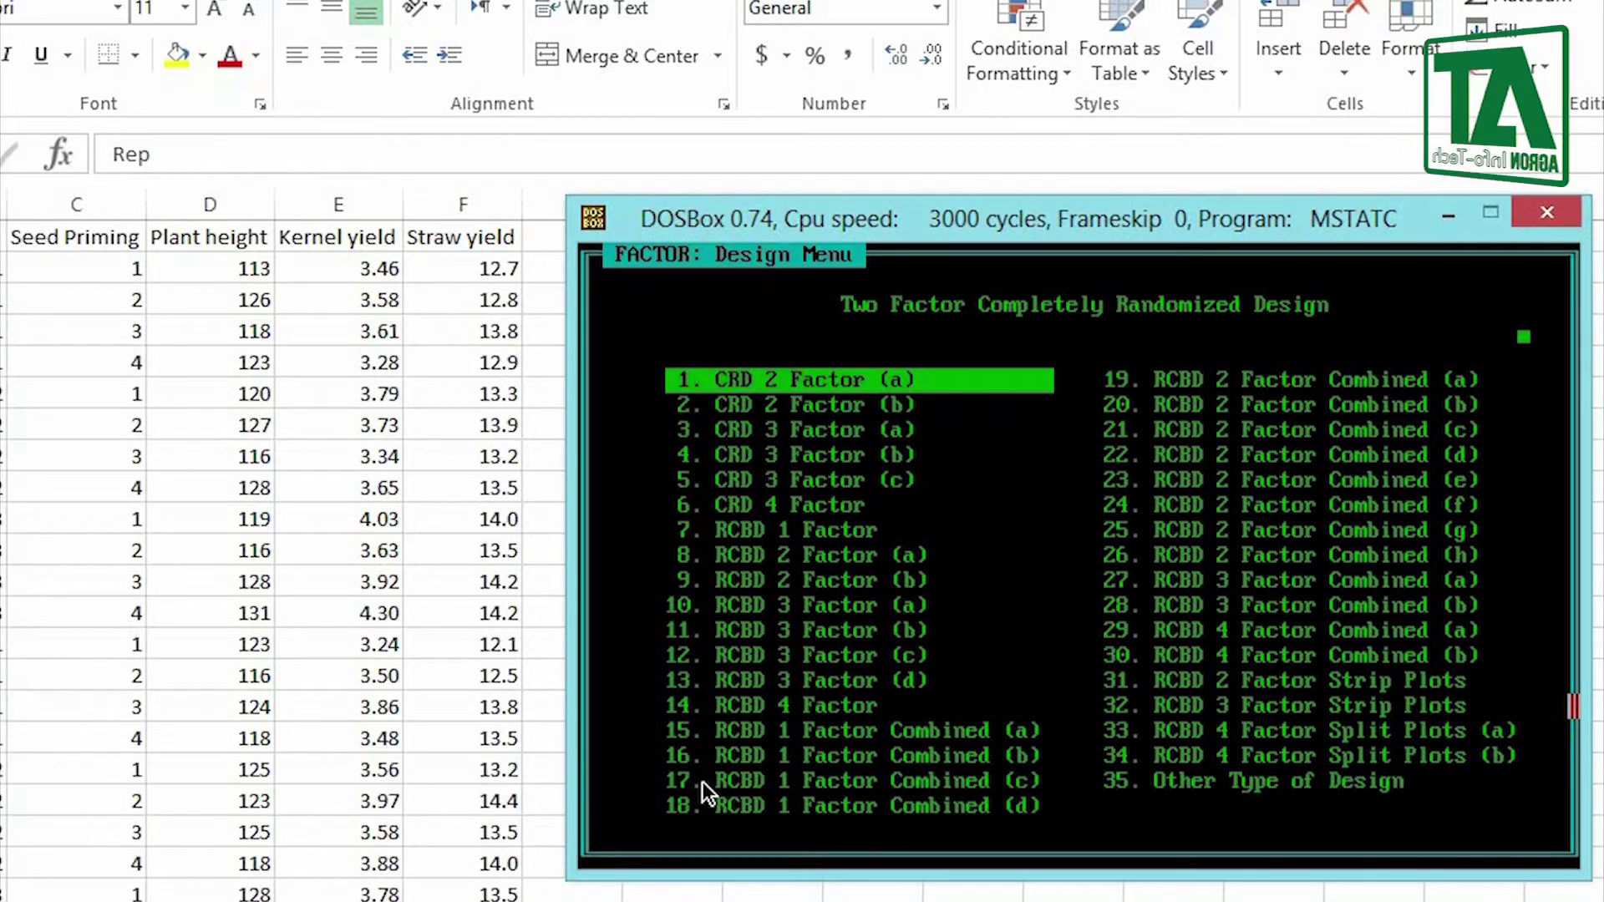
Choose the RCBD 2 Factor (a) design and accept its ANOVA table model
key("Down")
key("Down")
key("Down")
key("Down")
key("Down")
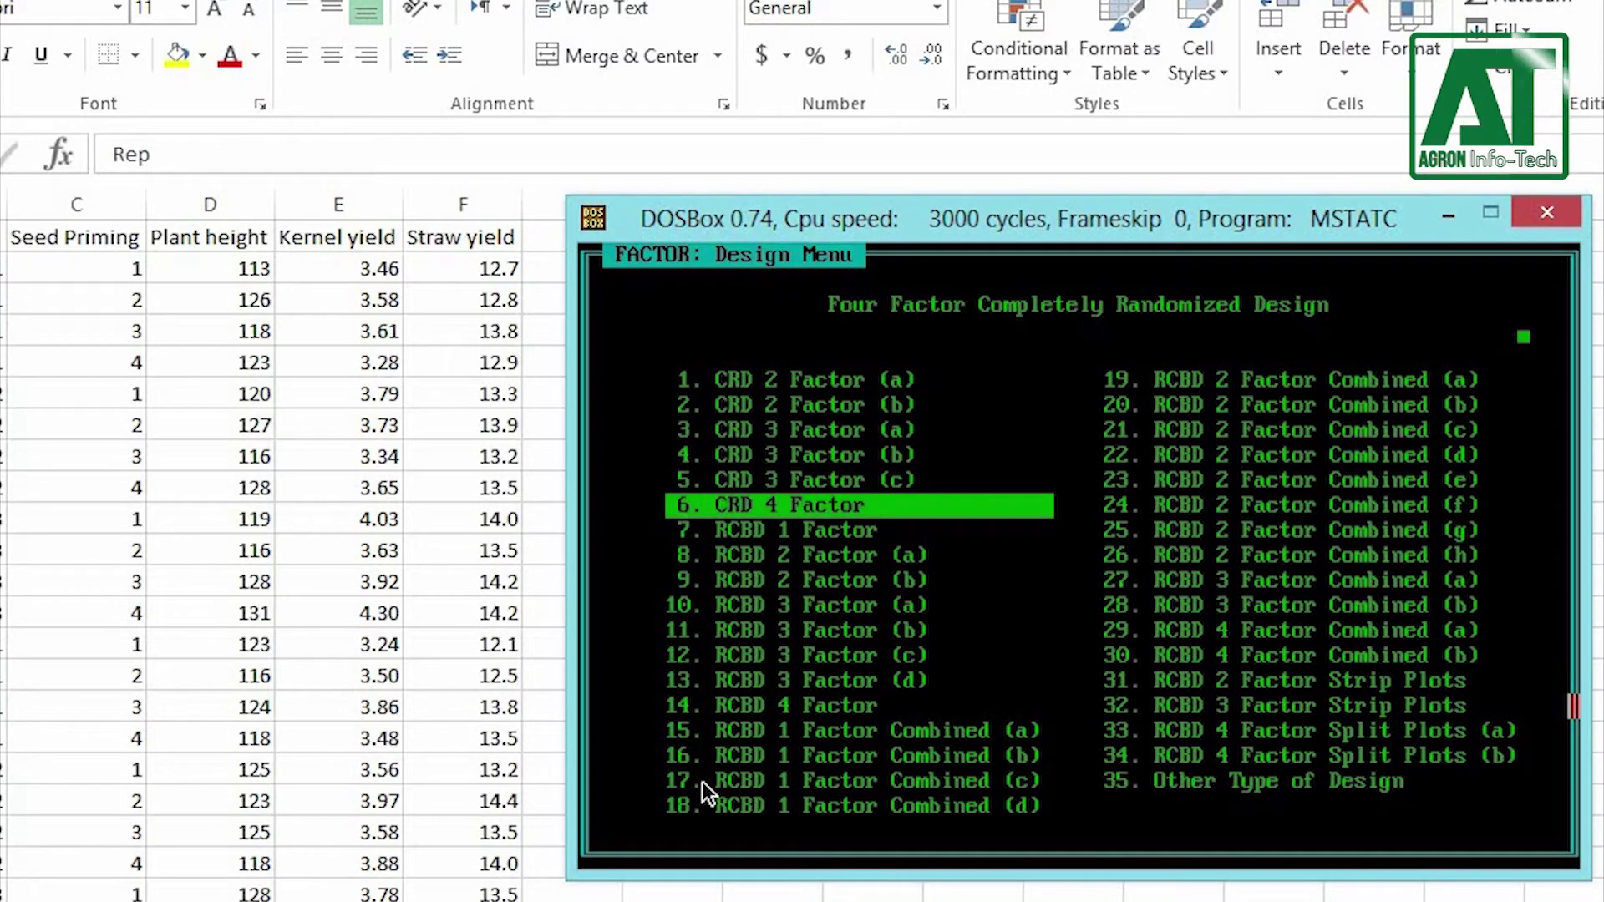
key("Down")
key("Down")
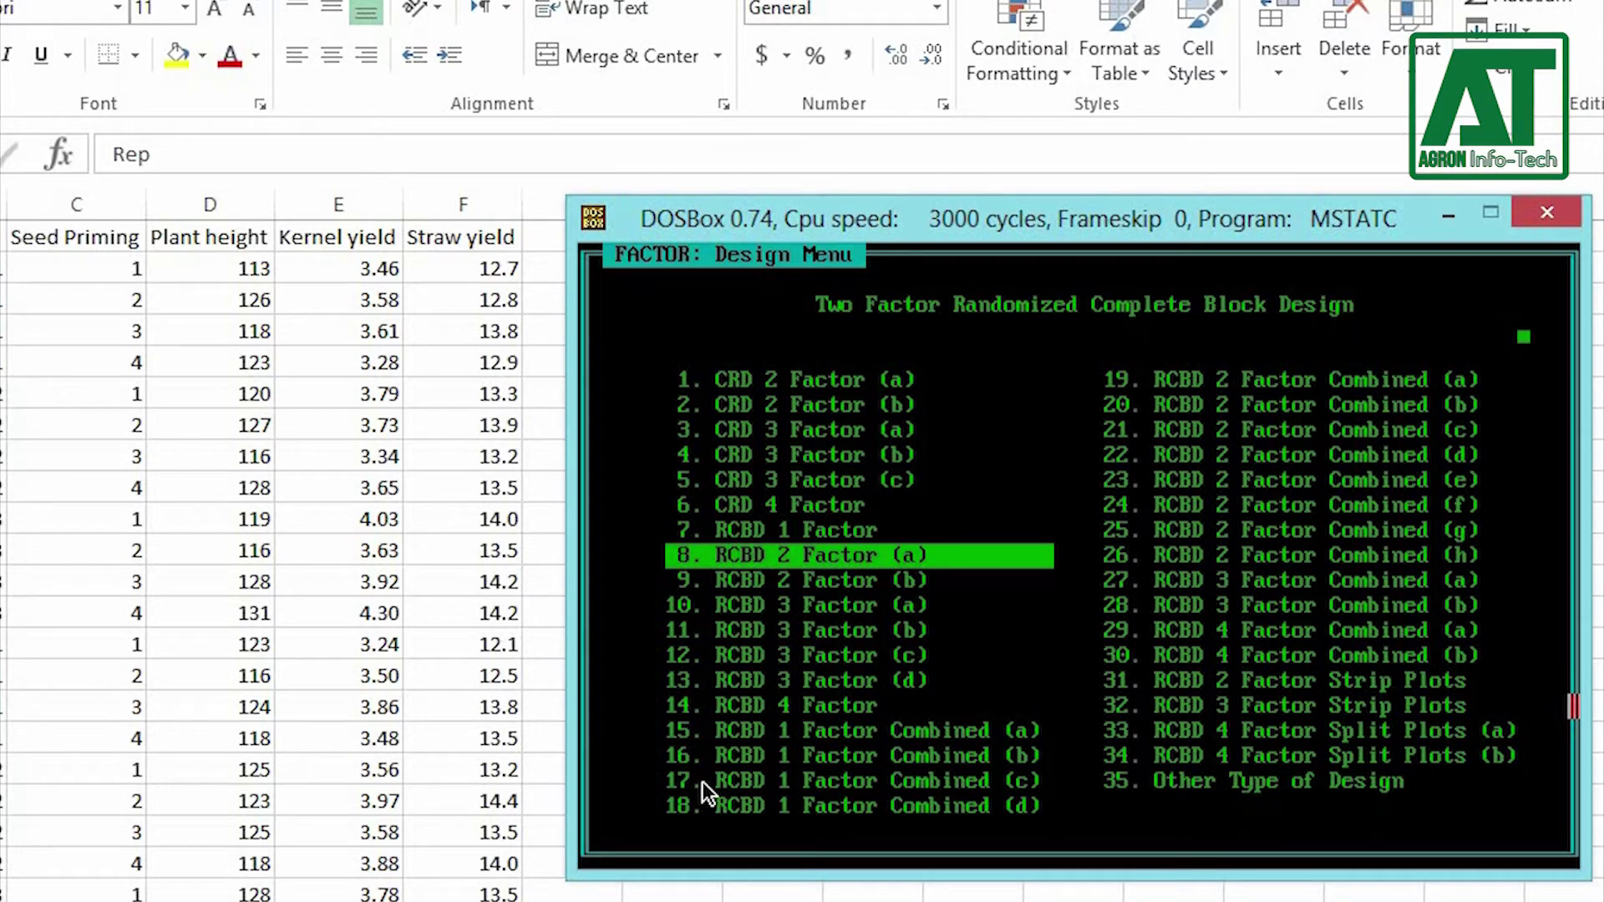
key("Return")
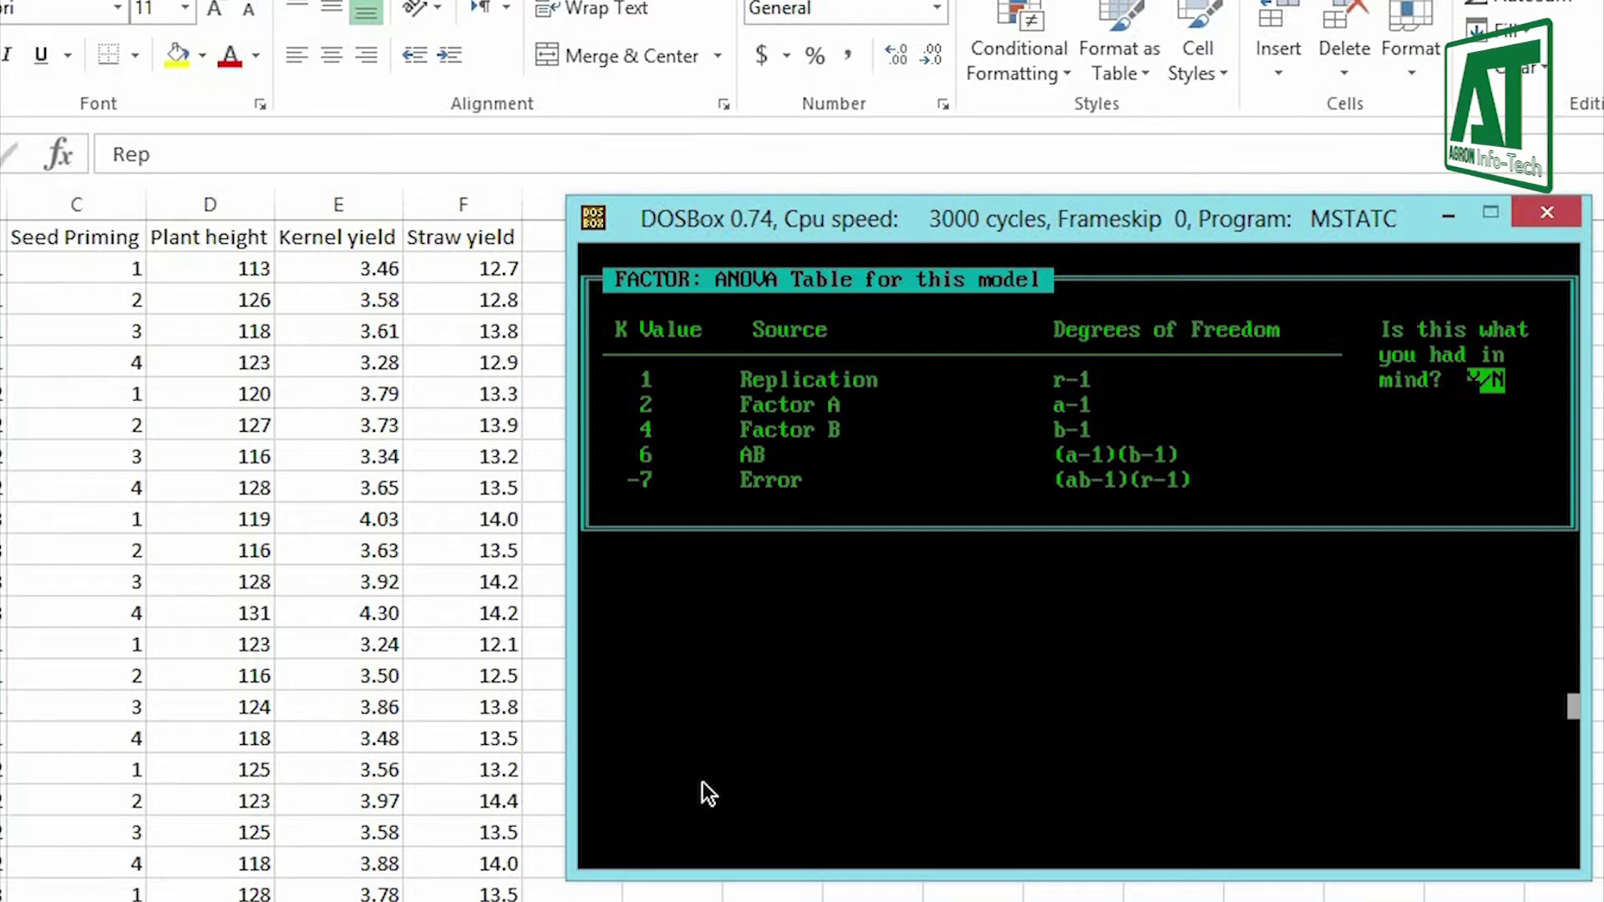
key("y")
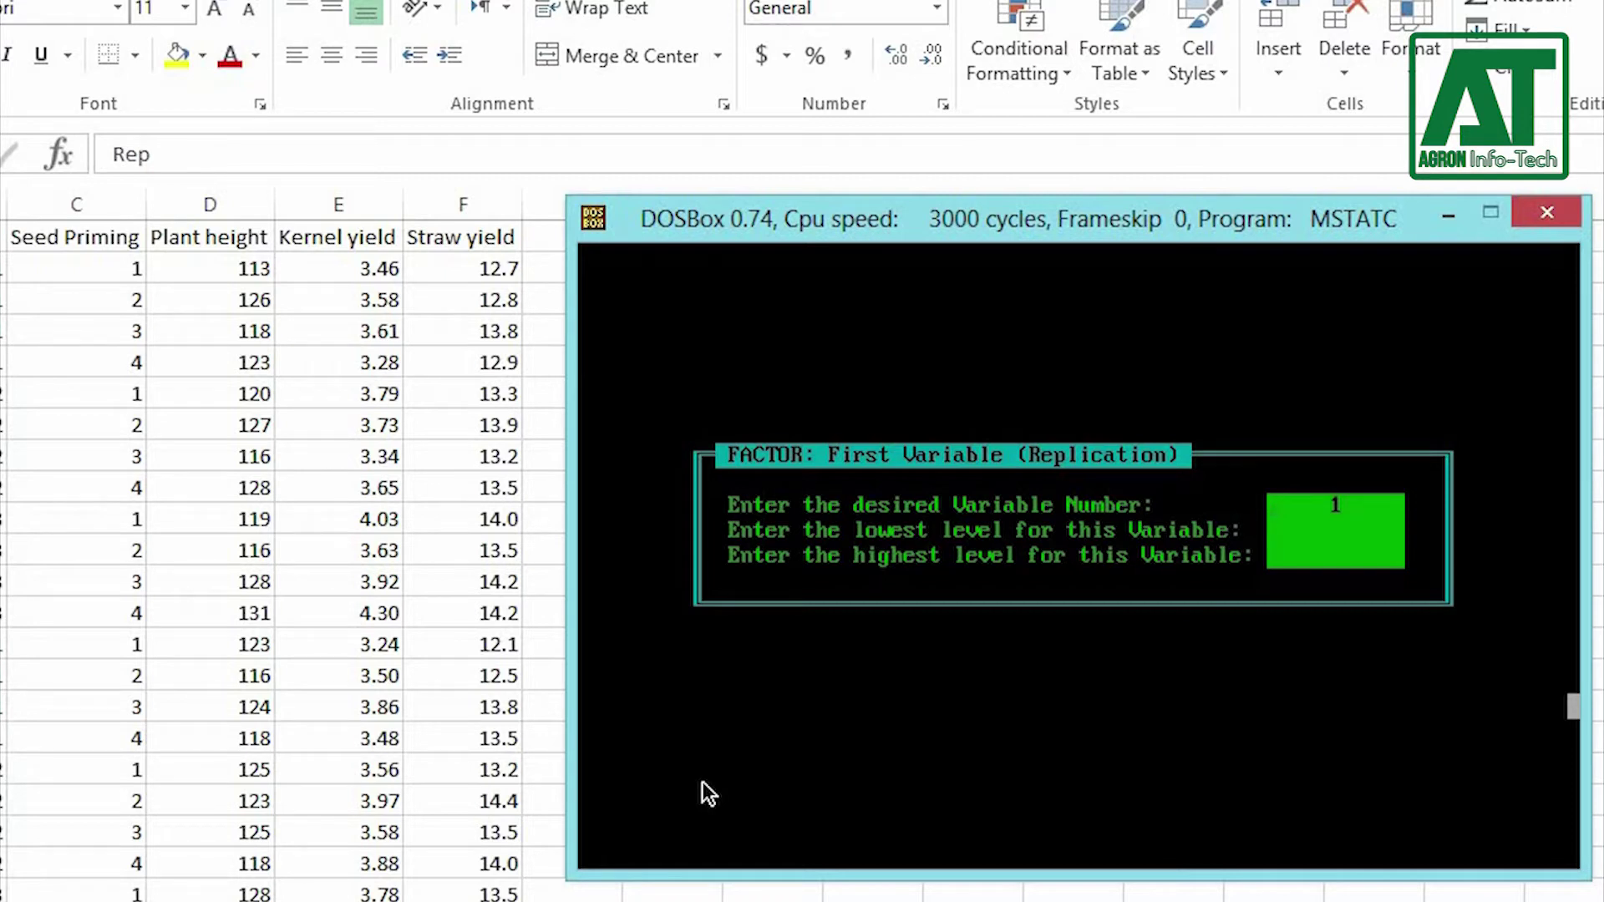
Assign variable 1 as Replication with lowest level 1 and highest level 3
type("1")
key("Return")
type("1")
key("Return")
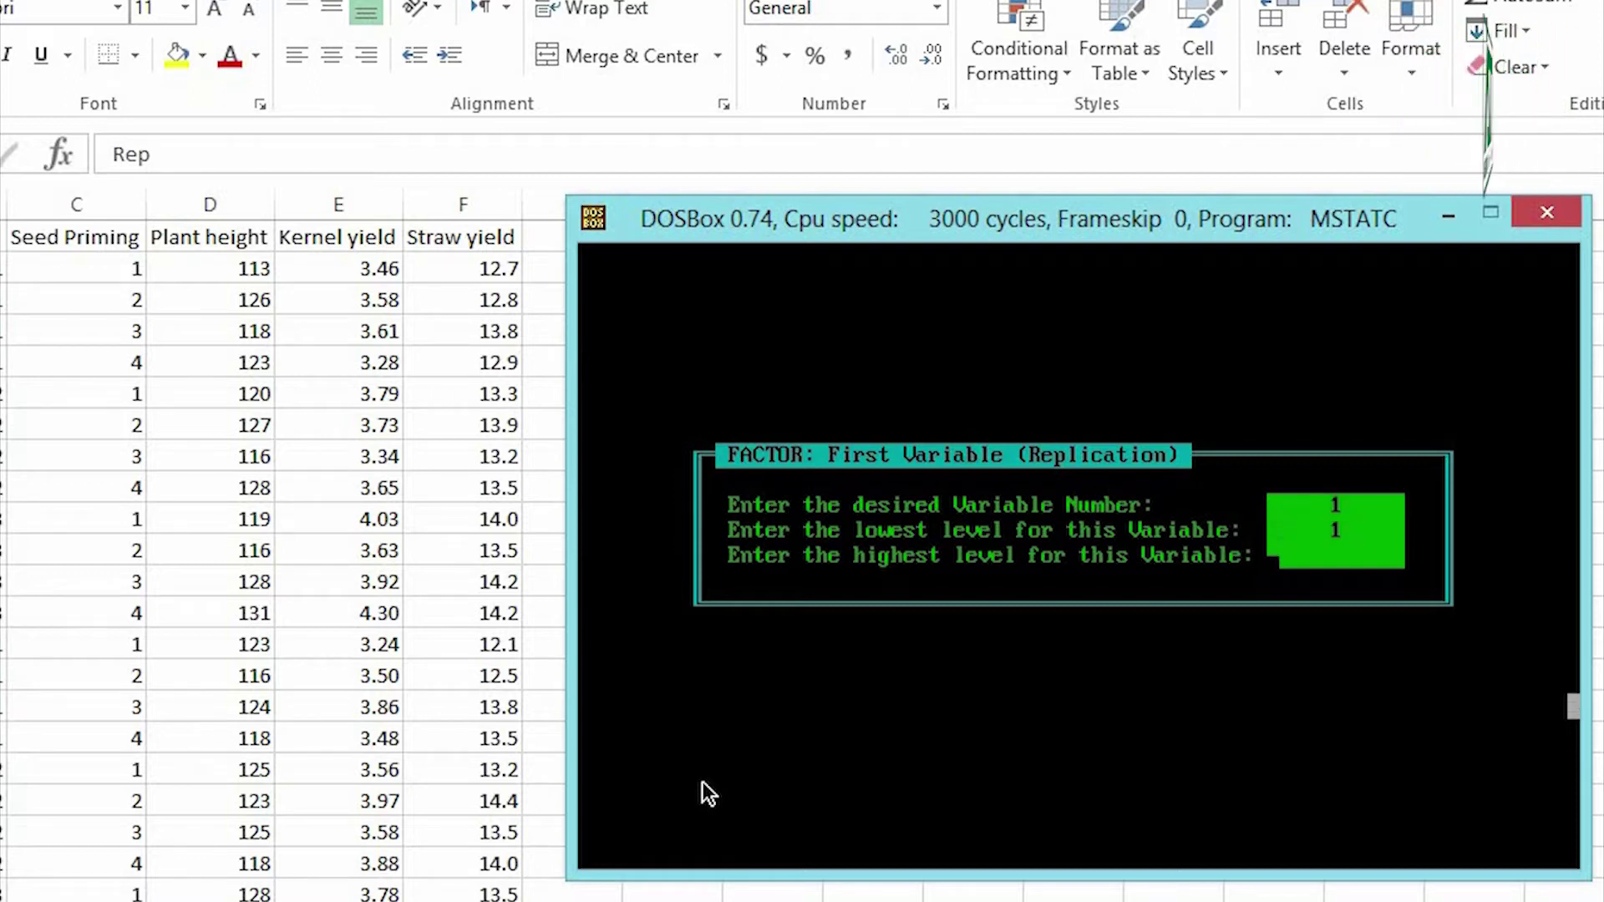
type("3")
key("Return")
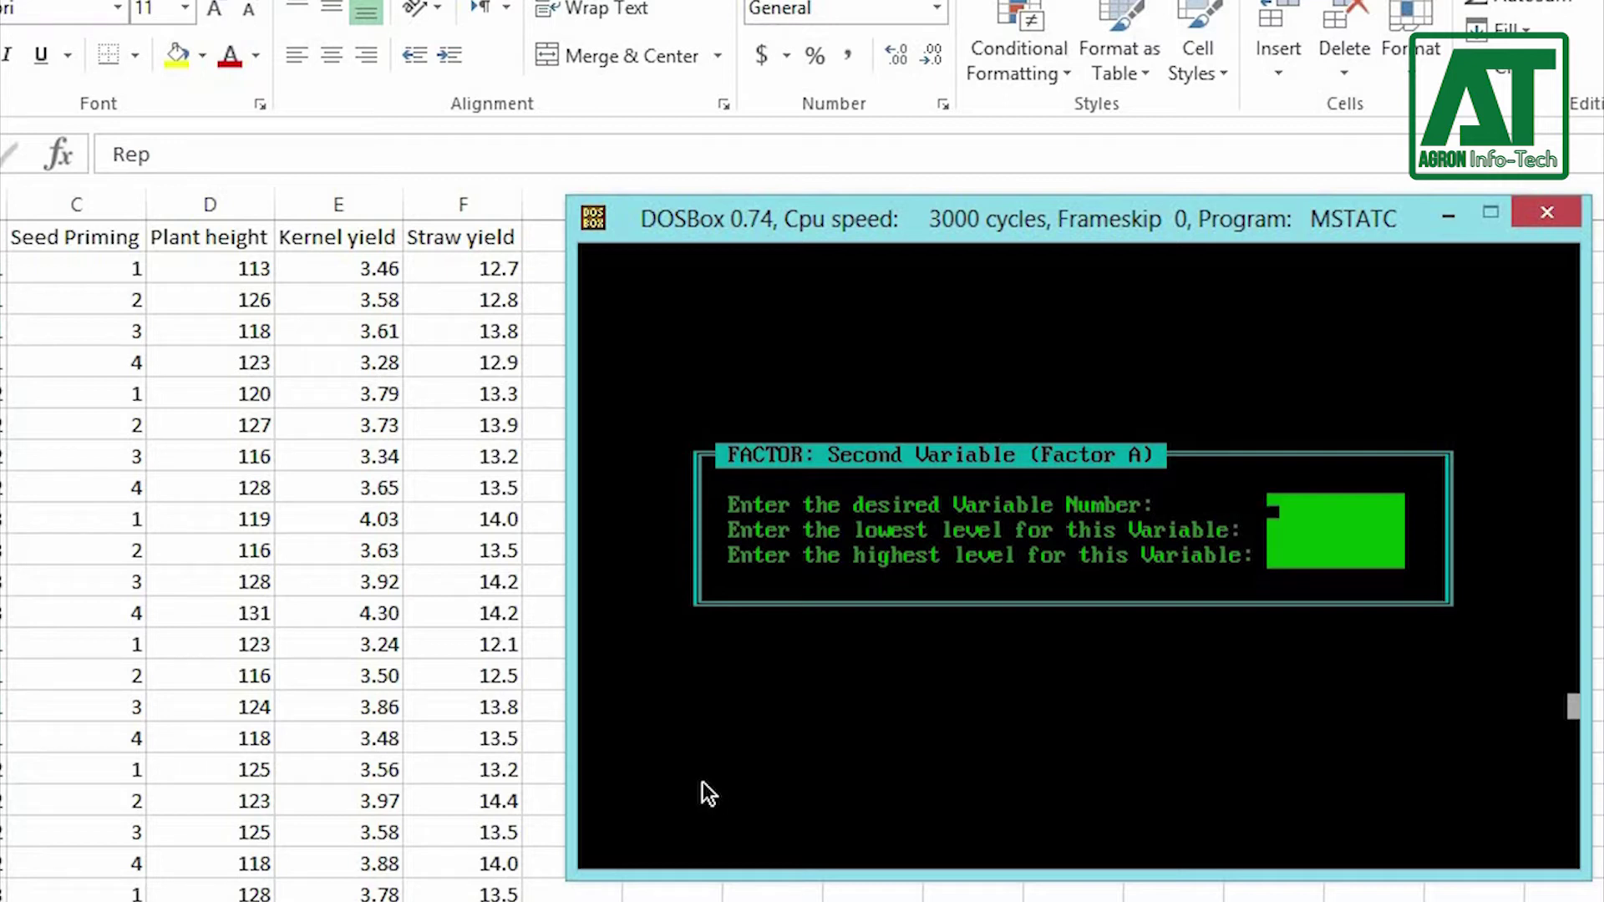
Assign variable 2 as Factor A with lowest level 1 and highest level 3
type("2")
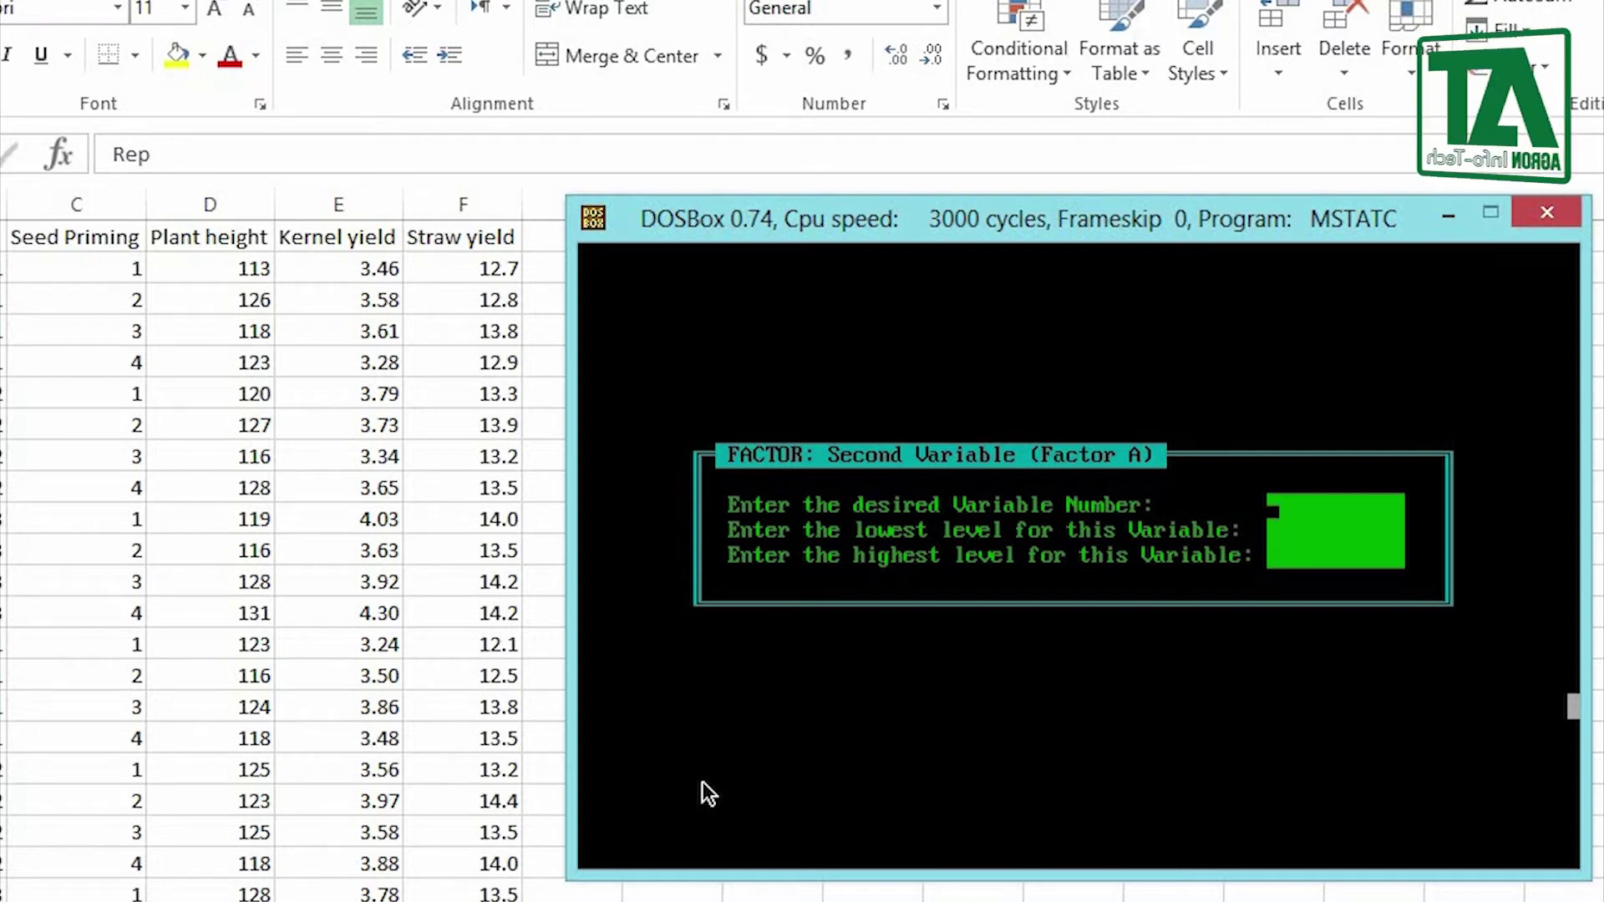
key("Return")
type("1")
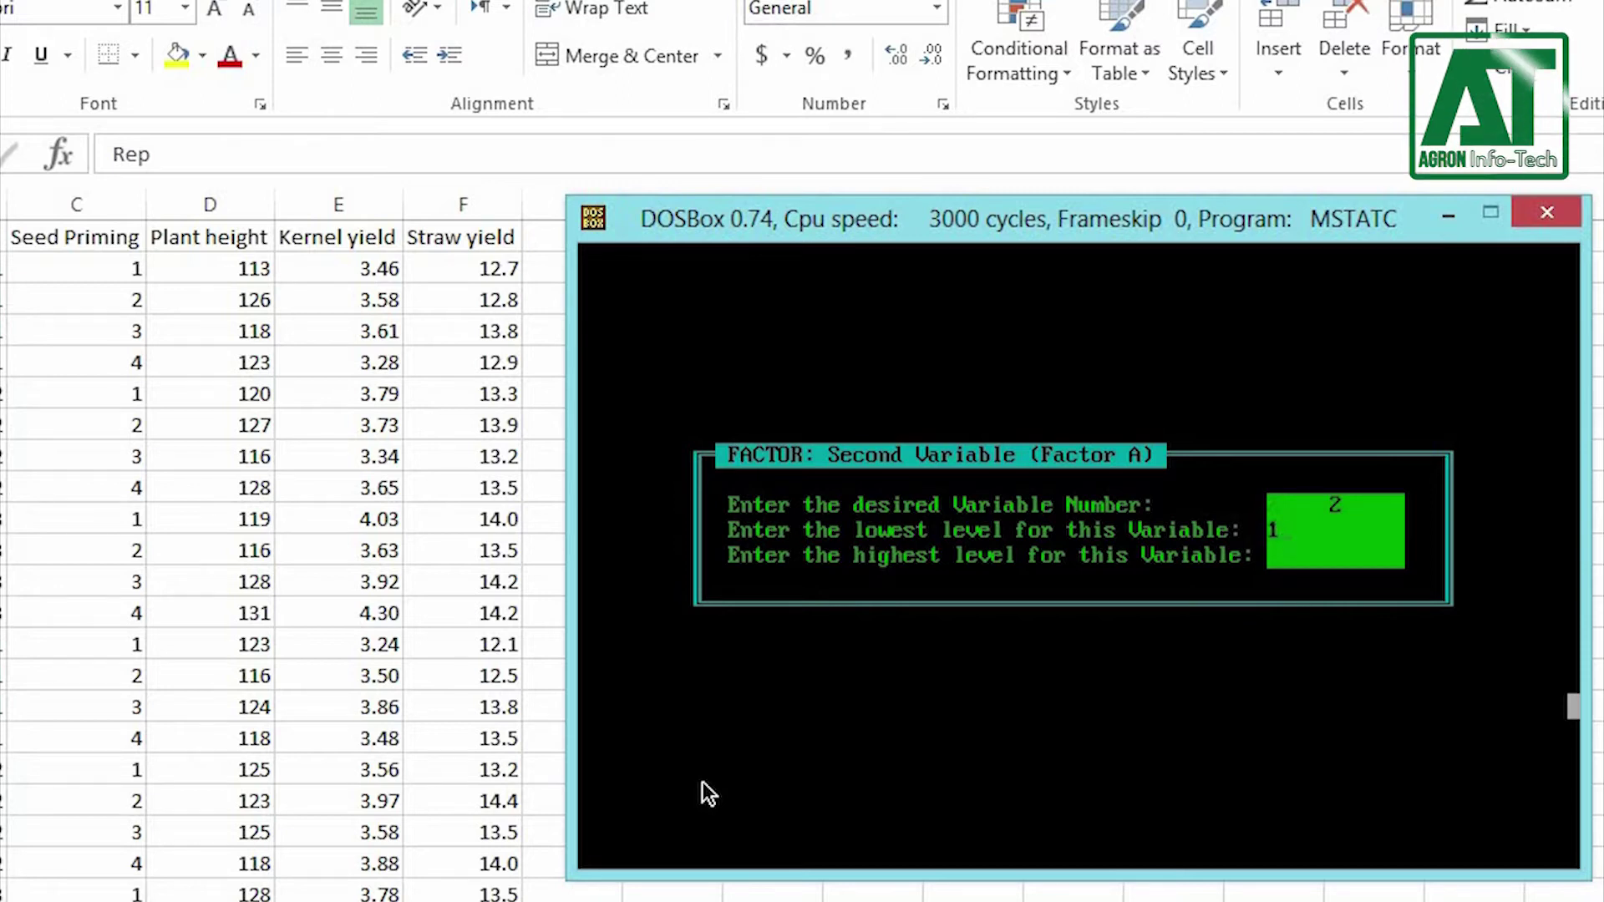
key("Return")
type("3")
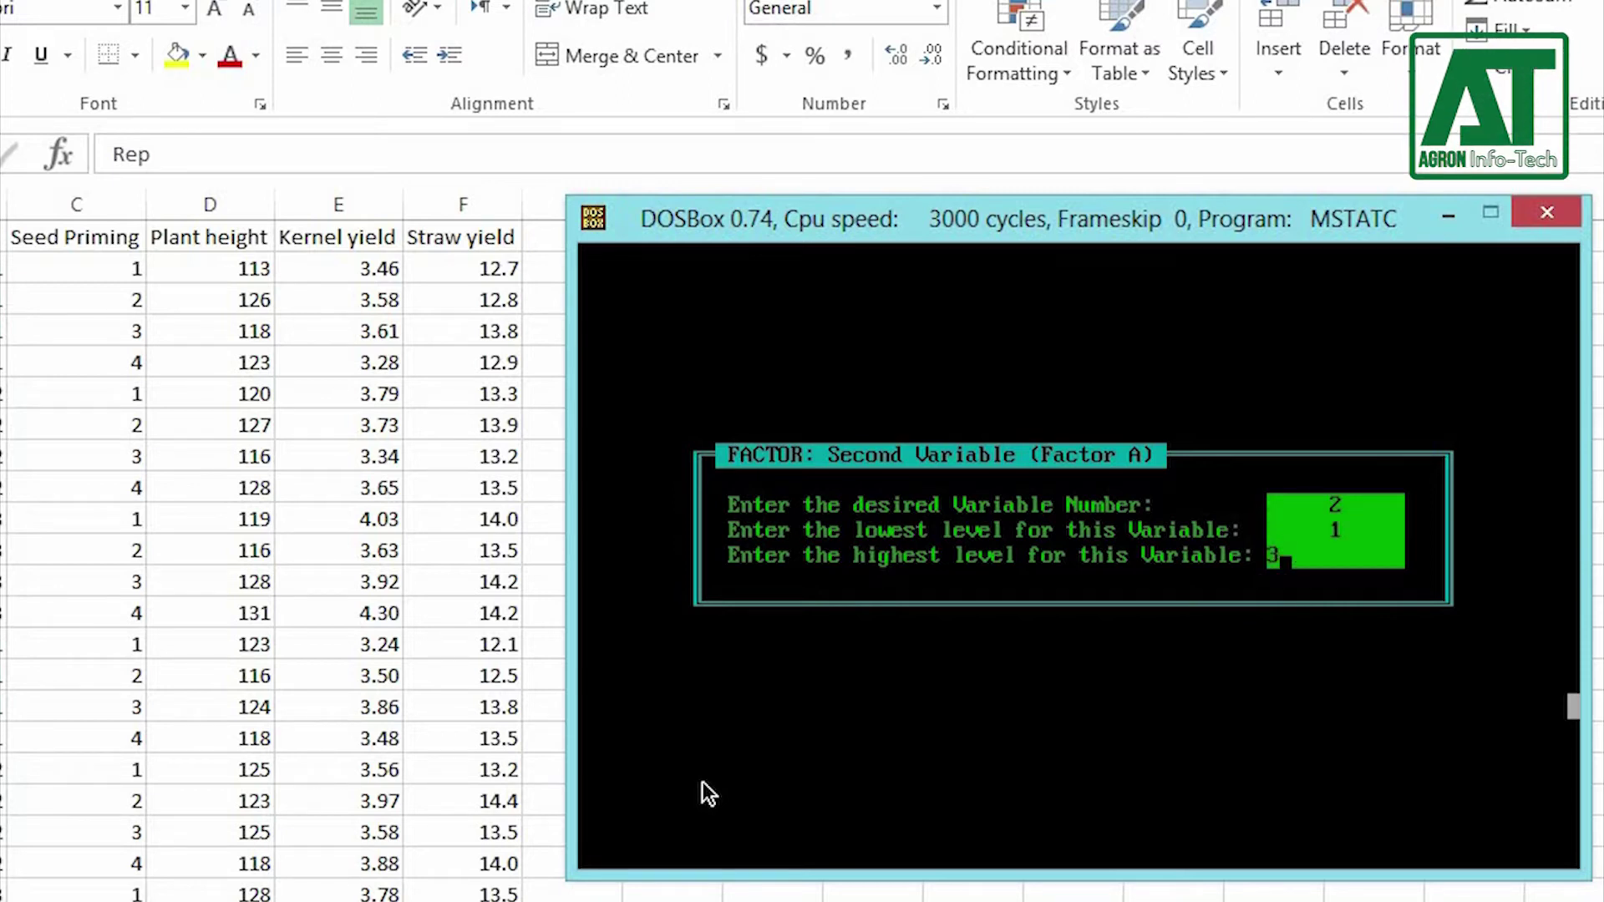
key("Return")
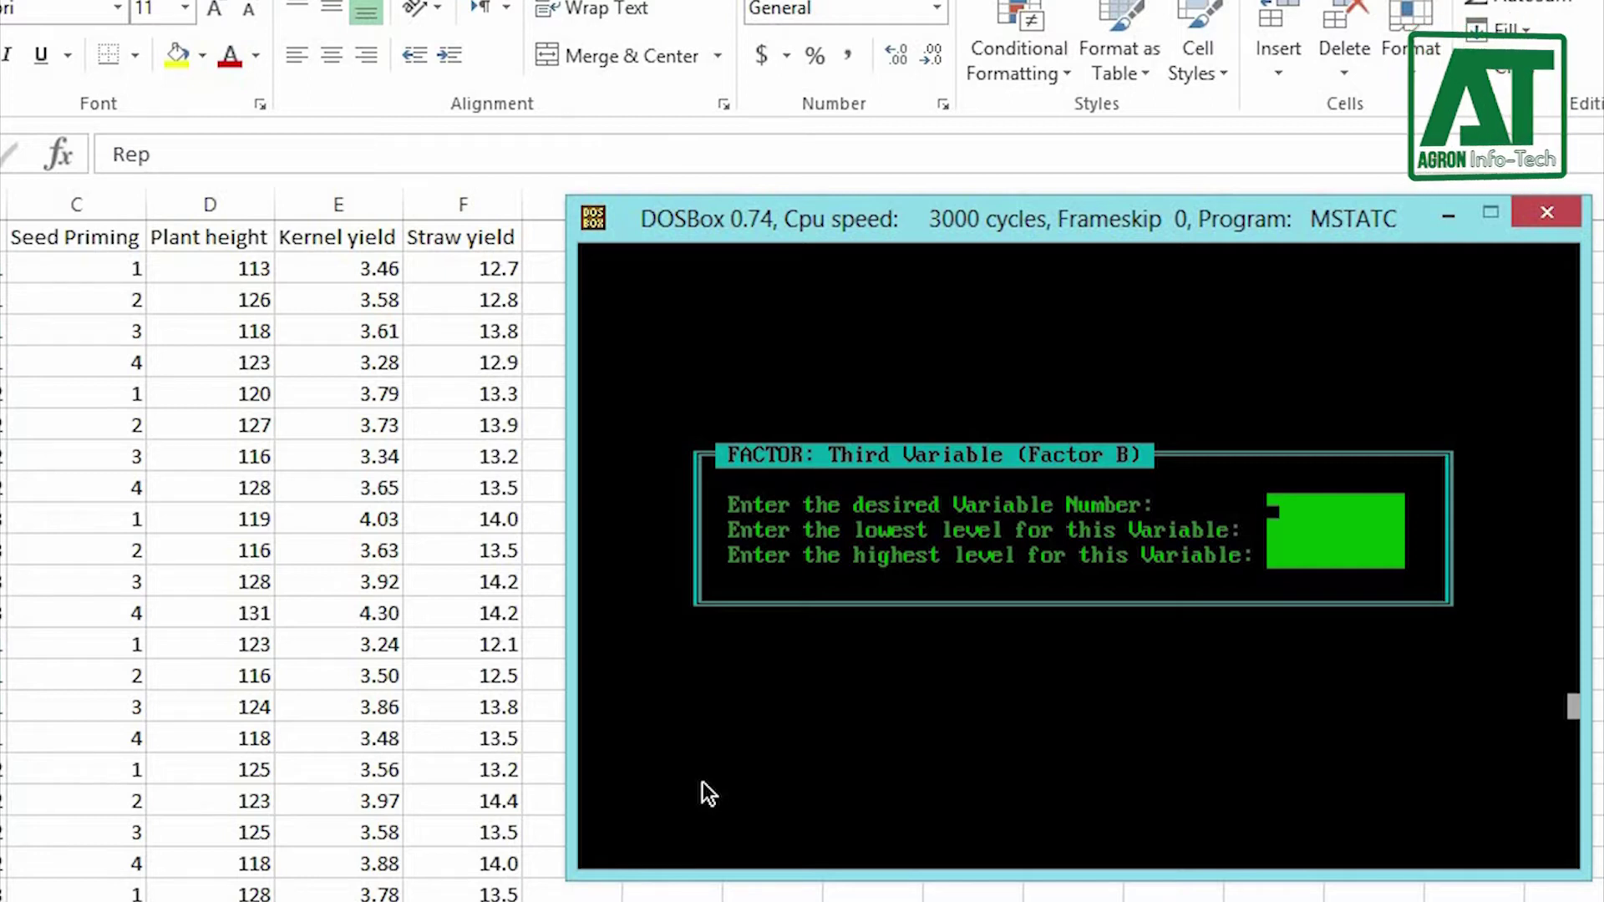
Assign variable 3 as Factor B with lowest level 1 and highest level 4, and accept the selected variables
type("3")
key("Return")
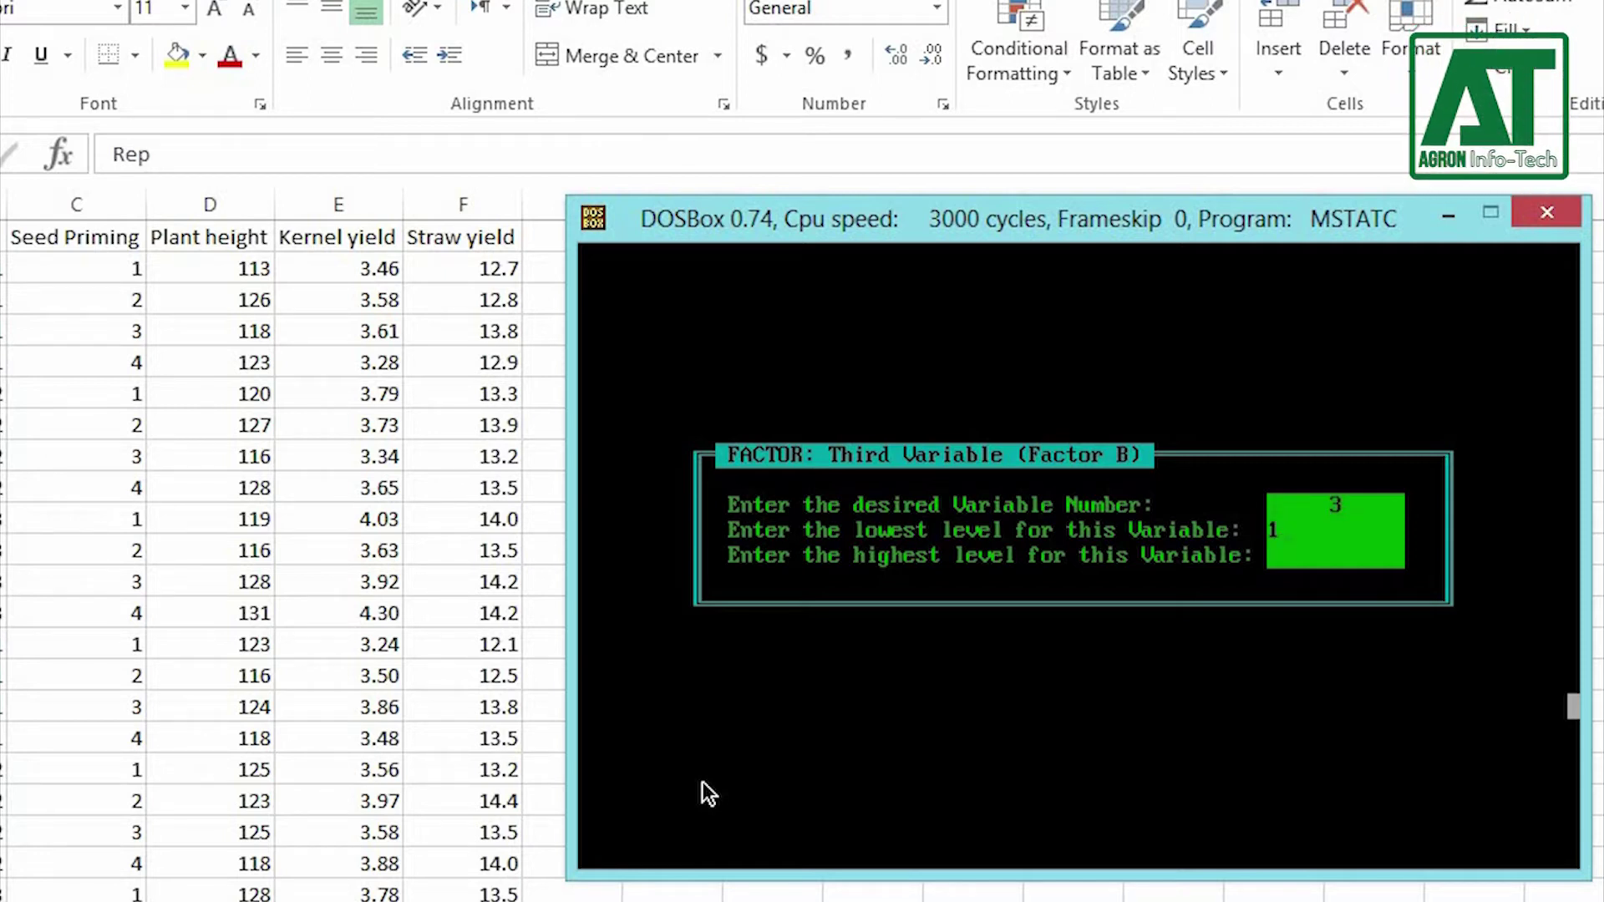
type("1")
key("Return")
type("4")
key("Return")
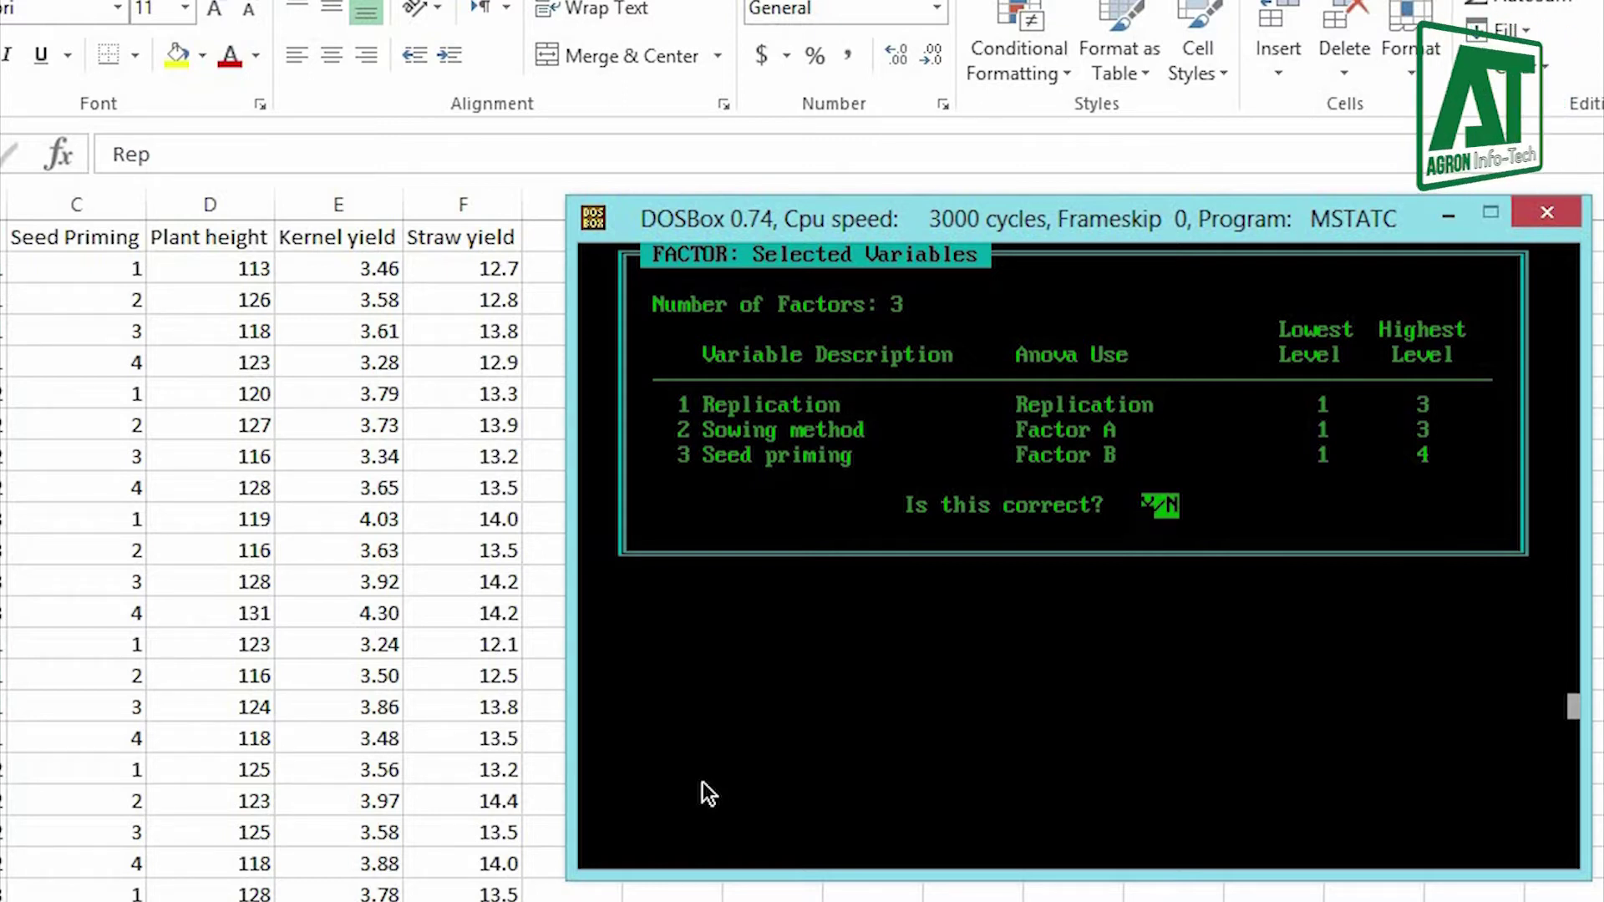
key("y")
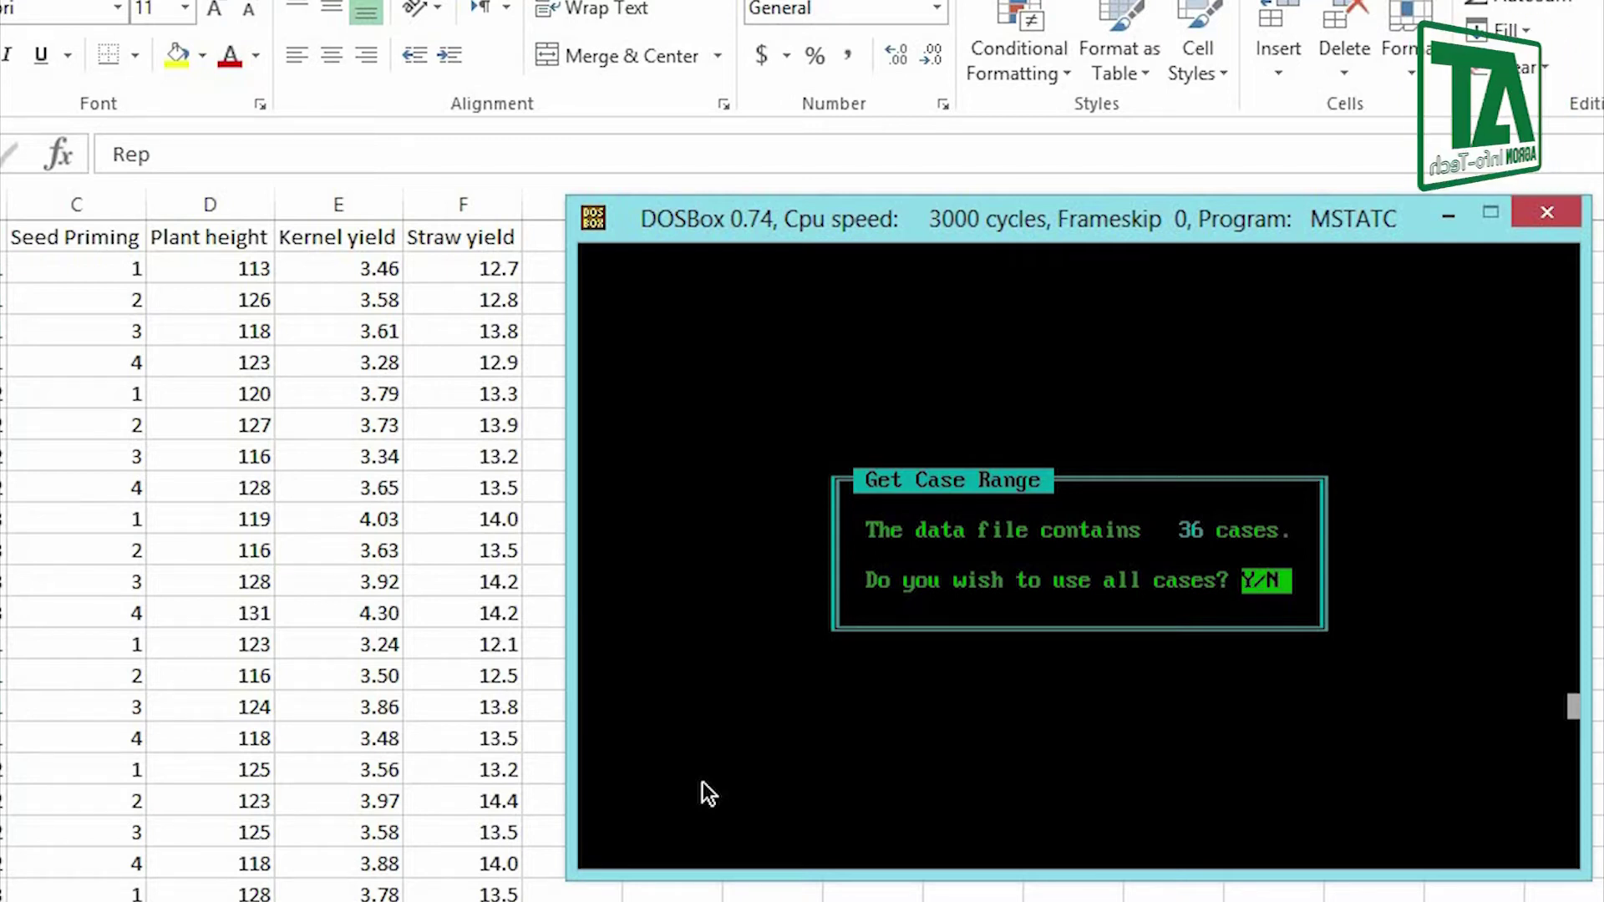
Use all cases and select Plant height, Kernel yield and Straw yield as the variables to analyze
key("y")
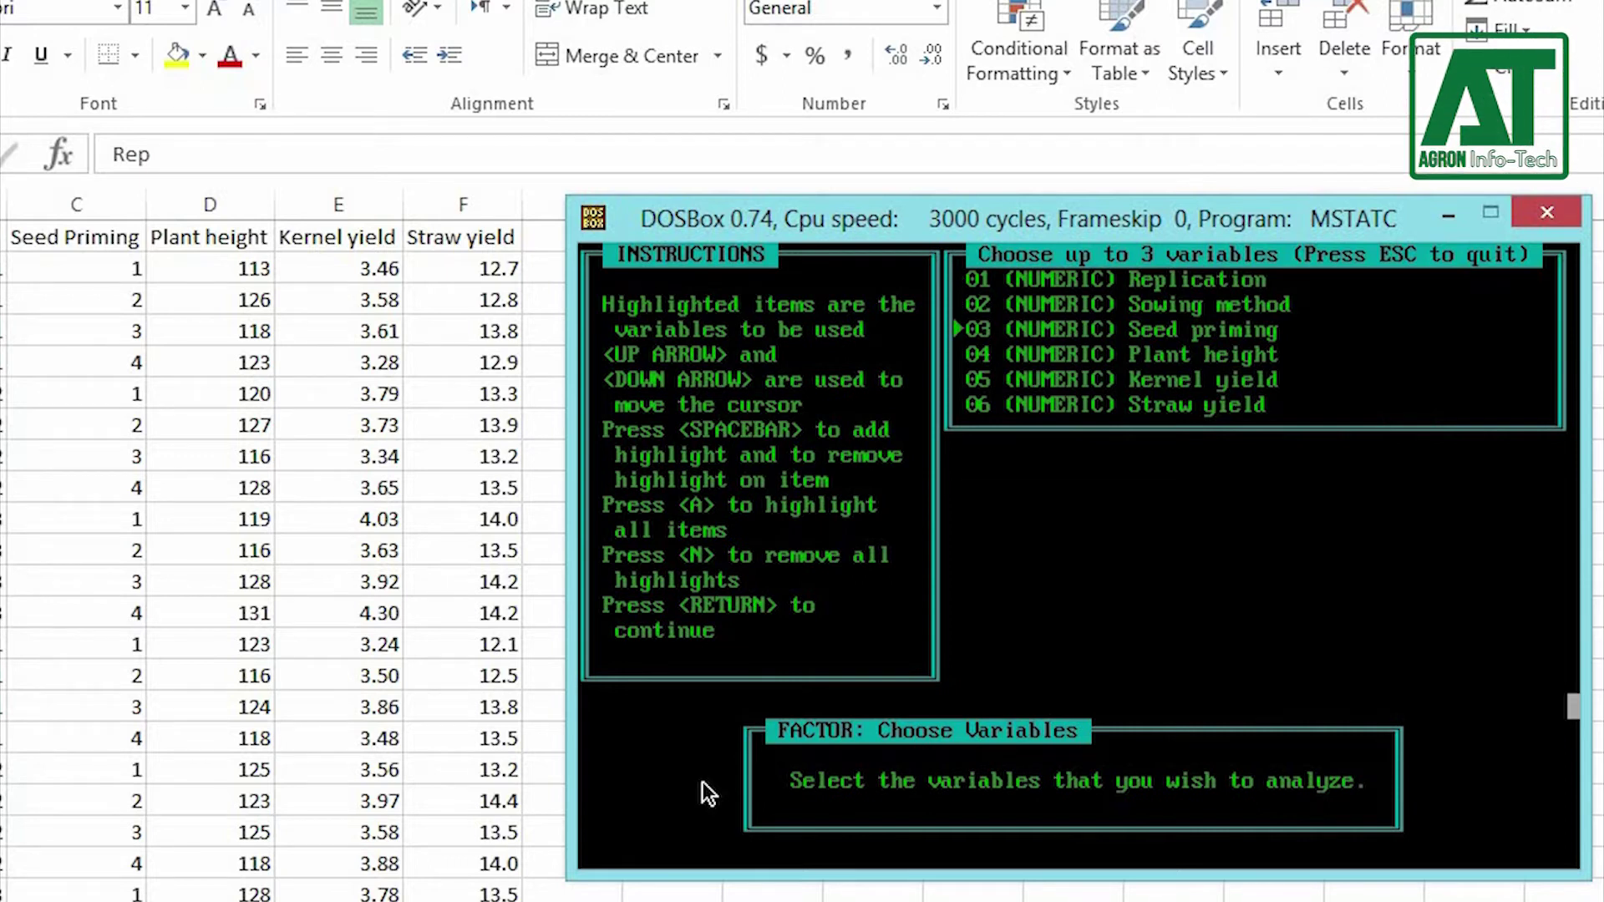
key("Down")
key("space")
key("space")
key("space")
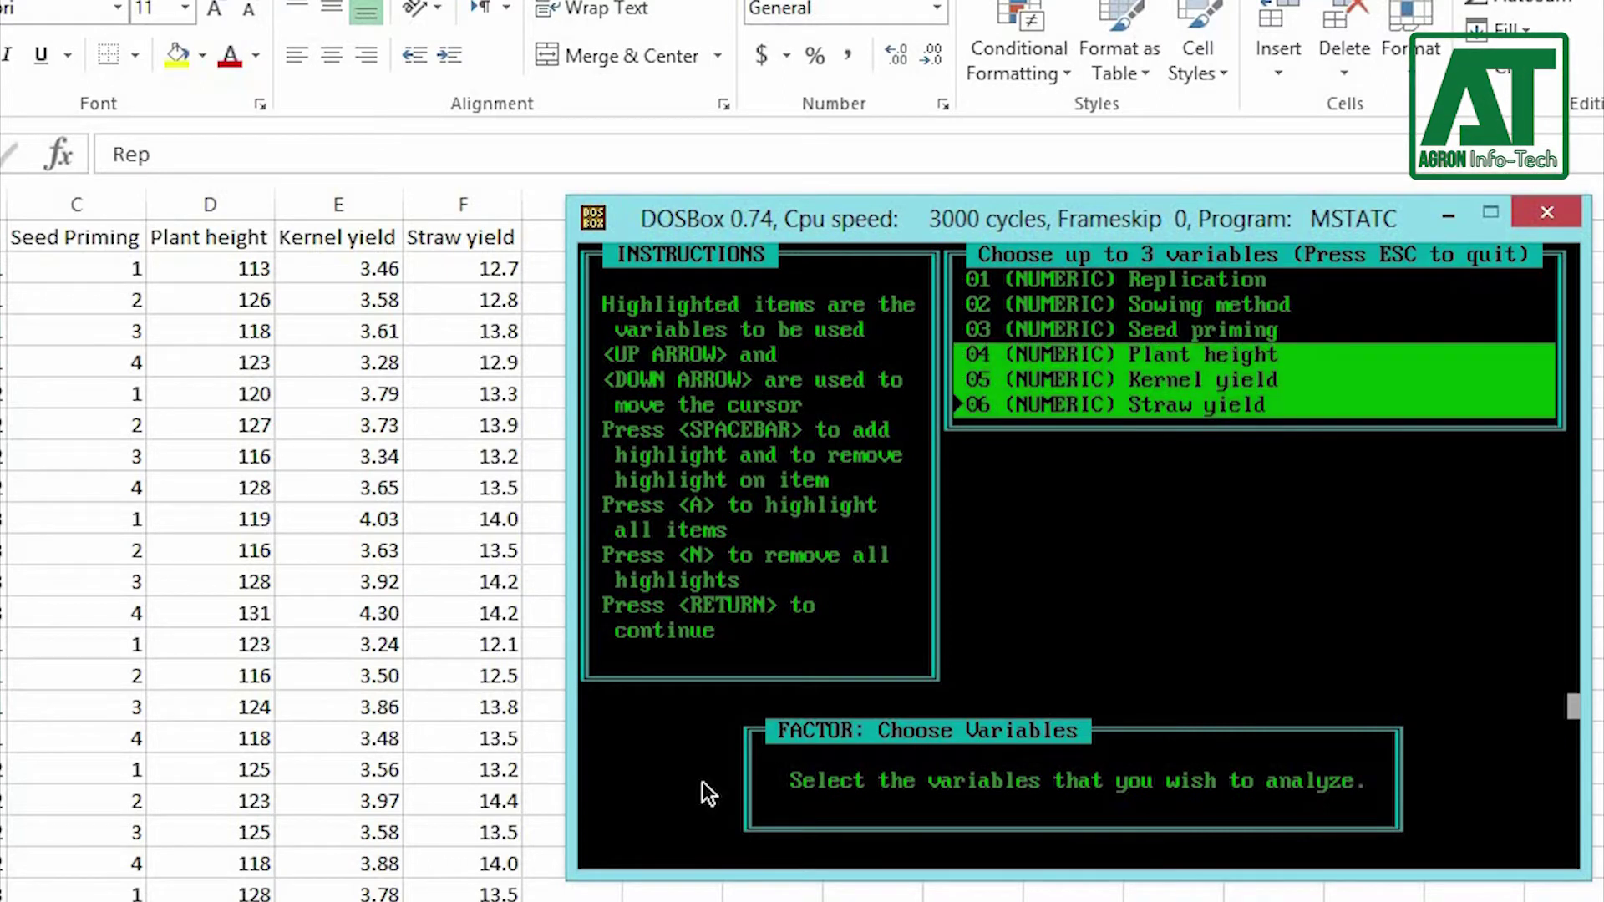
key("Return")
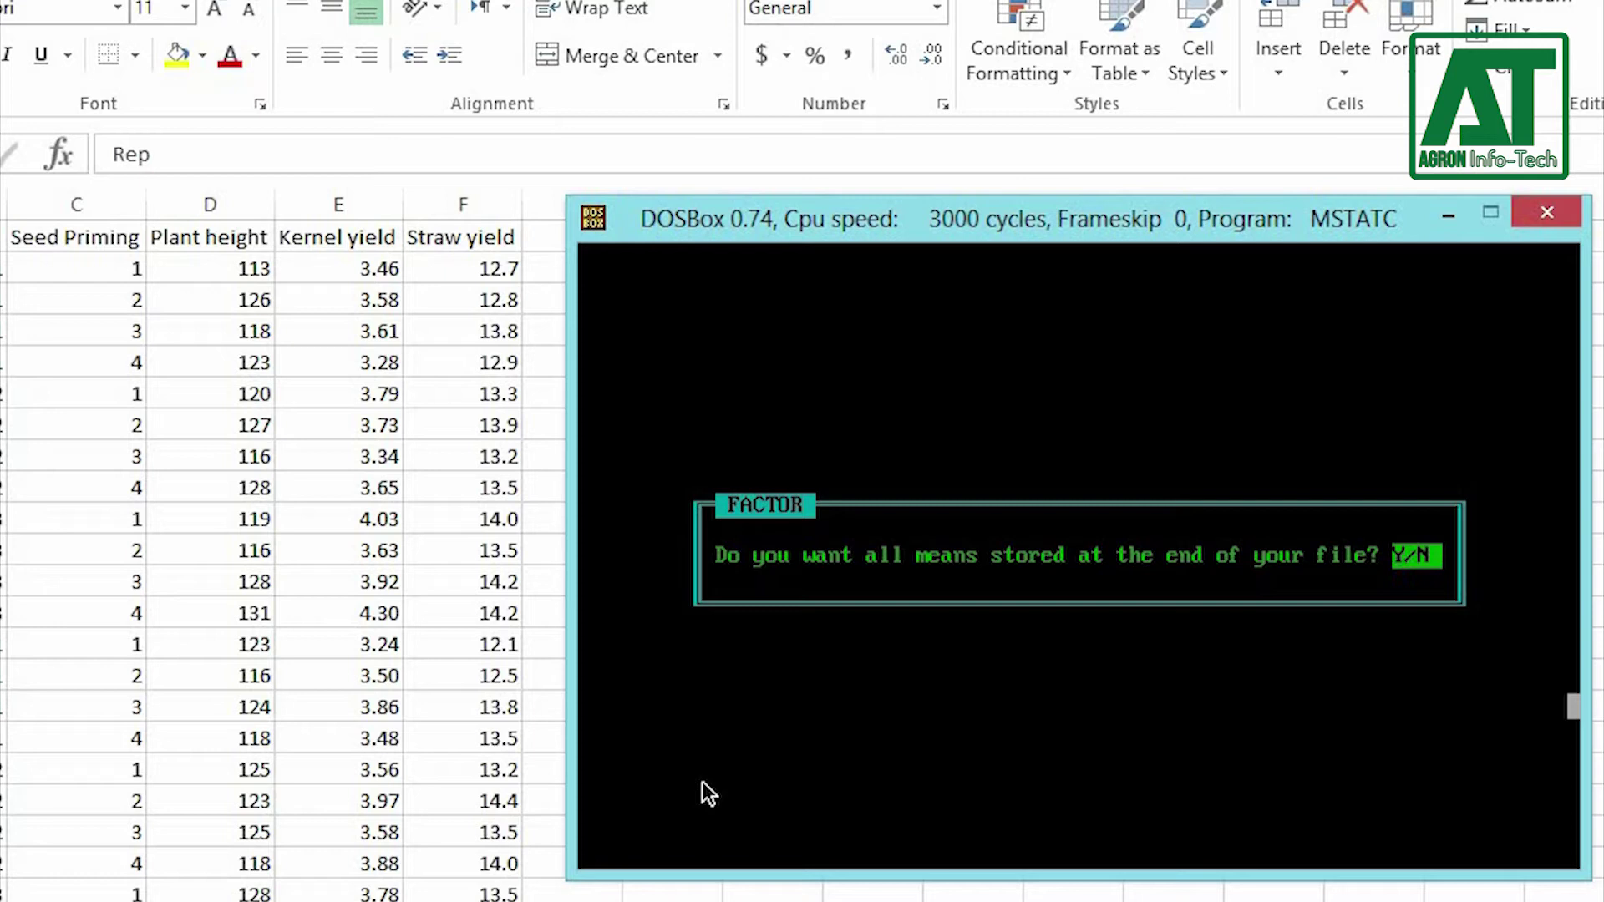
Store all means at the end of the data file and save the output to disk as ANOVA.DOC
key("n")
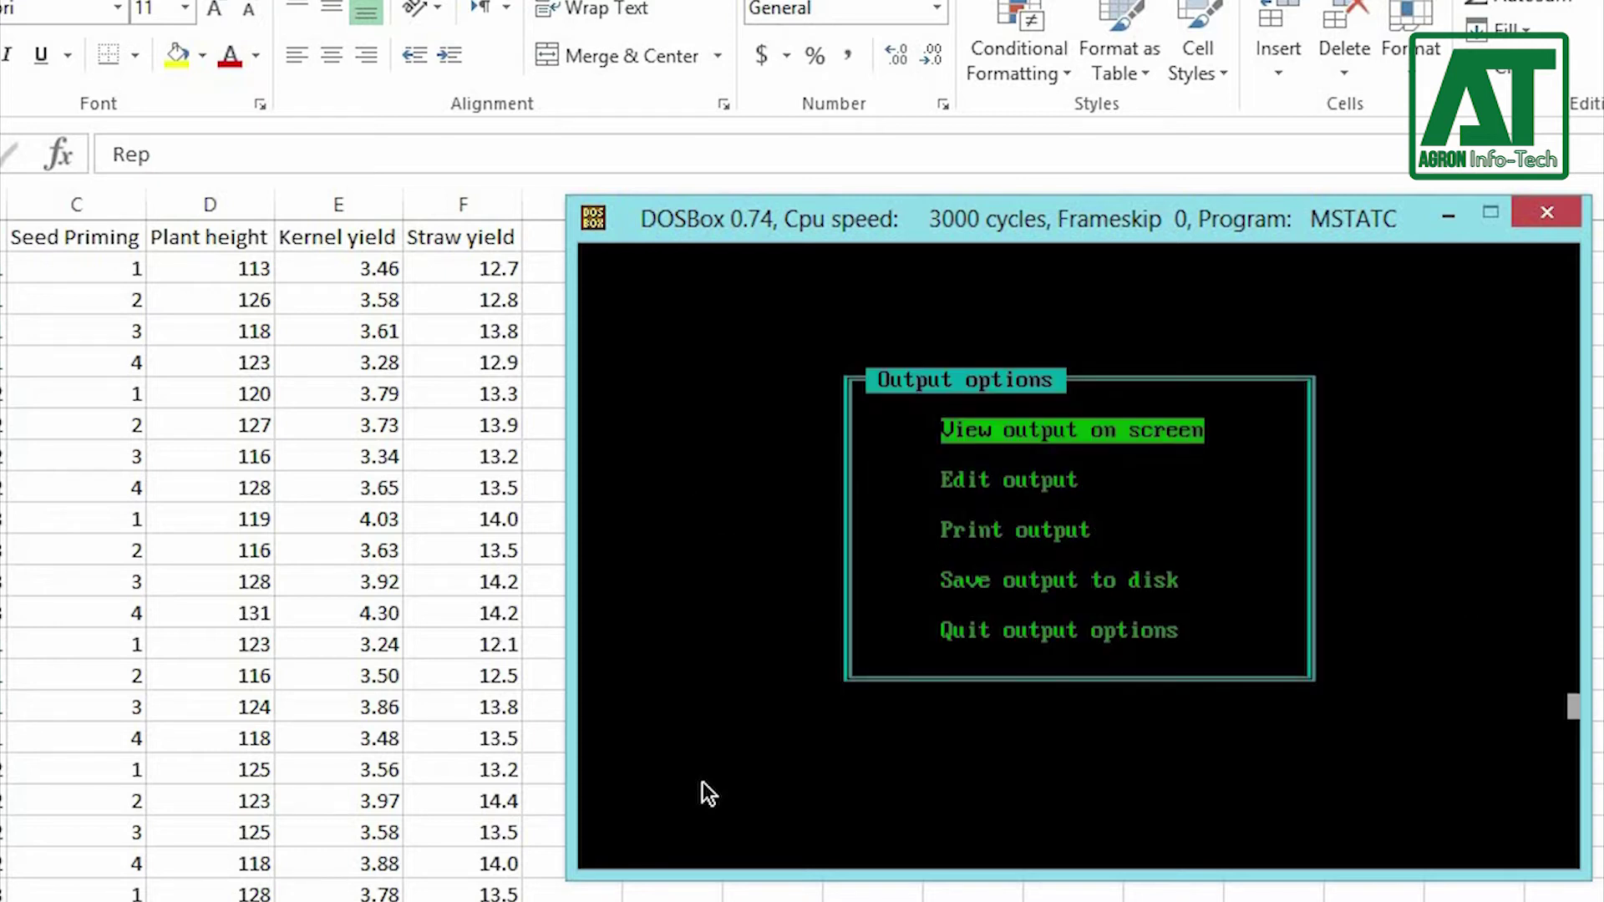
key("s")
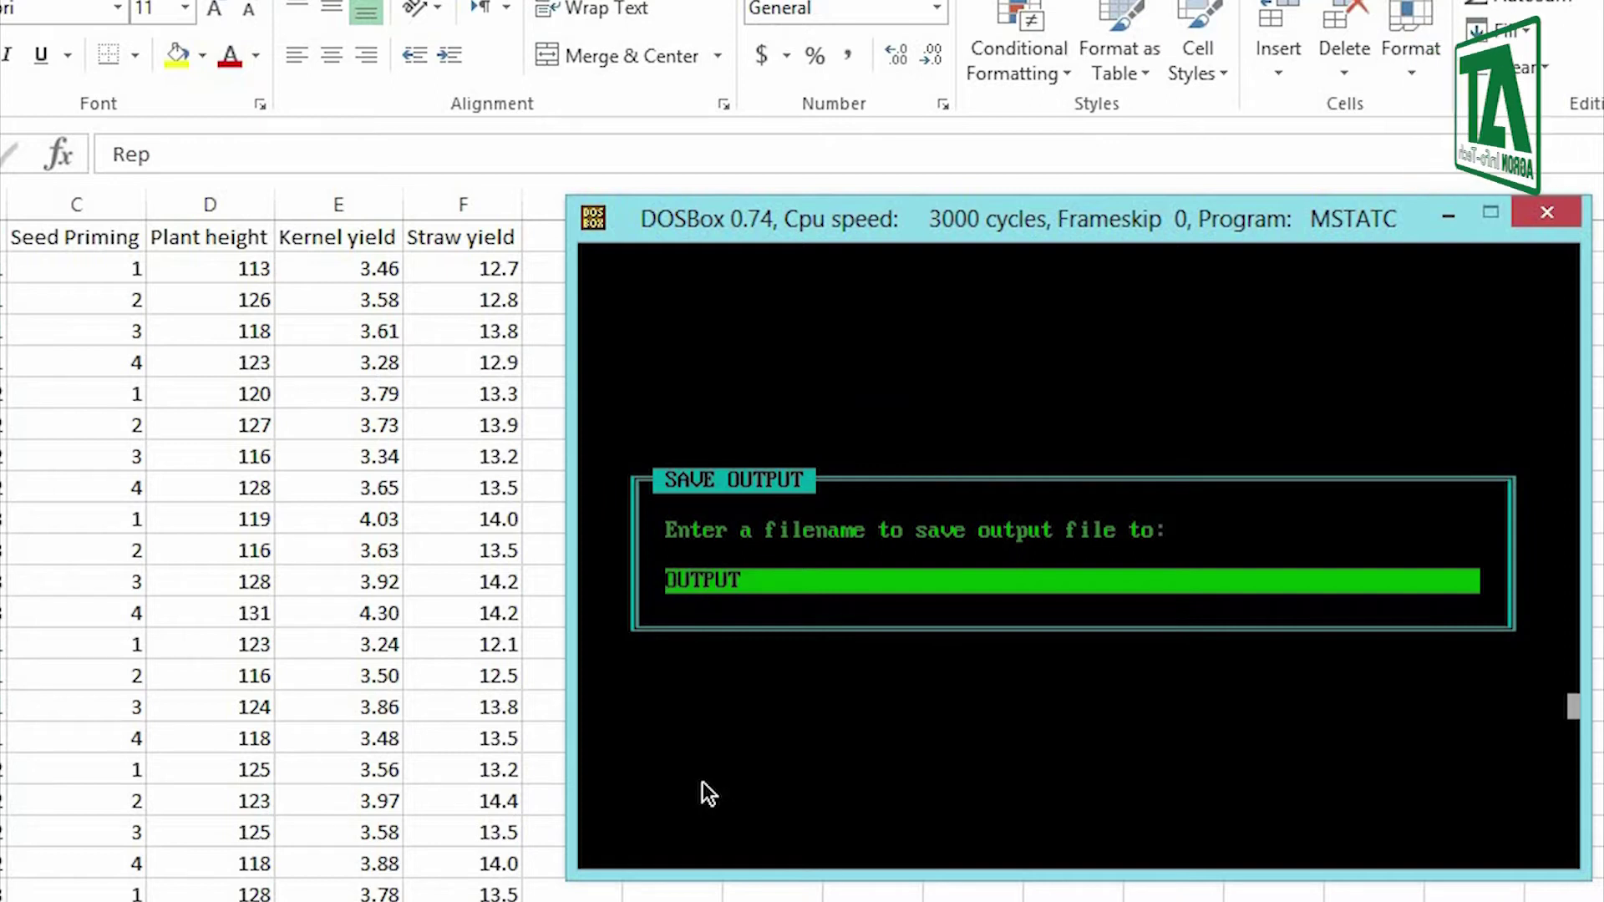
type("ANOVA.DOC")
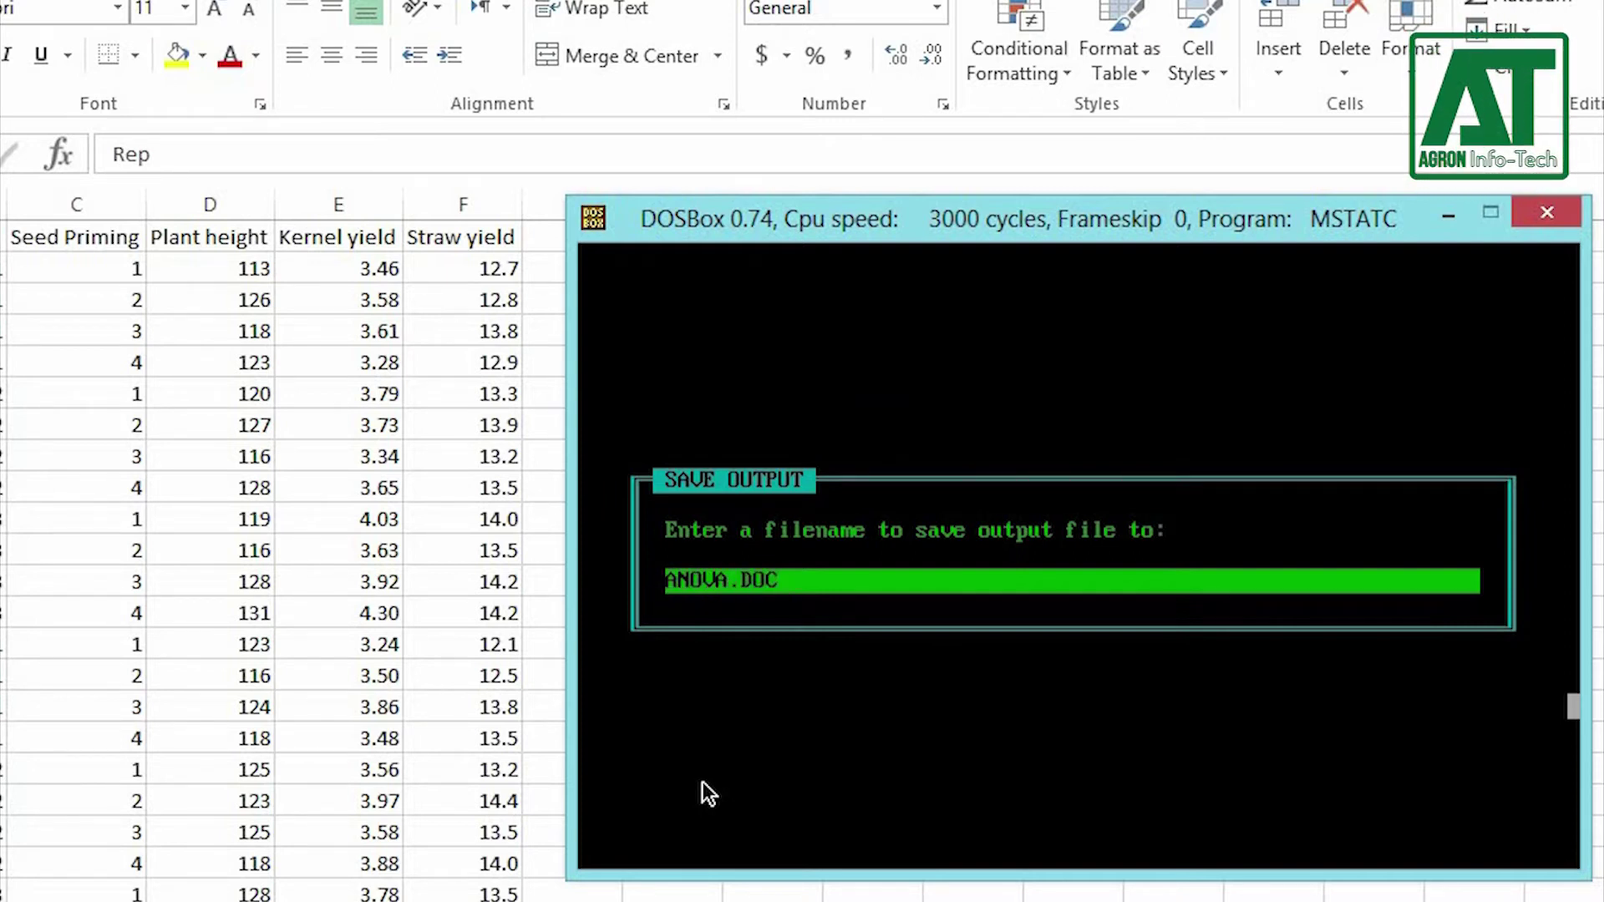
key("Return")
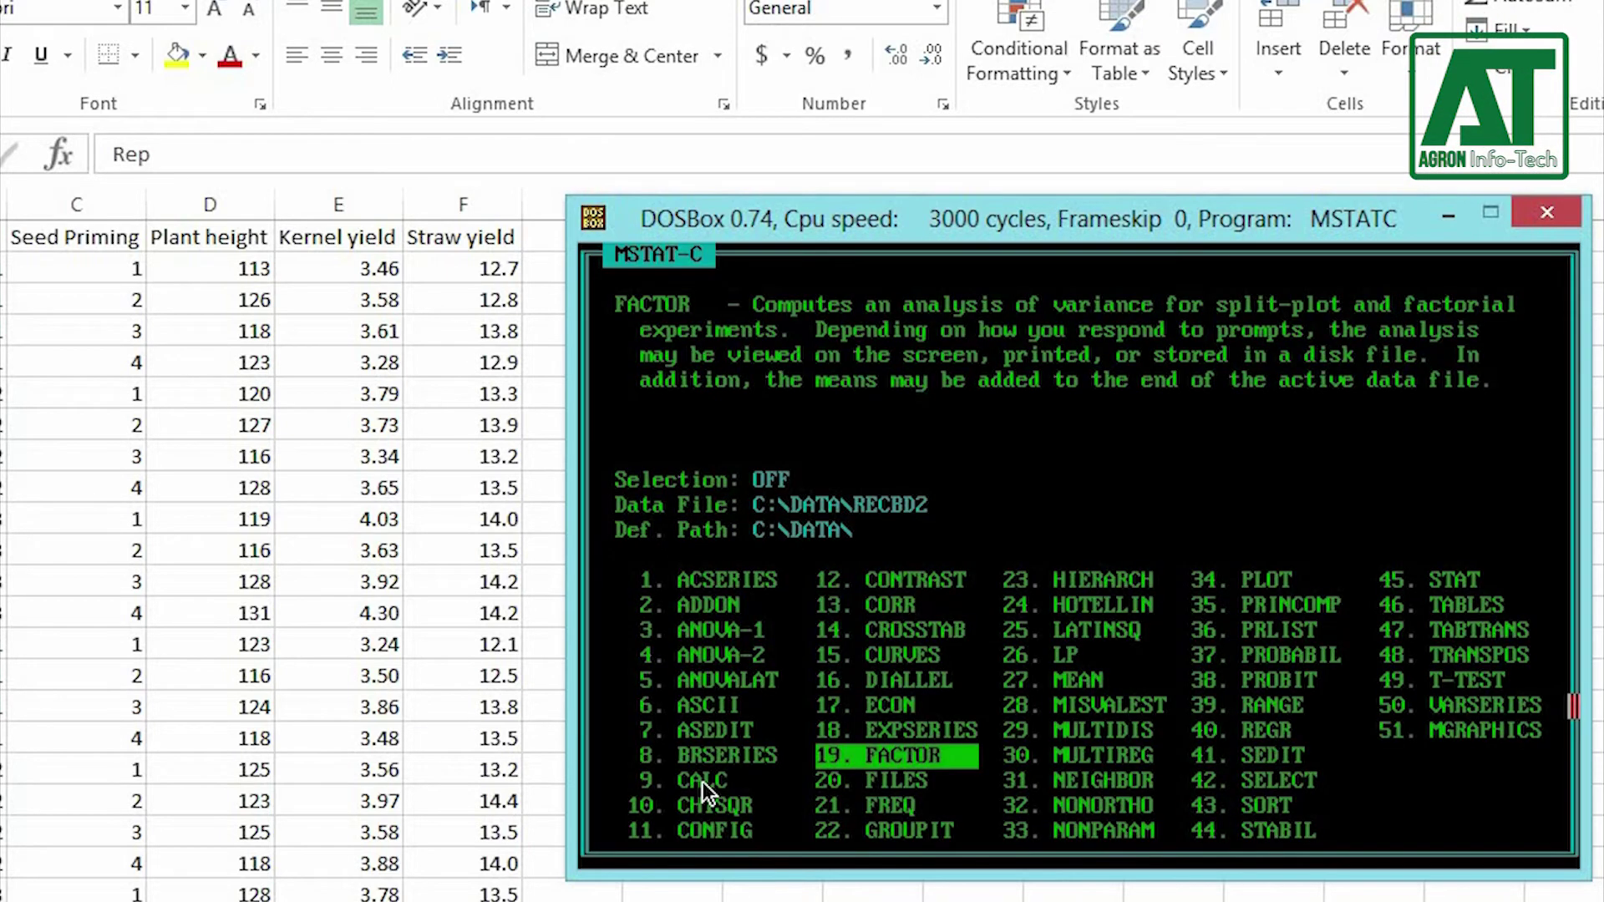
Open the RECBD2 data file in the SEDIT program's Enter/Edit screen with all variables
key("Right")
key("Right")
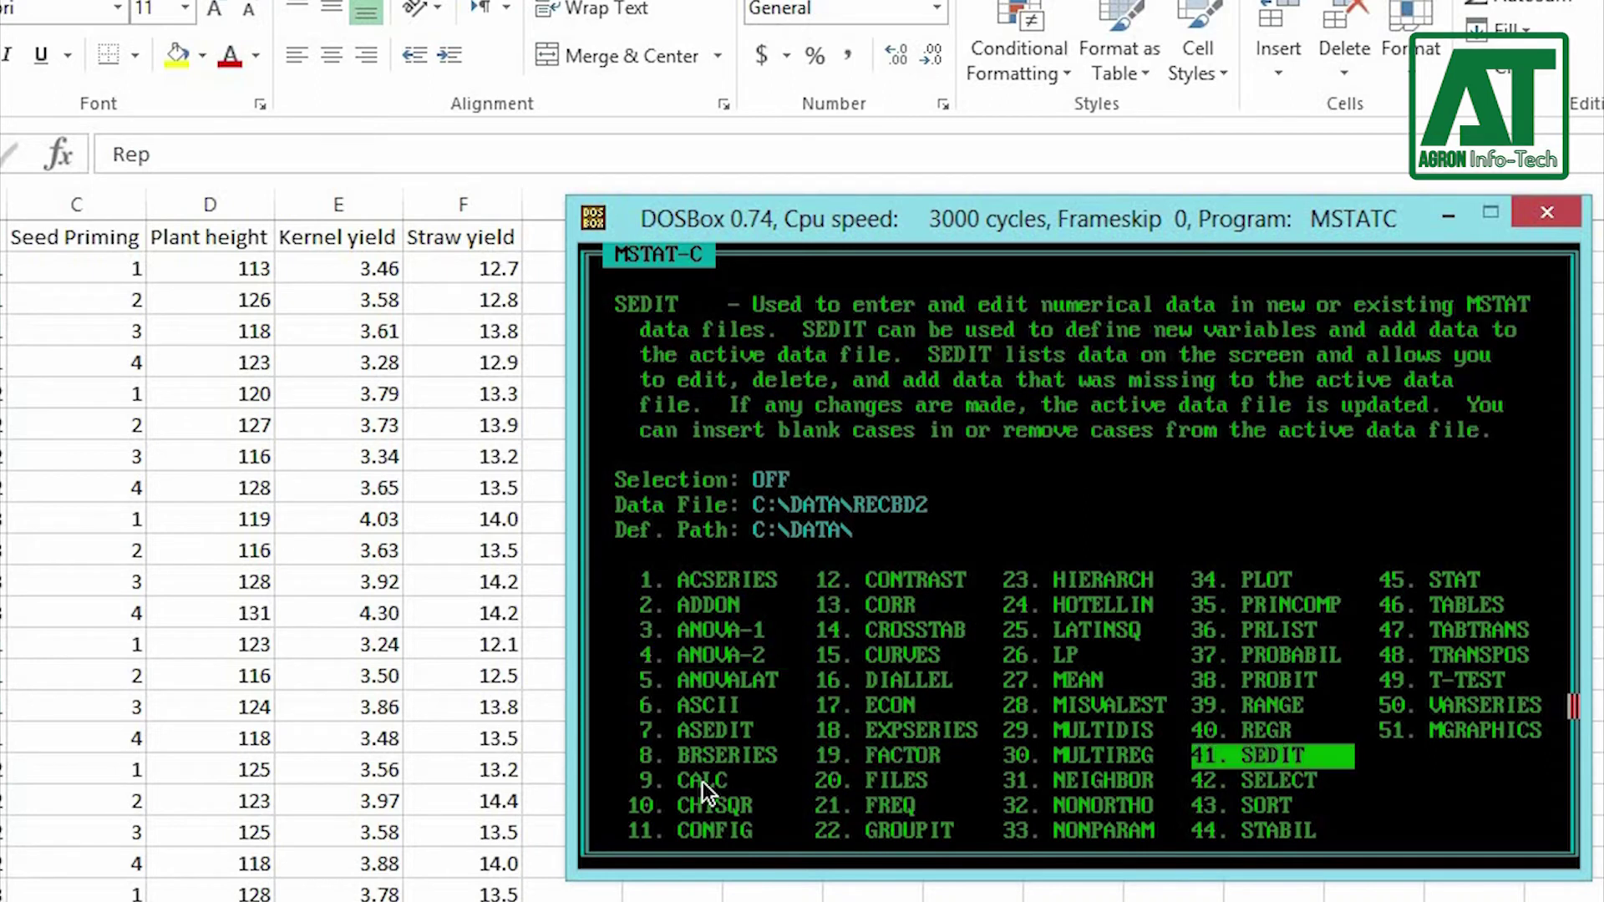
key("Return")
key("Right")
key("Return")
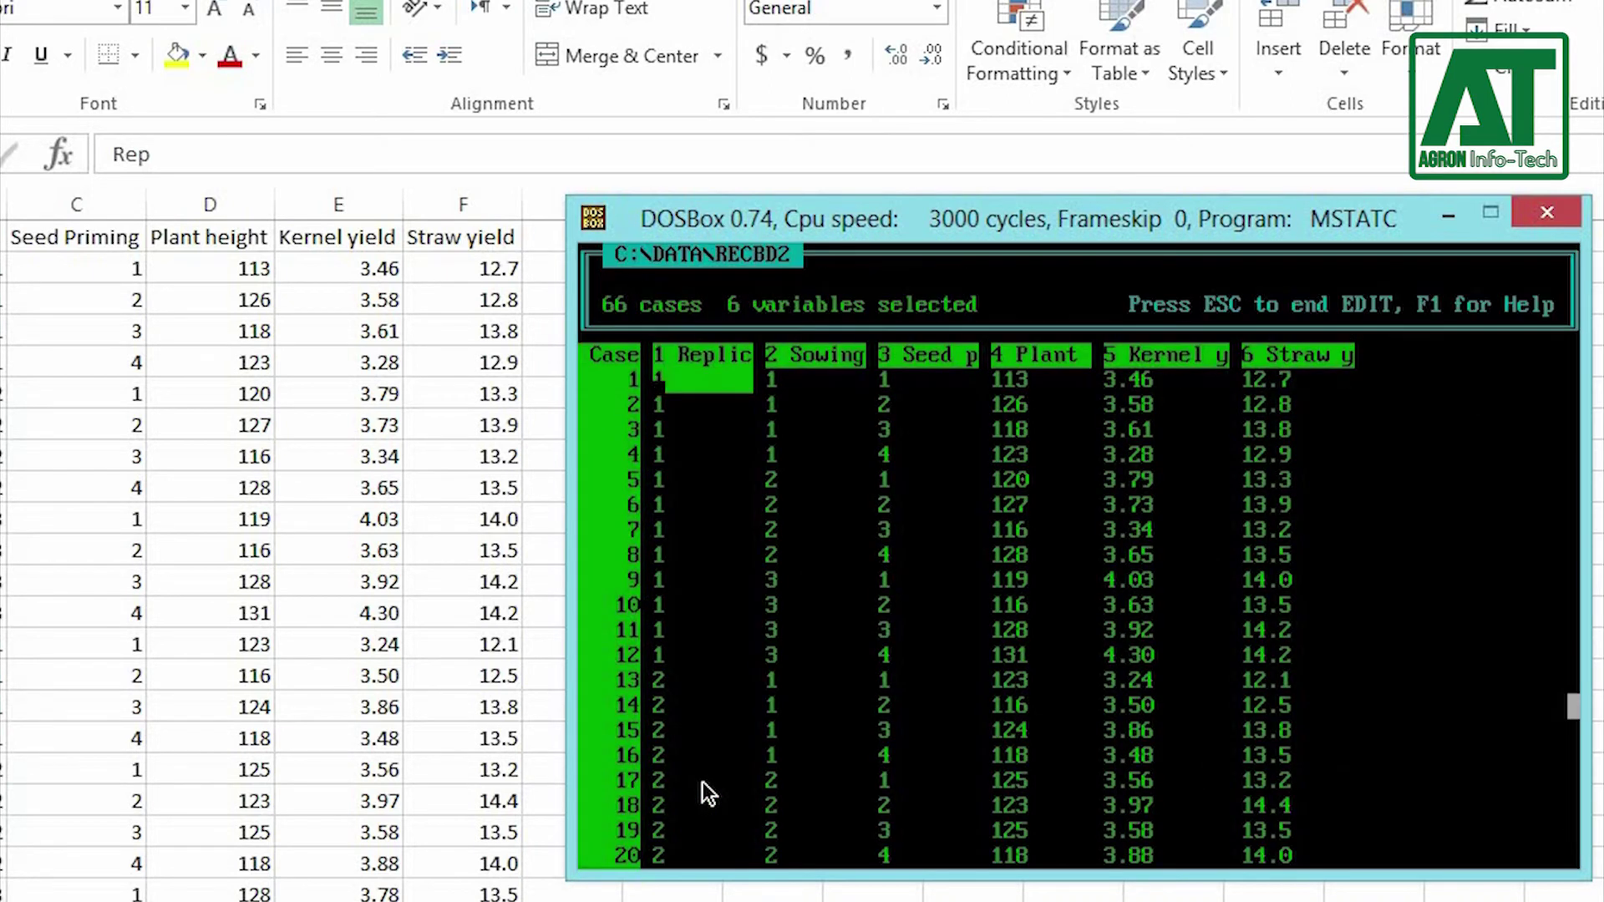
Look through the RECBD2 cases to find where the stored Factor A means begin
key("Down")
key("Down")
key("Down")
key("Down")
key("Down")
key("Down")
key("Down")
key("Down")
key("Down")
key("Down")
key("Down")
key("Down")
key("Down")
key("Down")
key("Down")
key("Down")
key("Down")
key("Down")
key("Down")
key("Down")
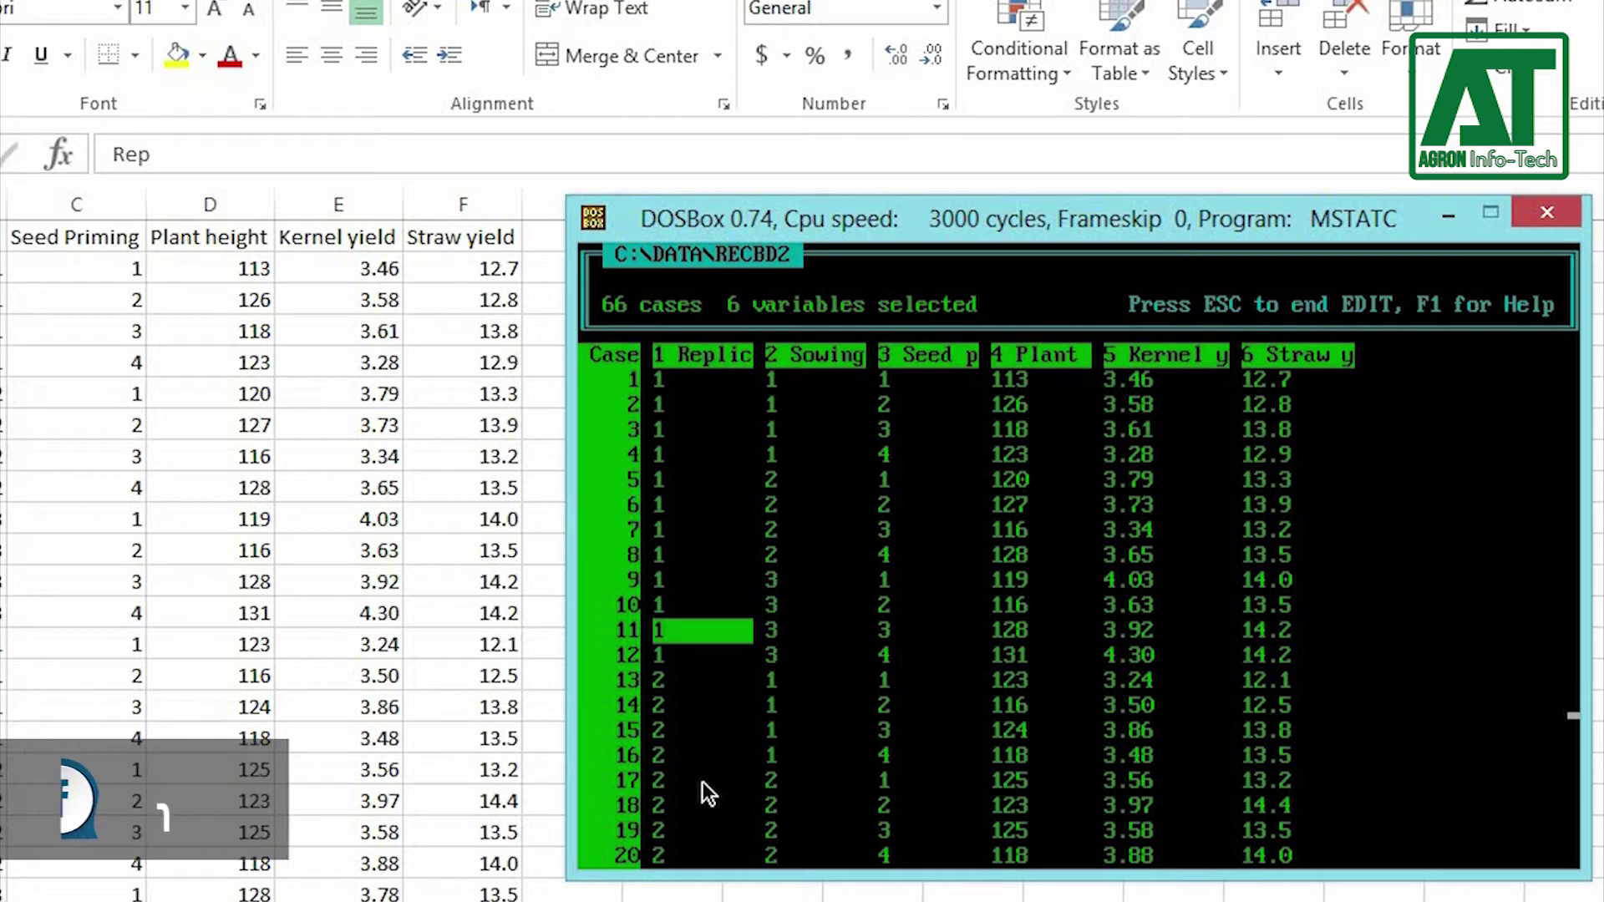
key("Down")
key("Down")
key("Down")
key("Down")
key("Down")
key("Down")
key("Down")
key("Down")
key("Down")
key("Down")
key("Down")
key("Down")
key("Down")
key("Down")
key("Down")
key("Down")
key("Down")
key("Down")
key("Down")
key("Down")
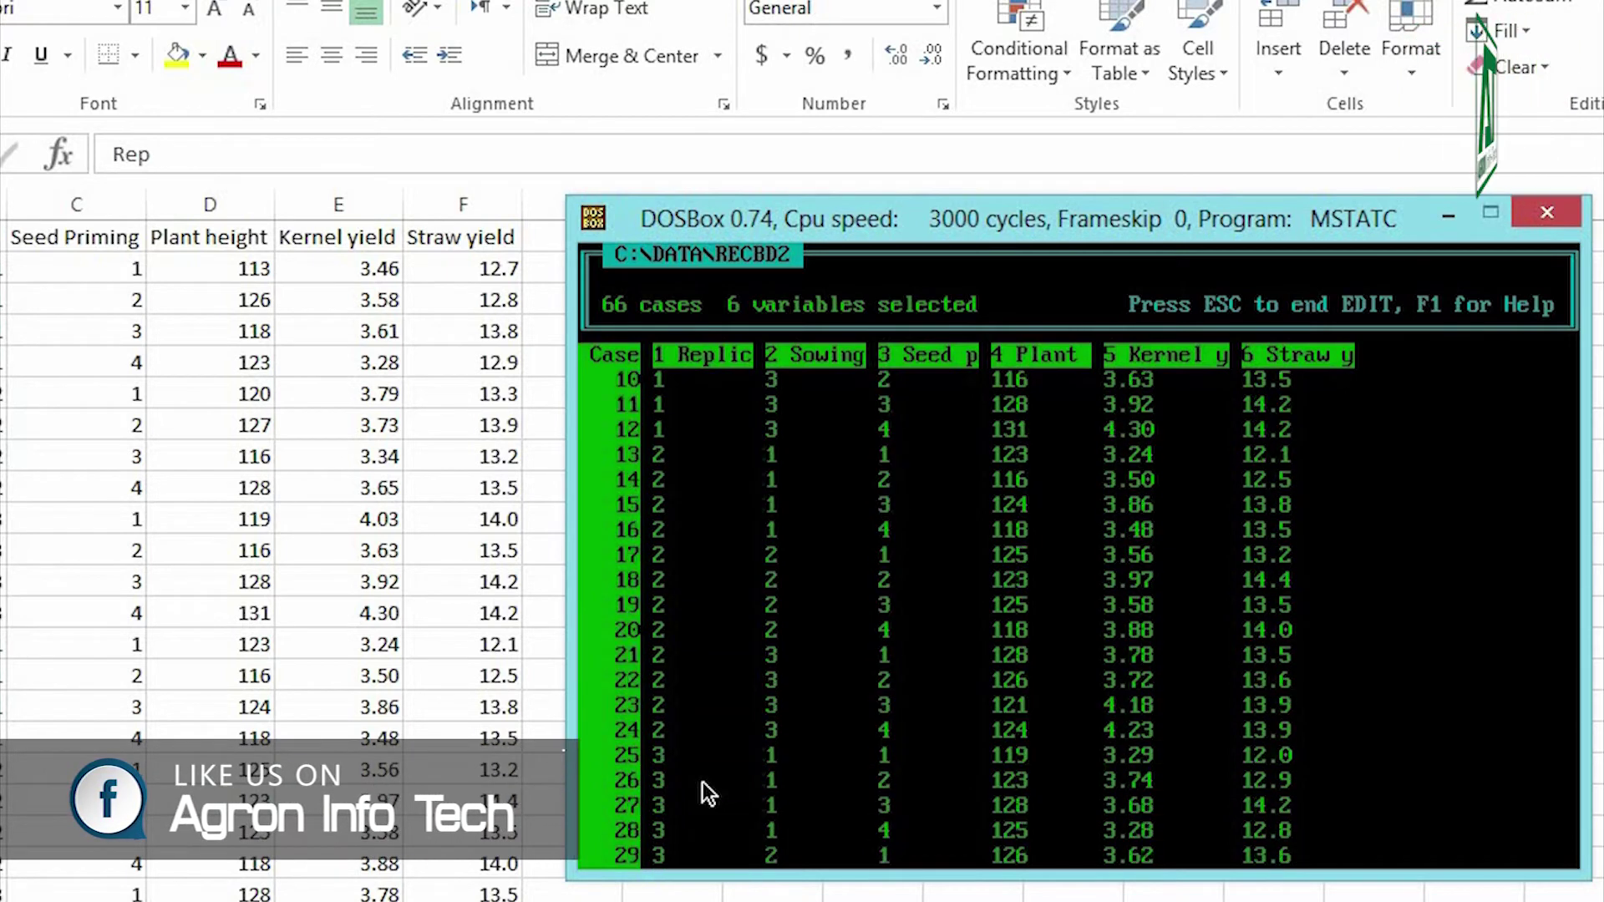
key("Up")
key("Up")
key("Up")
key("Up")
key("Up")
key("Up")
key("Up")
key("Up")
key("Up")
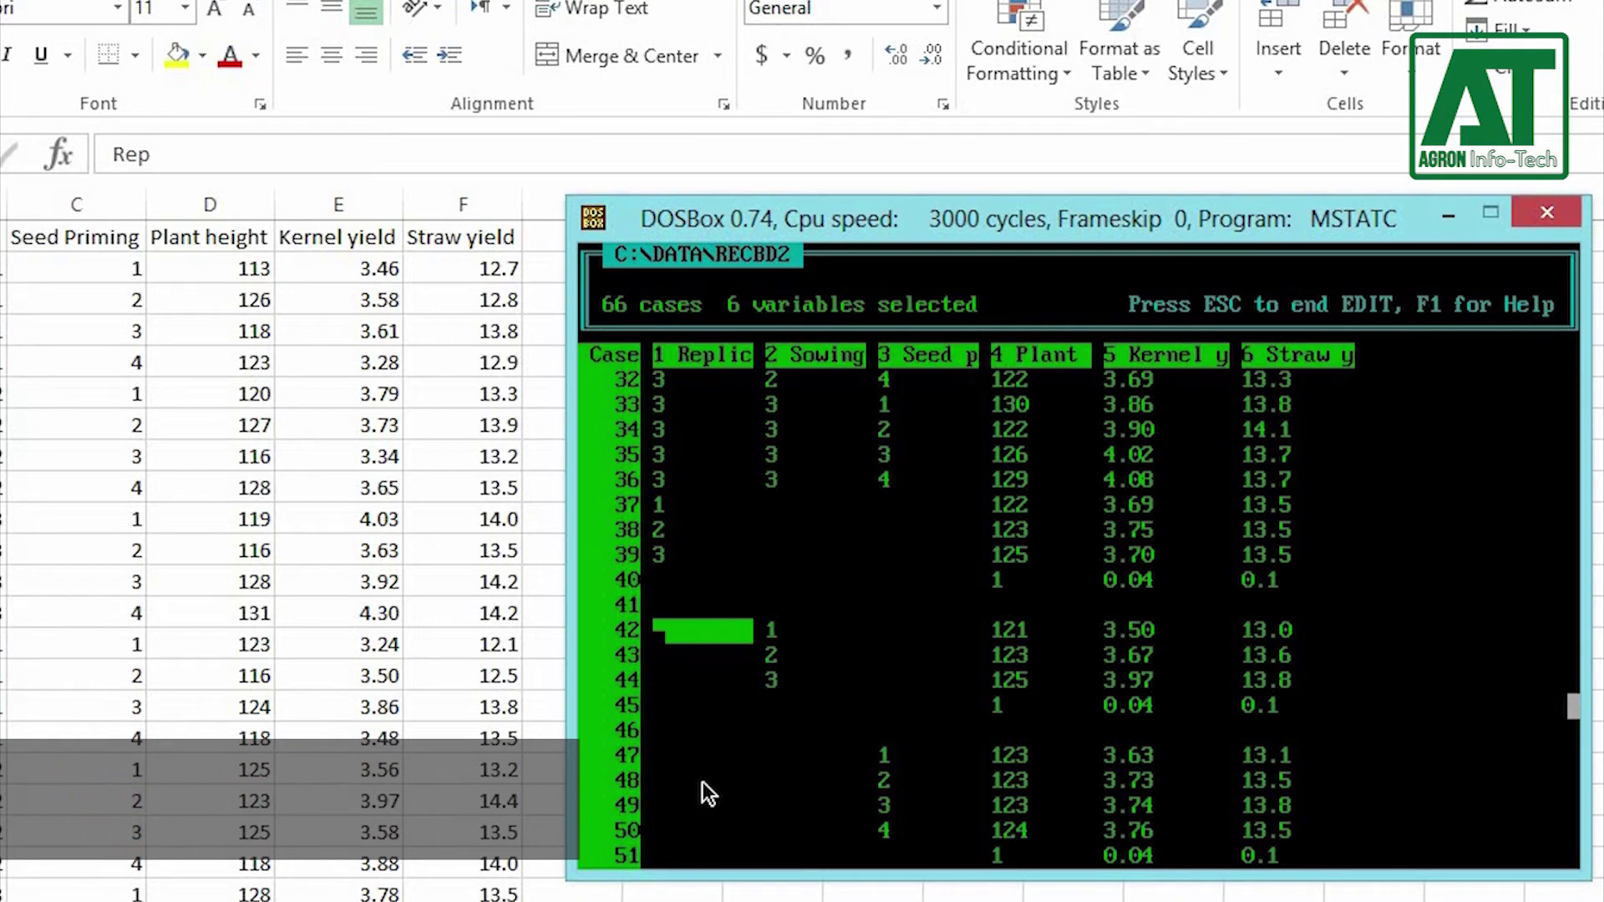
Switch to Notepad, place its window beside the case list, and note 42 A 3 12
key("alt+Tab")
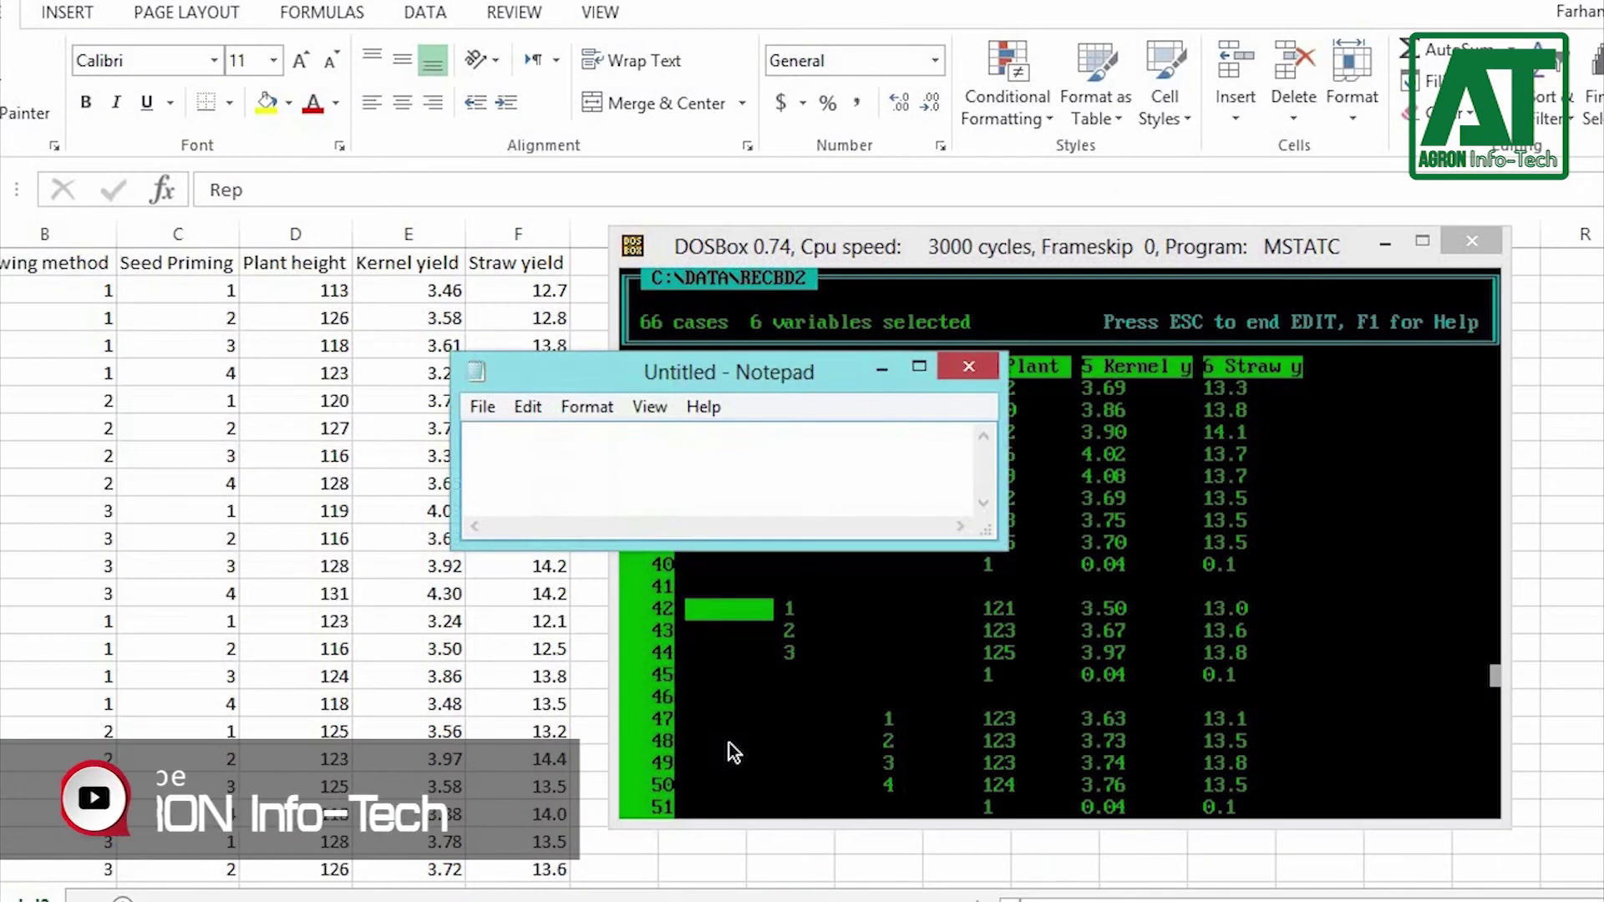
left_click_drag(631, 365, 238, 187)
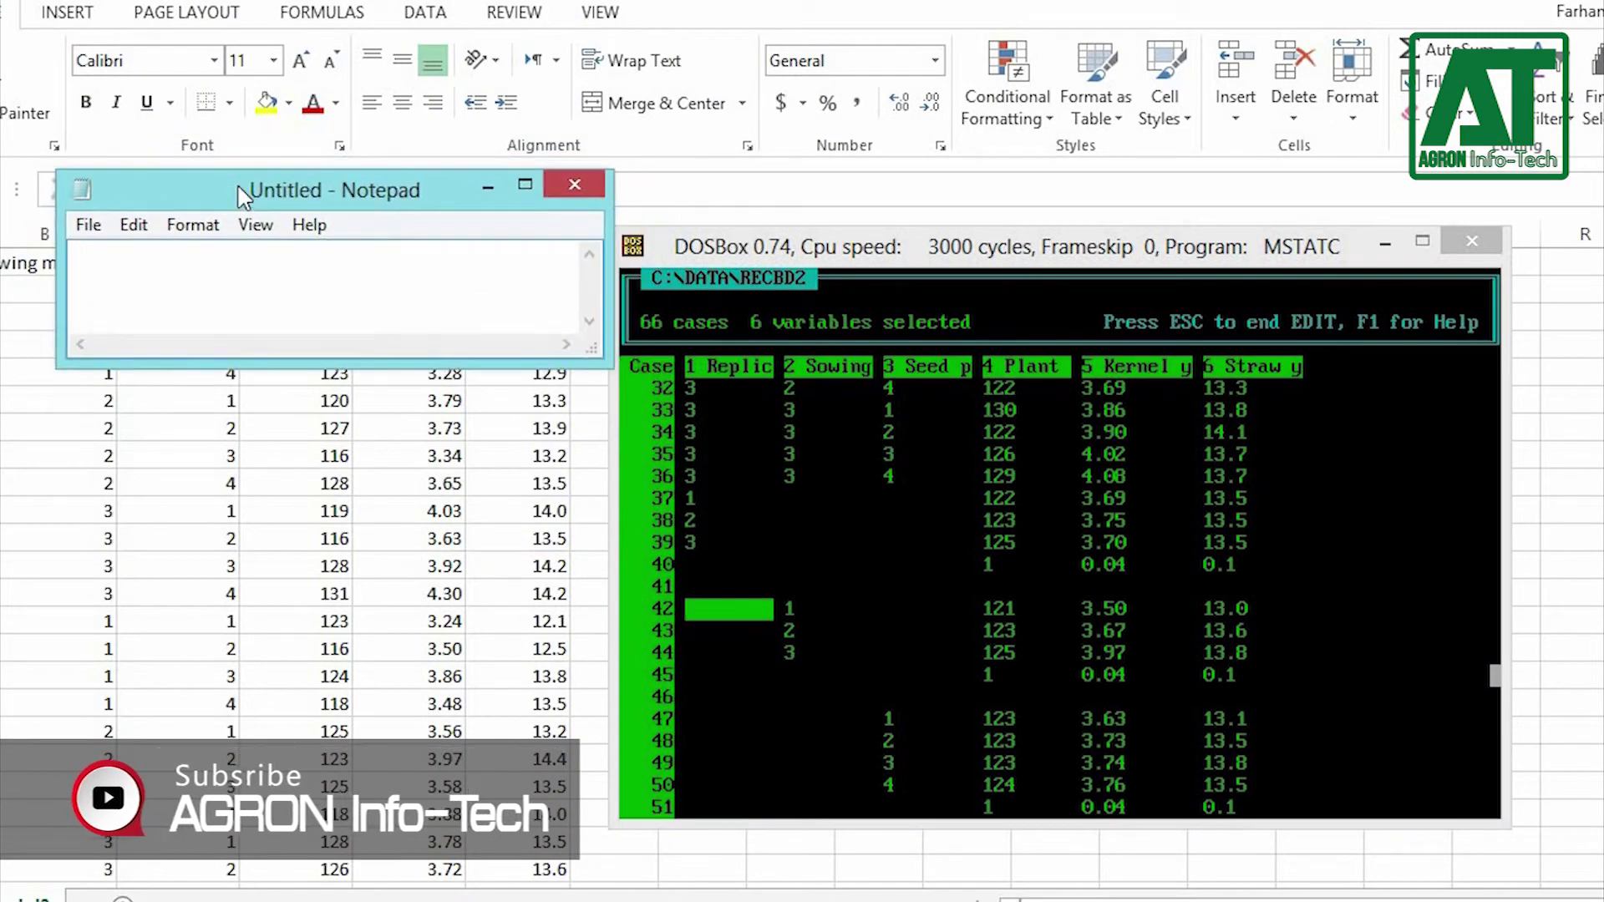
type("42 A")
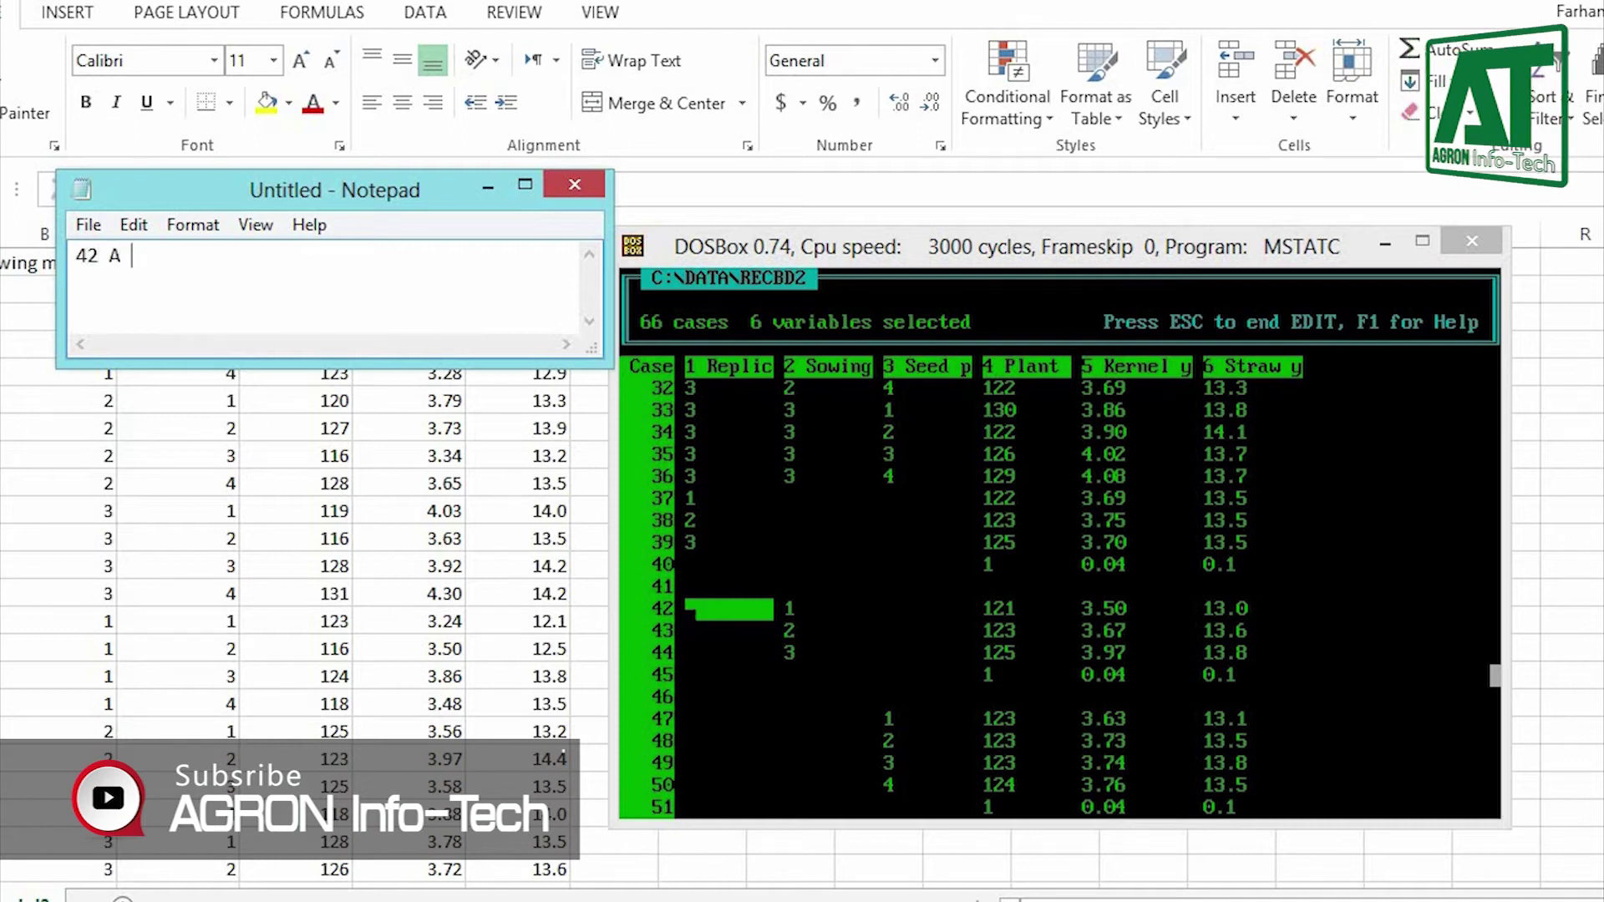
type(" 3")
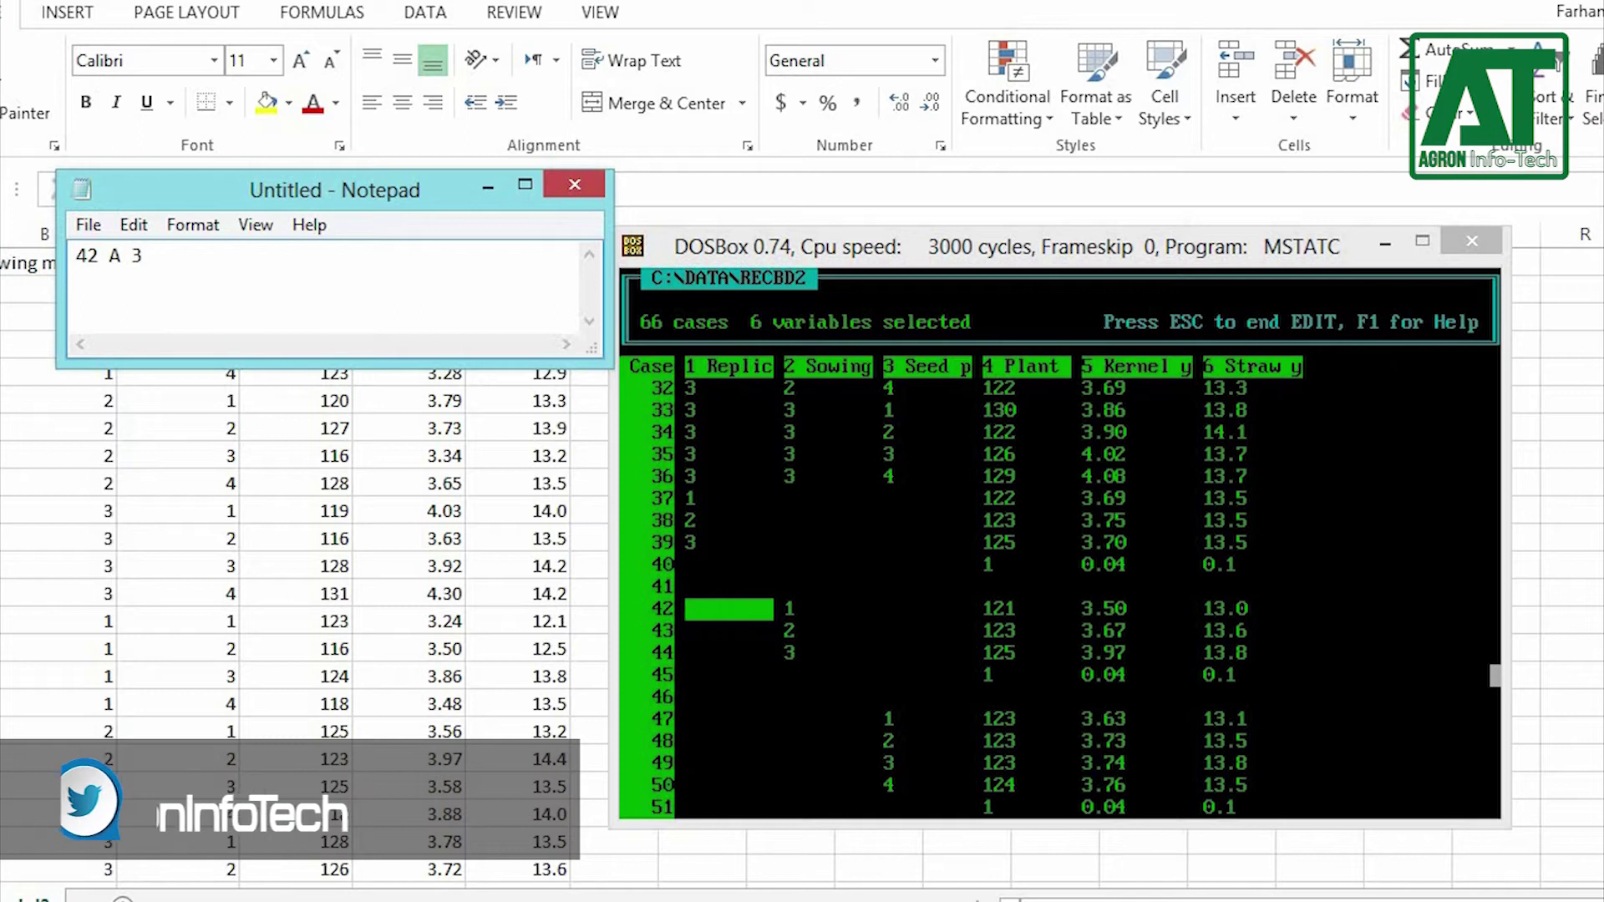
type(" 12")
Insert a heading line above the note with the tab-separated labels Case#, Factor, Levels and observations
key("ctrl+Home")
key("Return")
key("Up")
type("Case #")
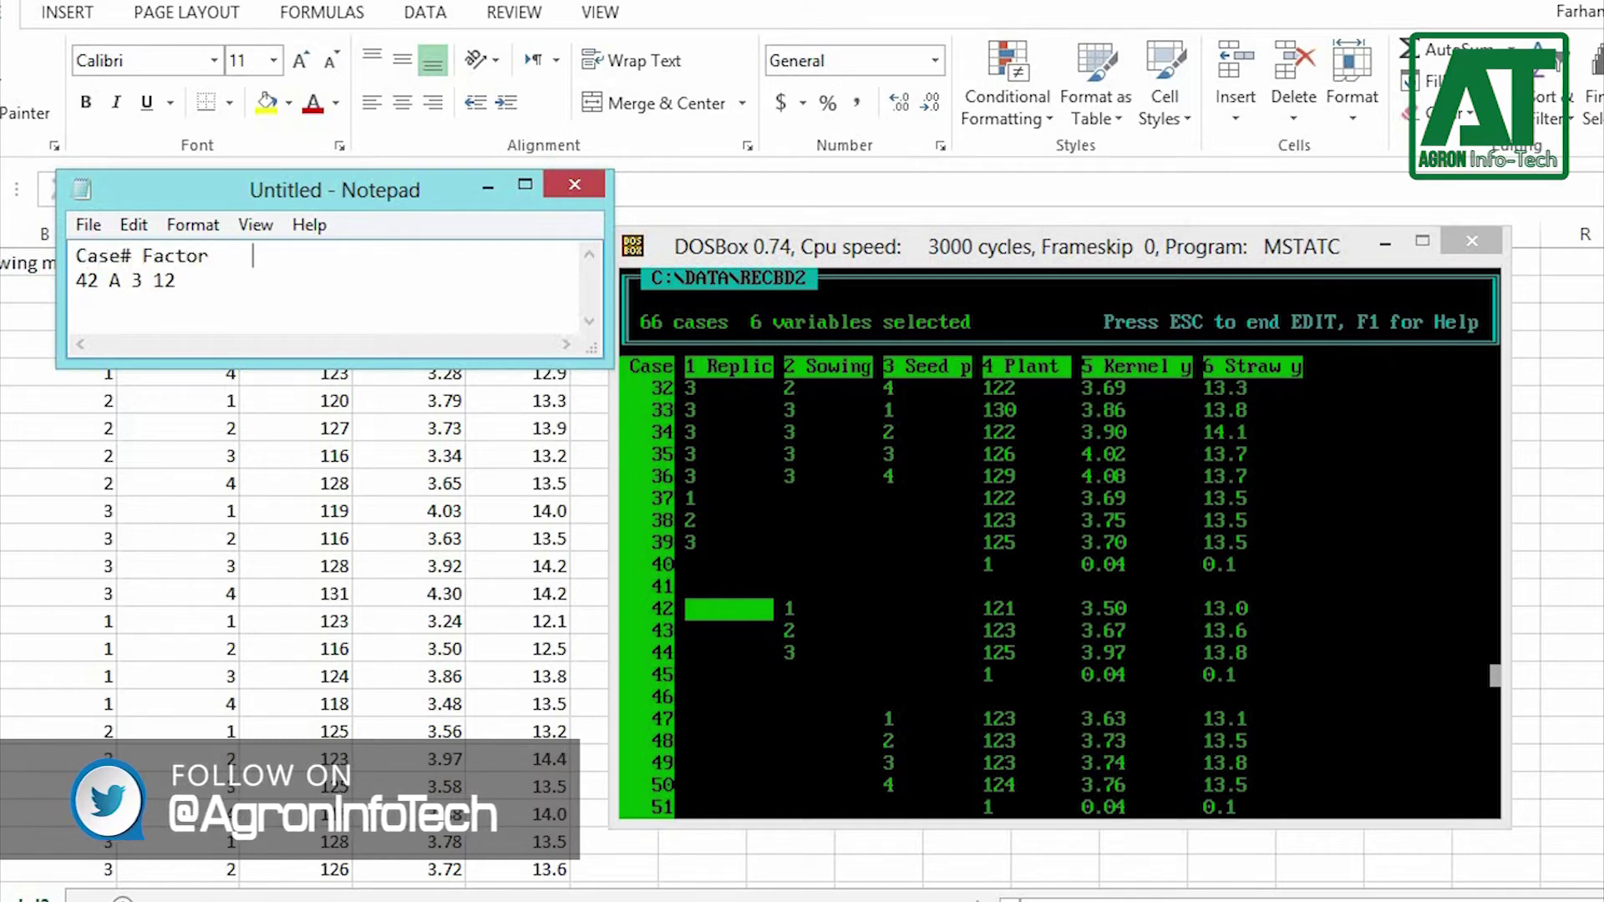
left_click(131, 260)
key("Delete")
key("Tab")
key("End")
type("No. of")
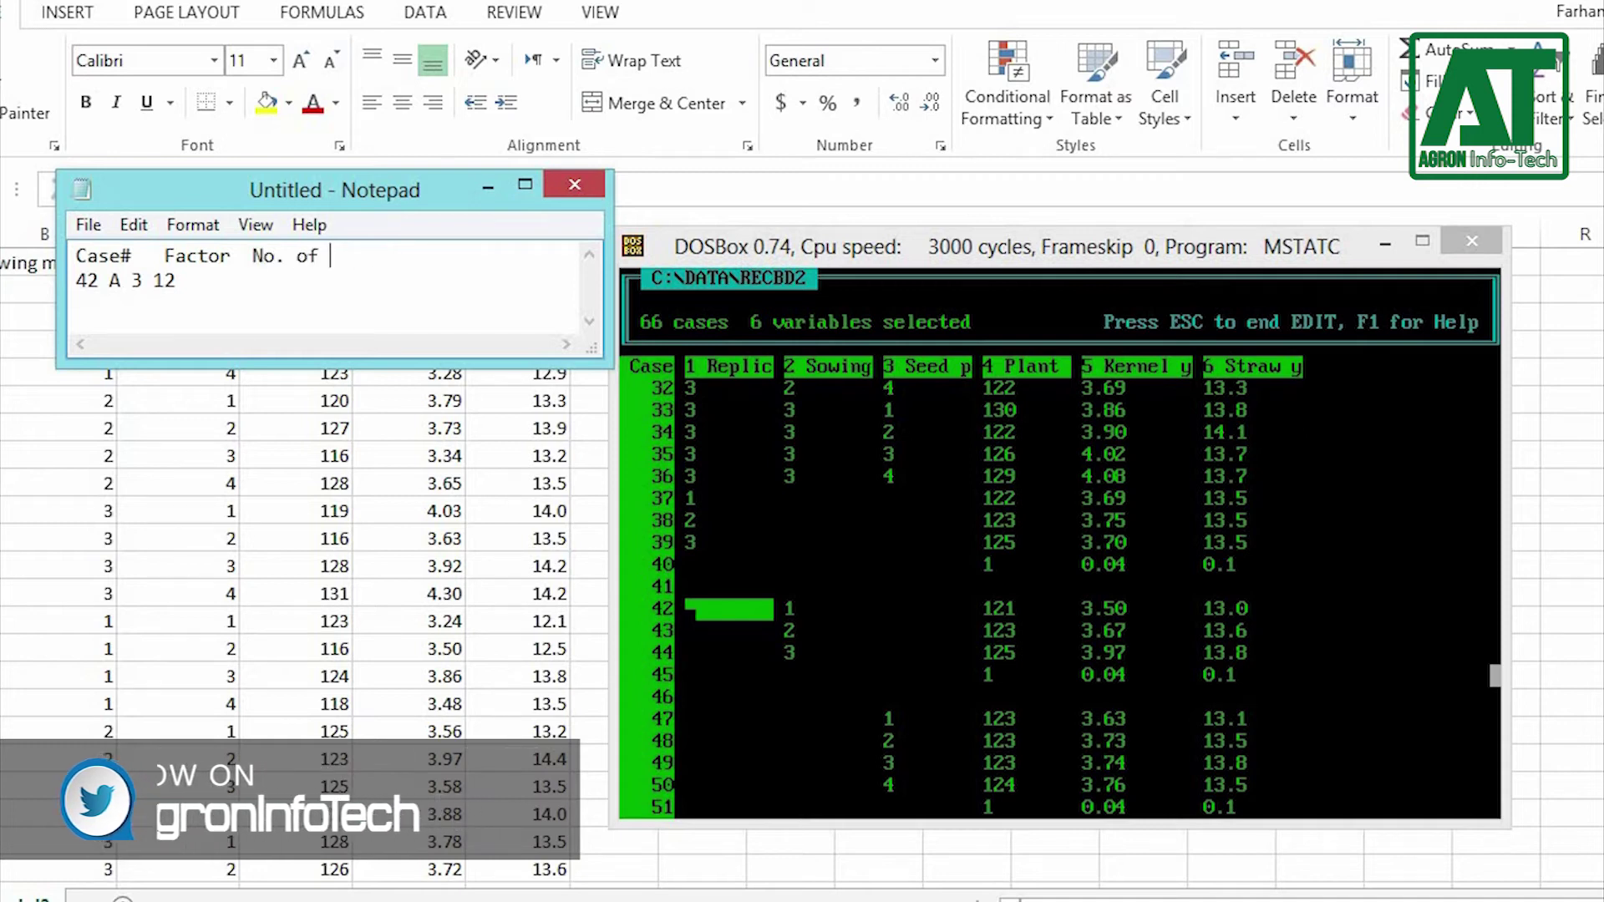
key("BackSpace")
key("BackSpace")
key("BackSpace")
key("BackSpace")
key("BackSpace")
key("BackSpace")
key("BackSpace")
type("Levels\tobservations")
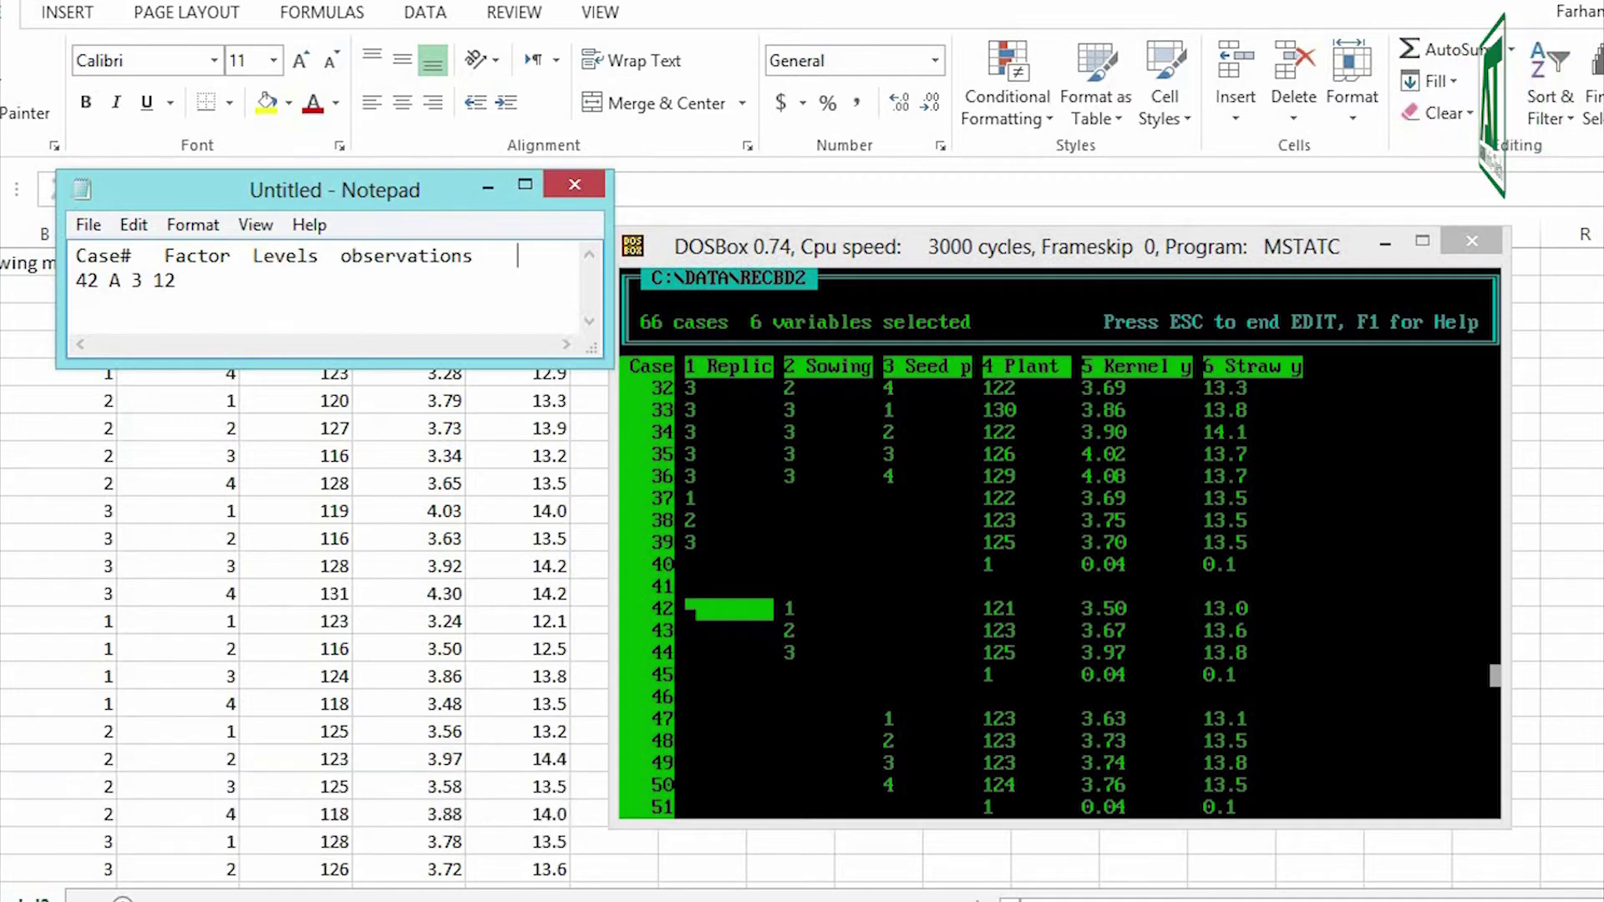
Separate the values 42, A, 3 and 12 with tabs so they align under the headings
left_click(99, 281)
key("Delete")
key("Tab")
key("Right")
key("Delete")
key("Tab")
key("Right")
key("Delete")
key("Tab")
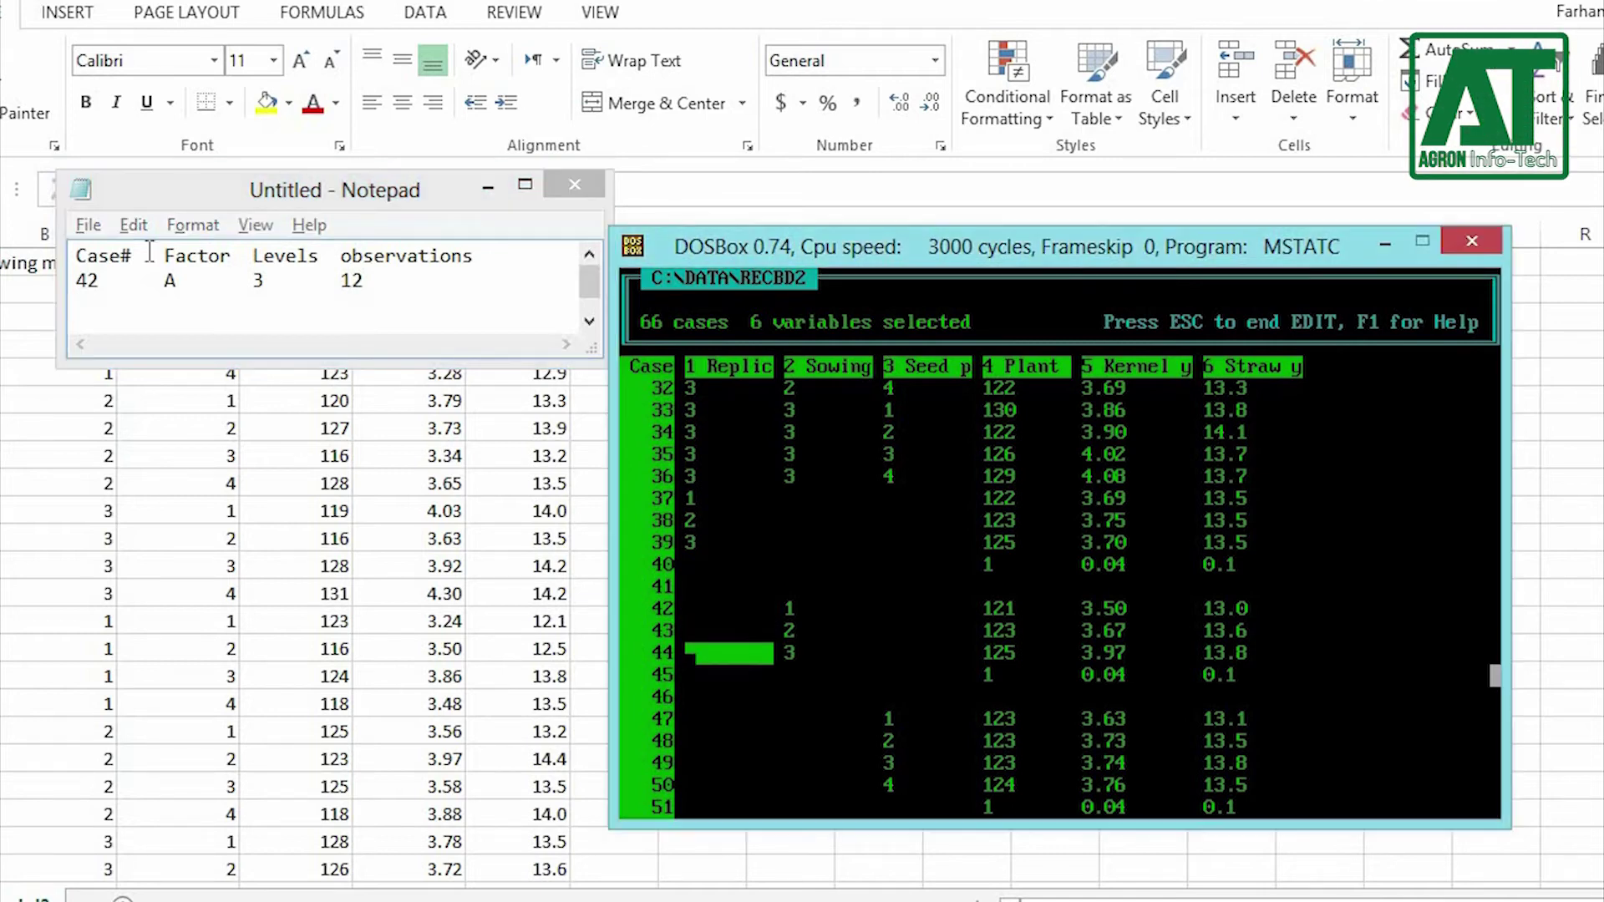
Add the line 47, B, 4, 9 for Factor B and make the Notepad window taller
key("Return")
type("47")
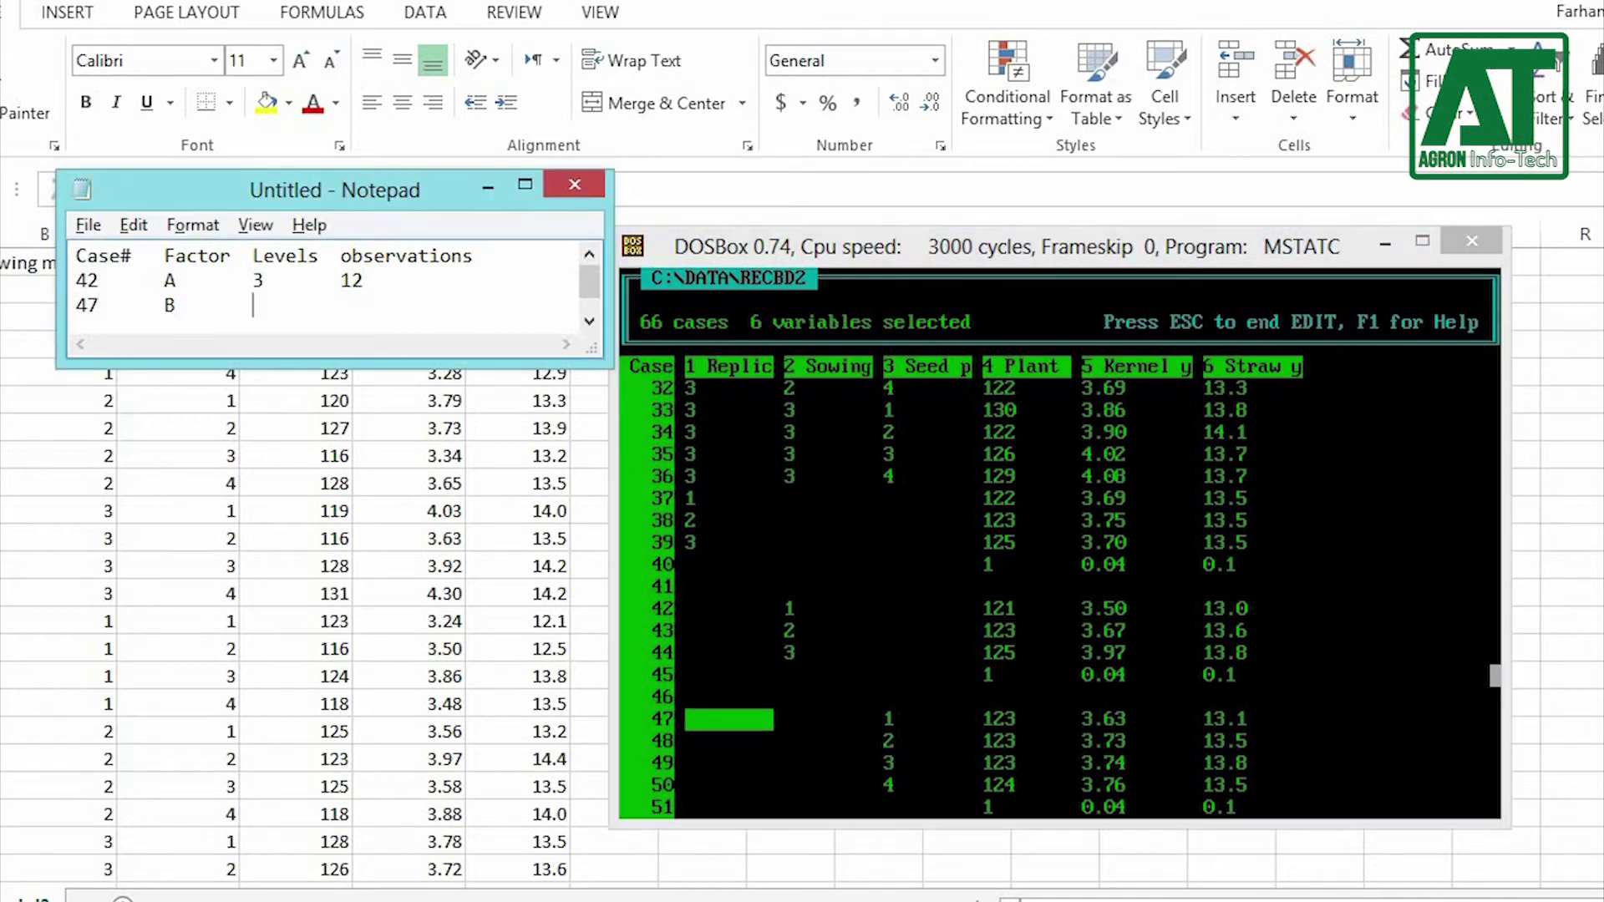
type("\tB\t4\t9")
key("Return")
key("Return")
left_click_drag(442, 355, 443, 455)
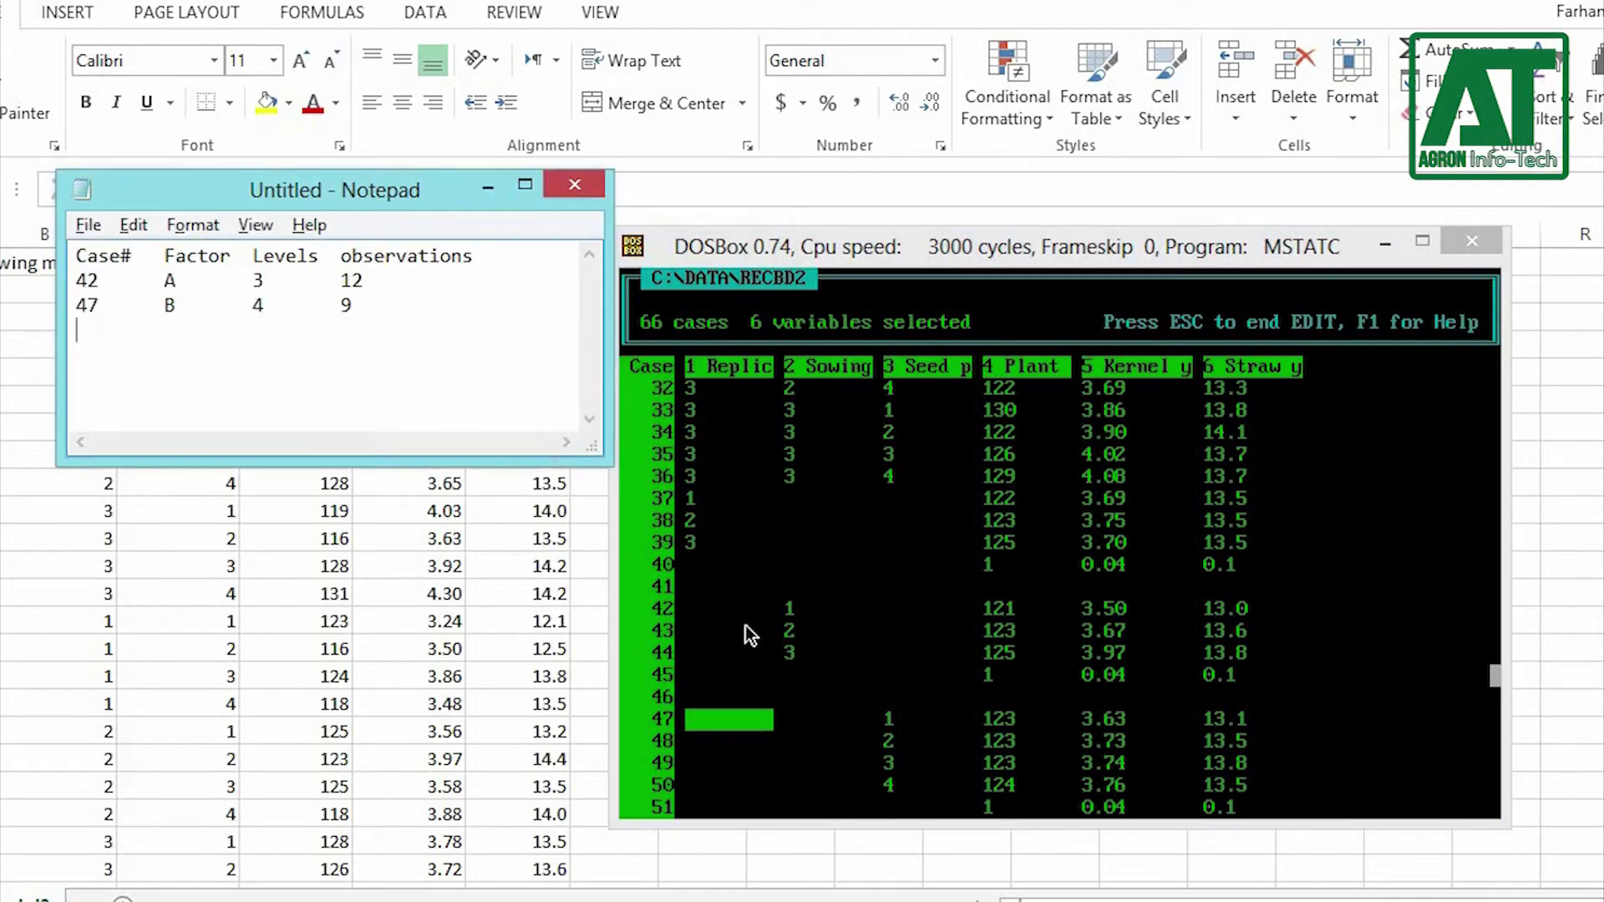
Find the first case of the stored interaction means and add the line 53, AB, 12, 3 to the notes
left_click(643, 544)
key("Down")
key("Down")
key("Down")
key("Down")
key("Down")
key("Down")
key("alt+Tab")
type("53\tAB\t12\t3")
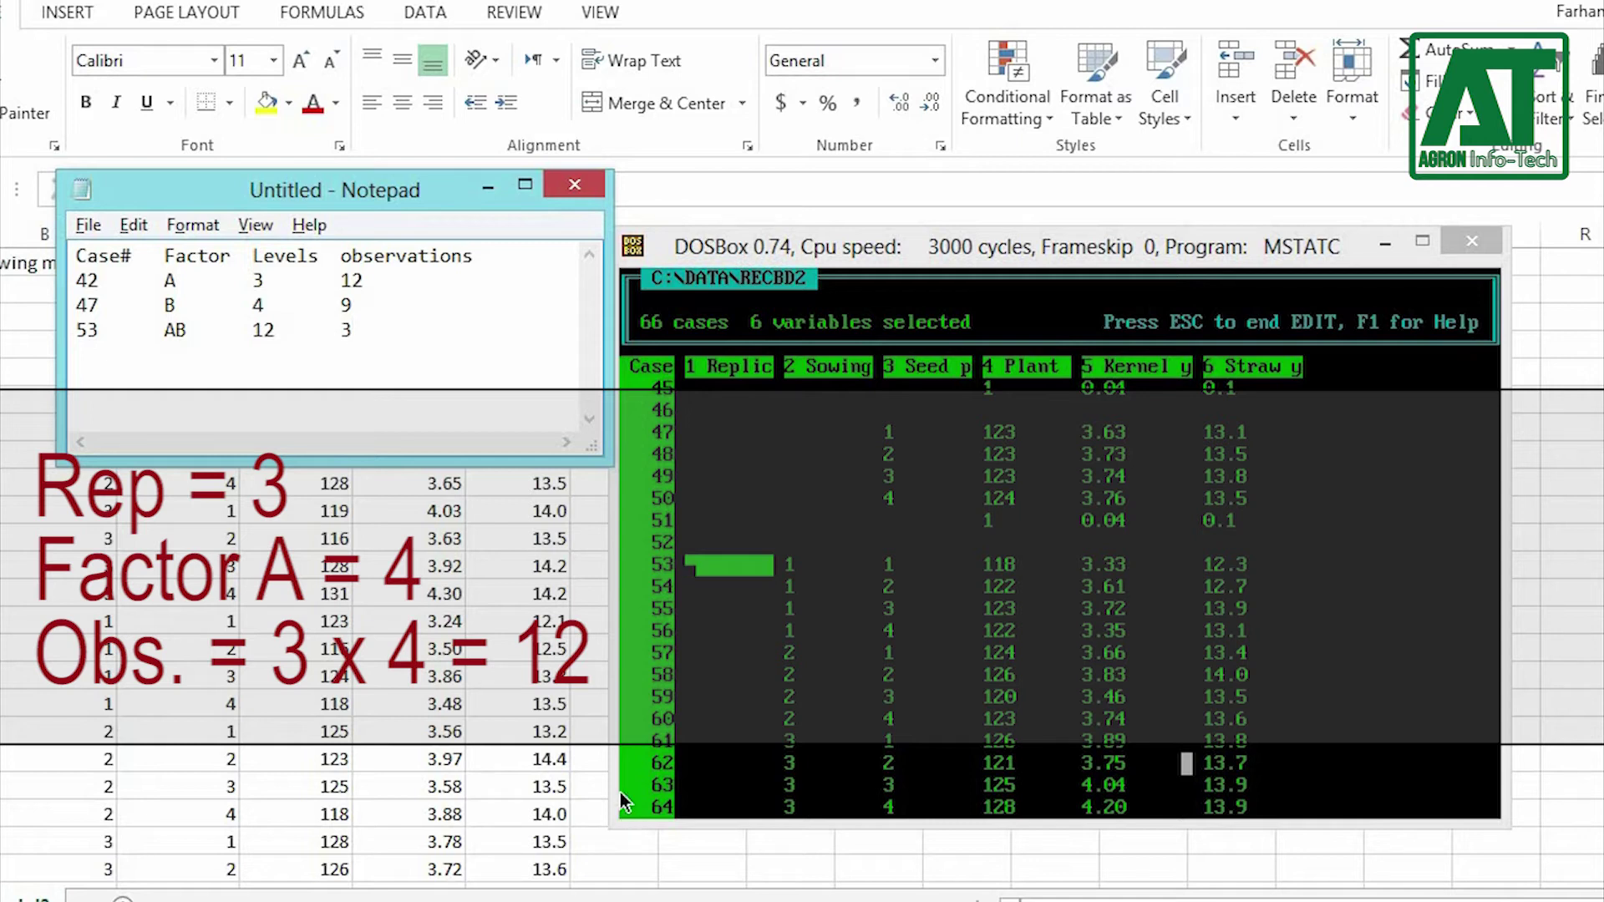
Quit the SEDIT data editor and start the RANGE mean separation program on RECBD2
left_click(934, 622)
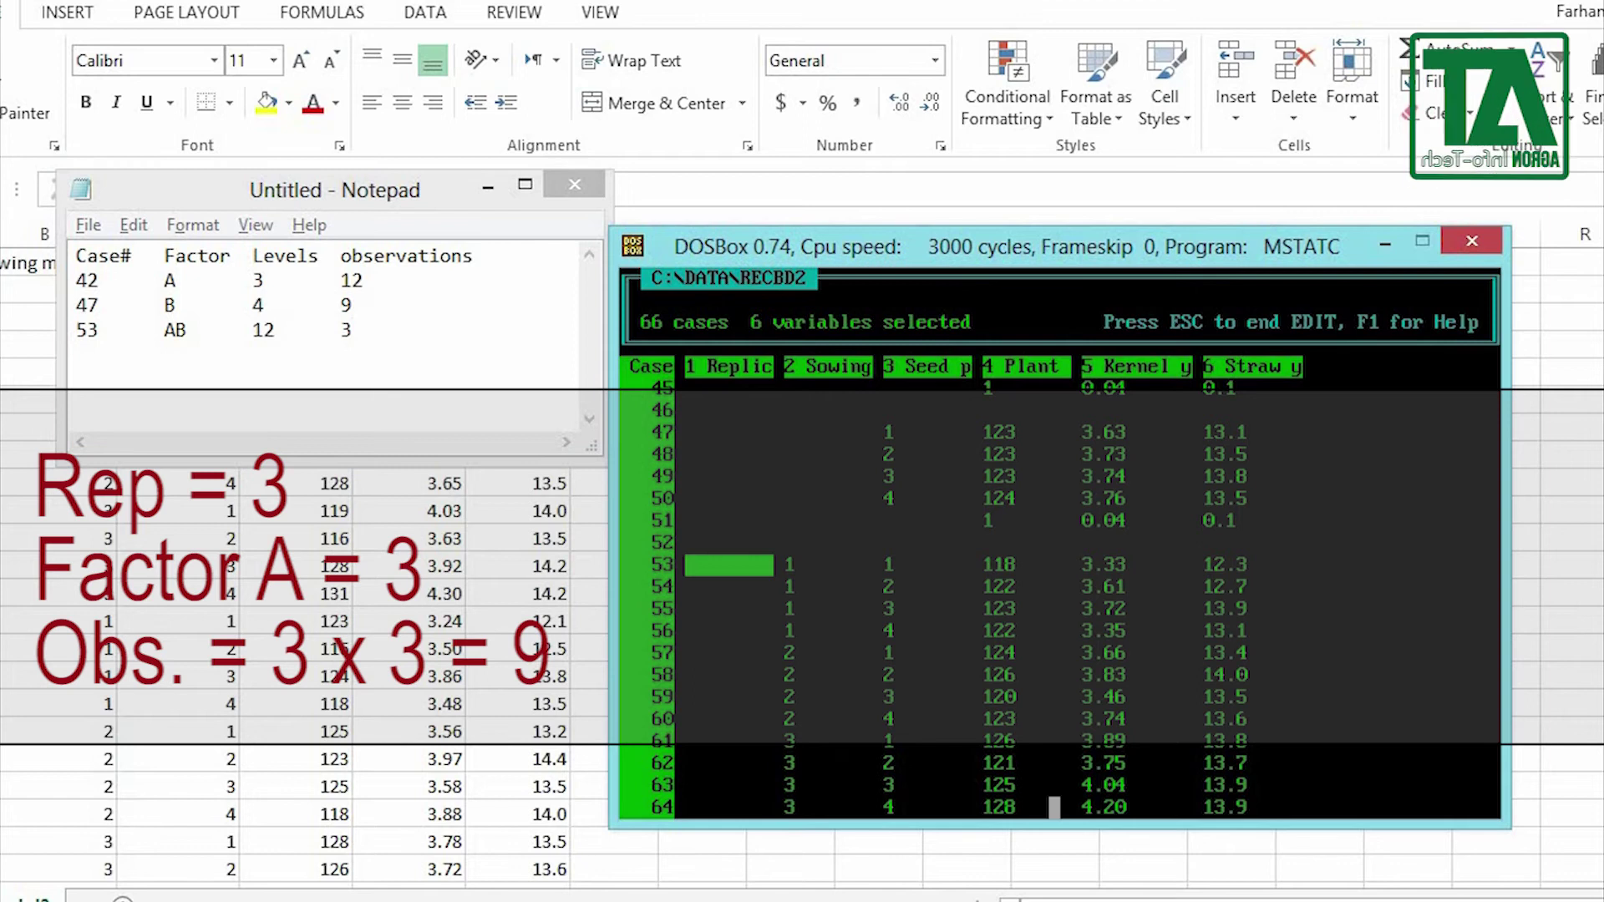
key("Escape")
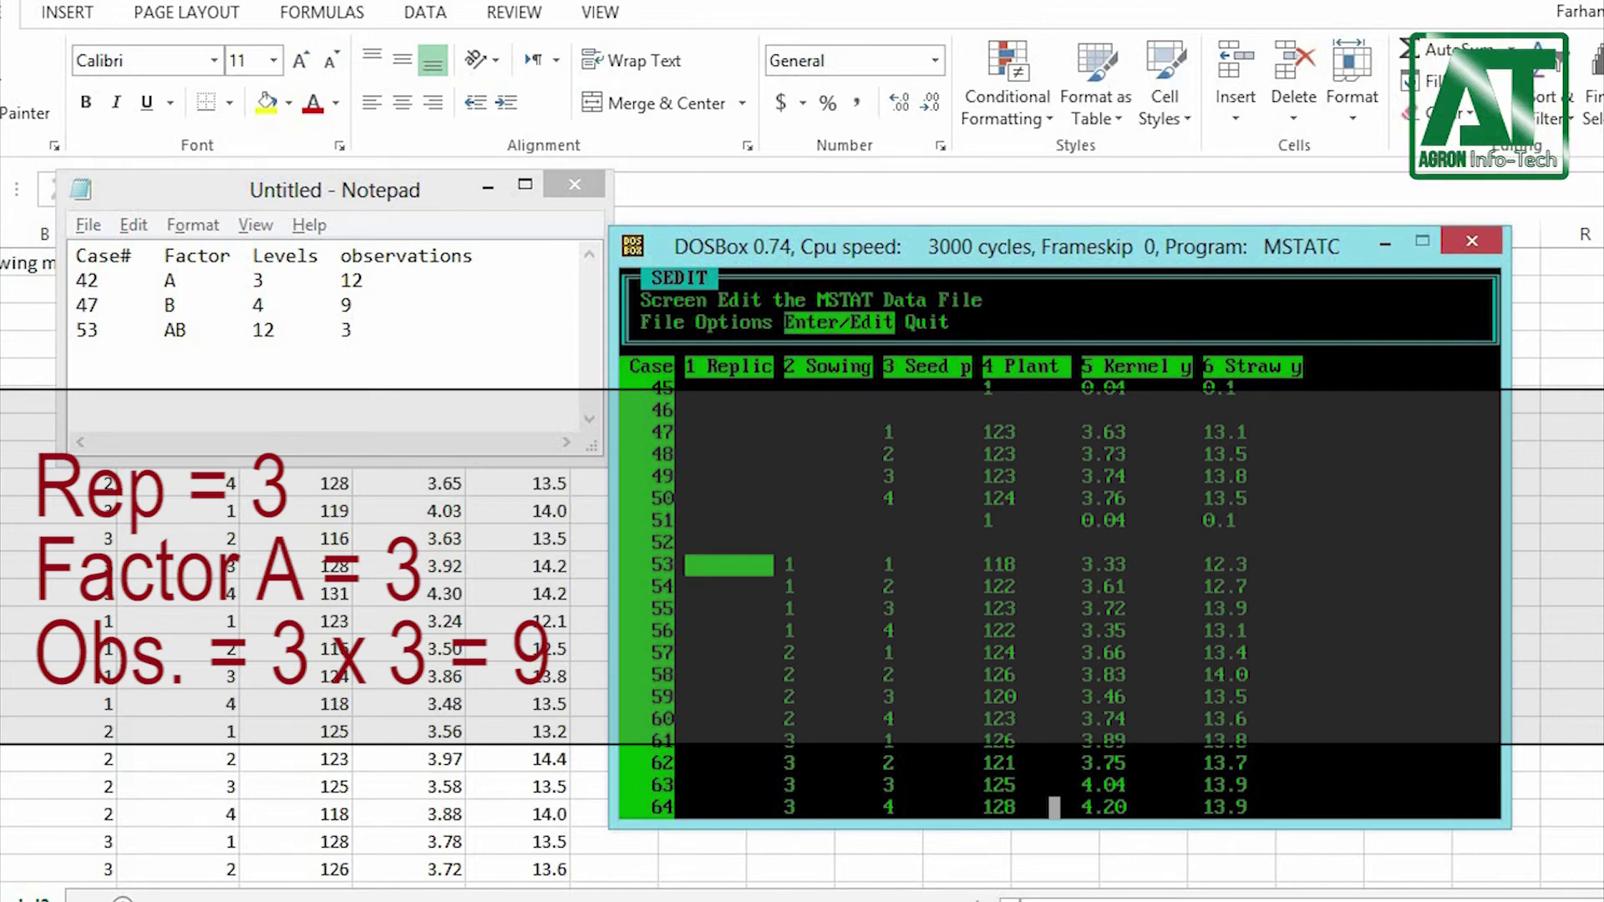
key("q")
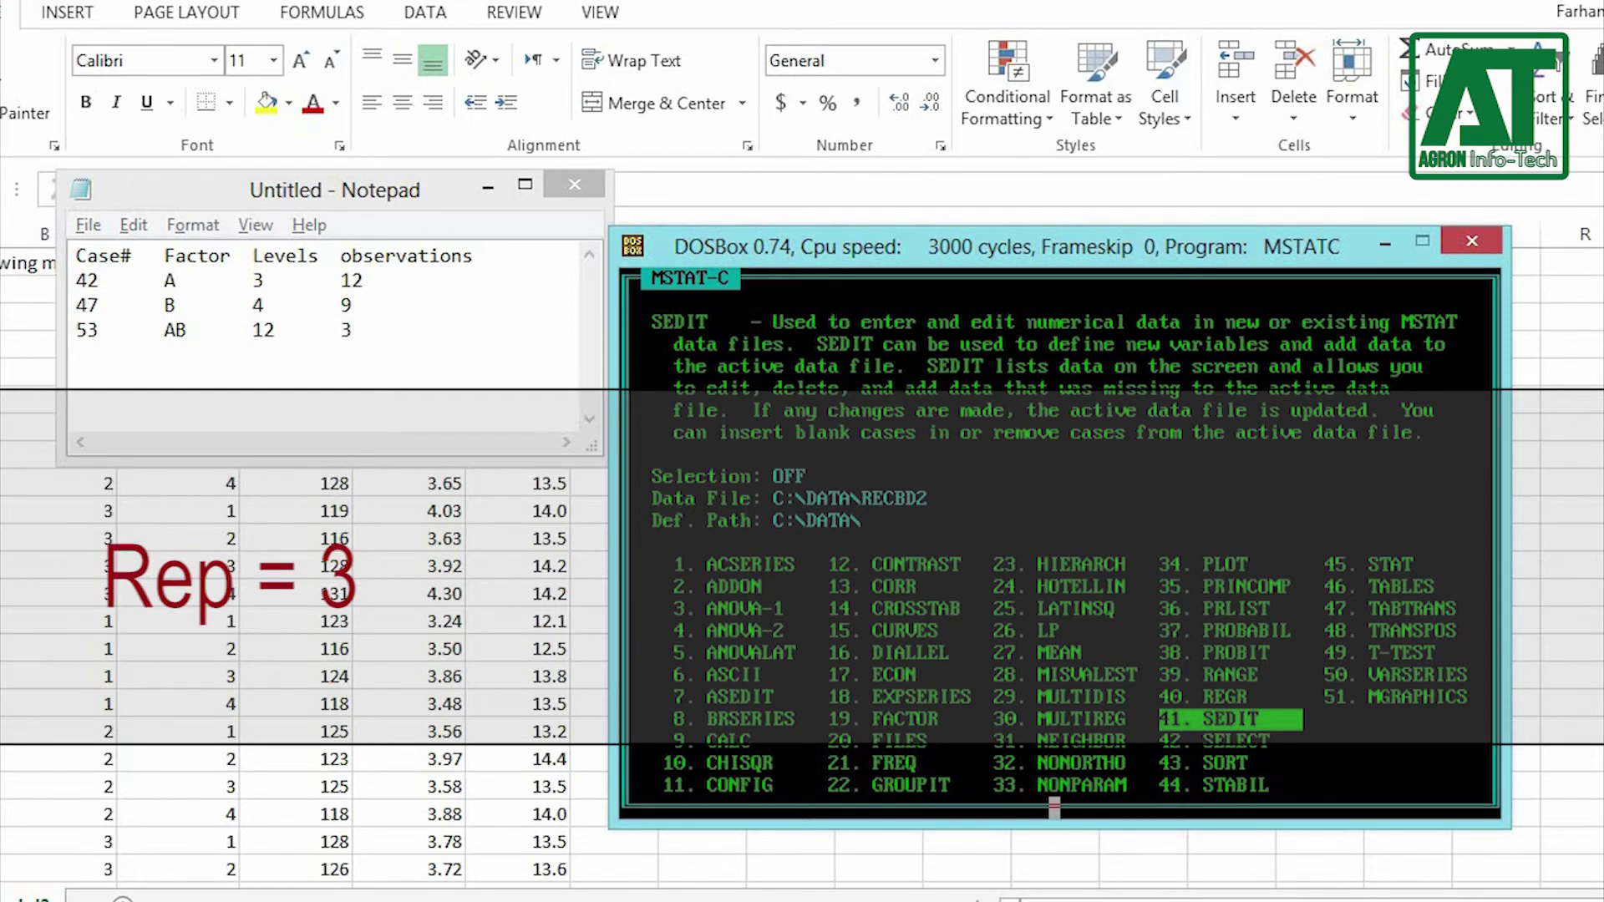
key("3")
key("9")
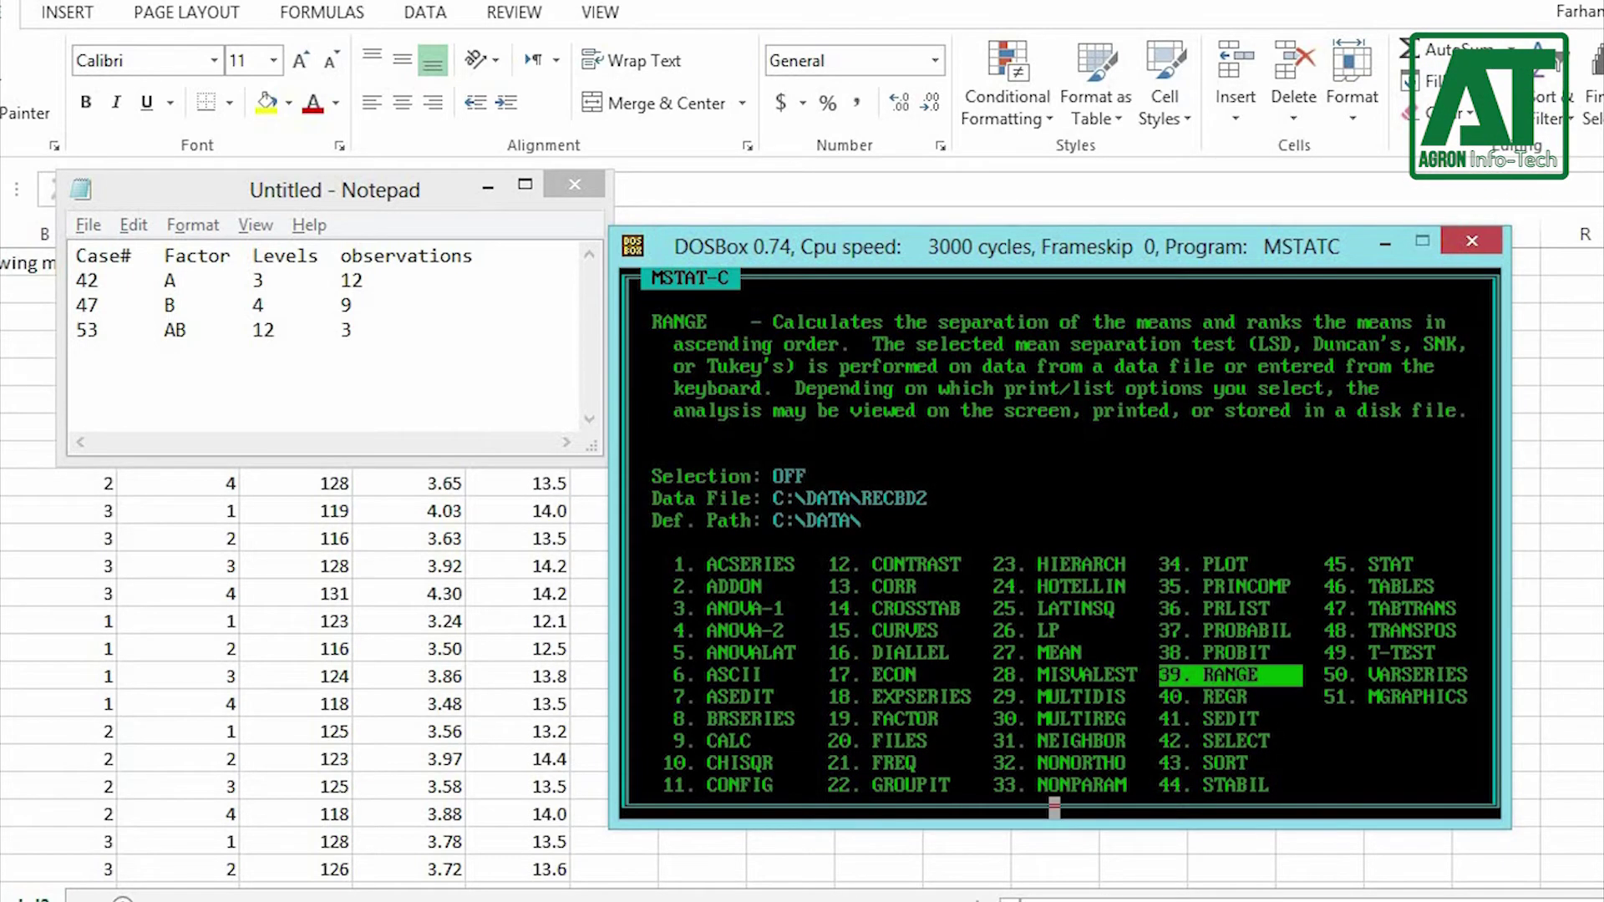
key("Return")
key("Return")
Set the mean separation test to lsd and accept Disk as the source of means
key("space")
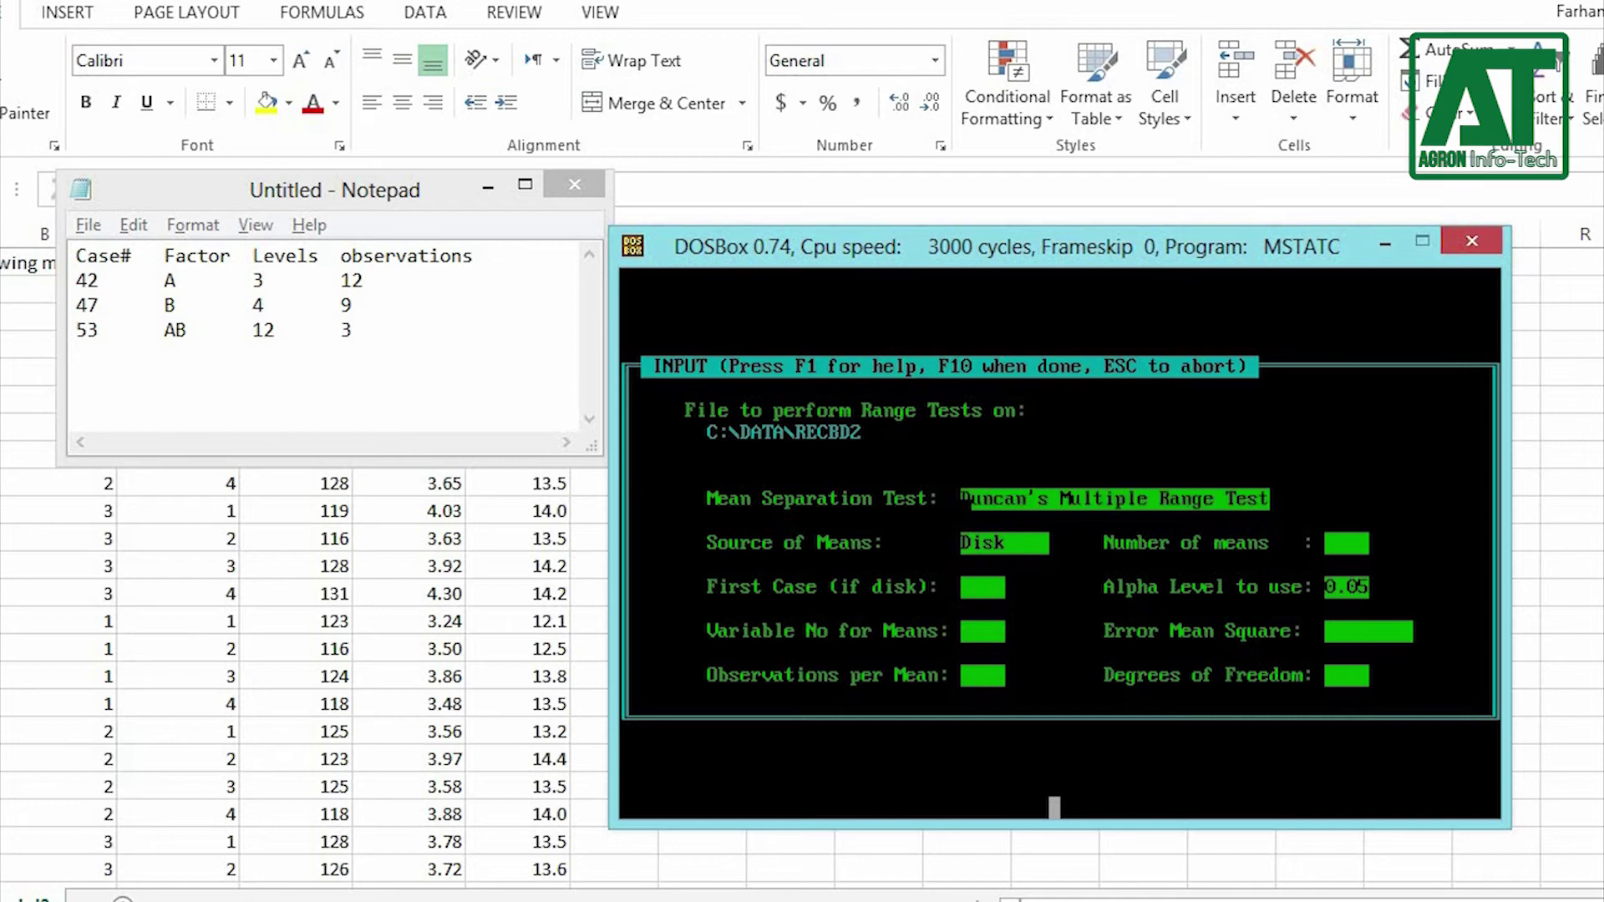
key("space")
key("space")
key("space")
key("space")
key("space")
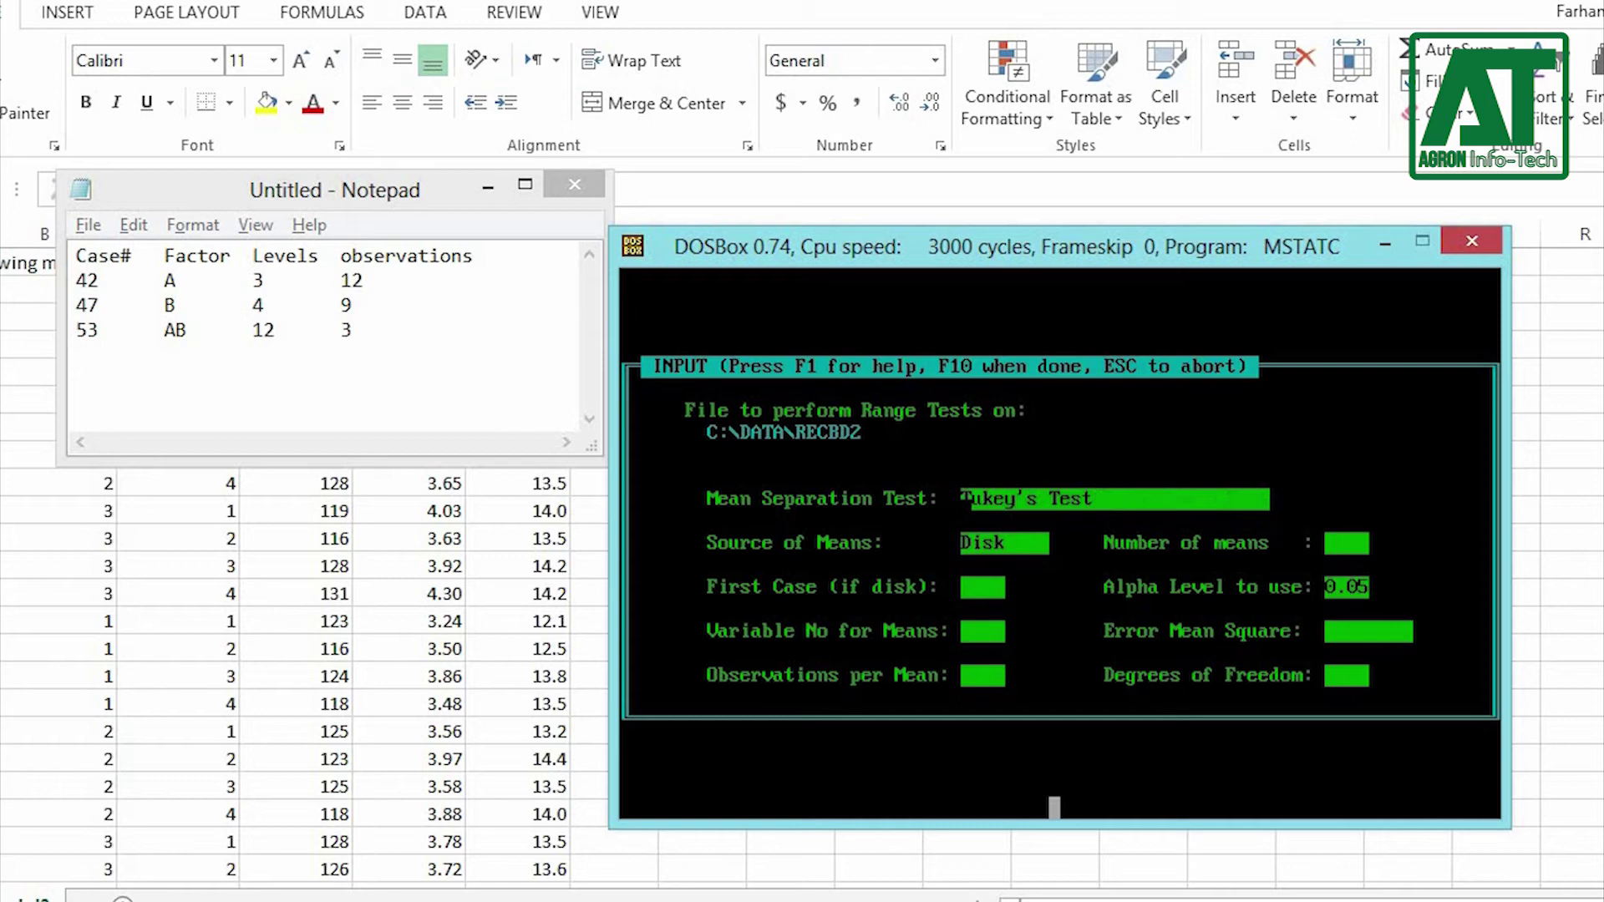
key("space")
key("space")
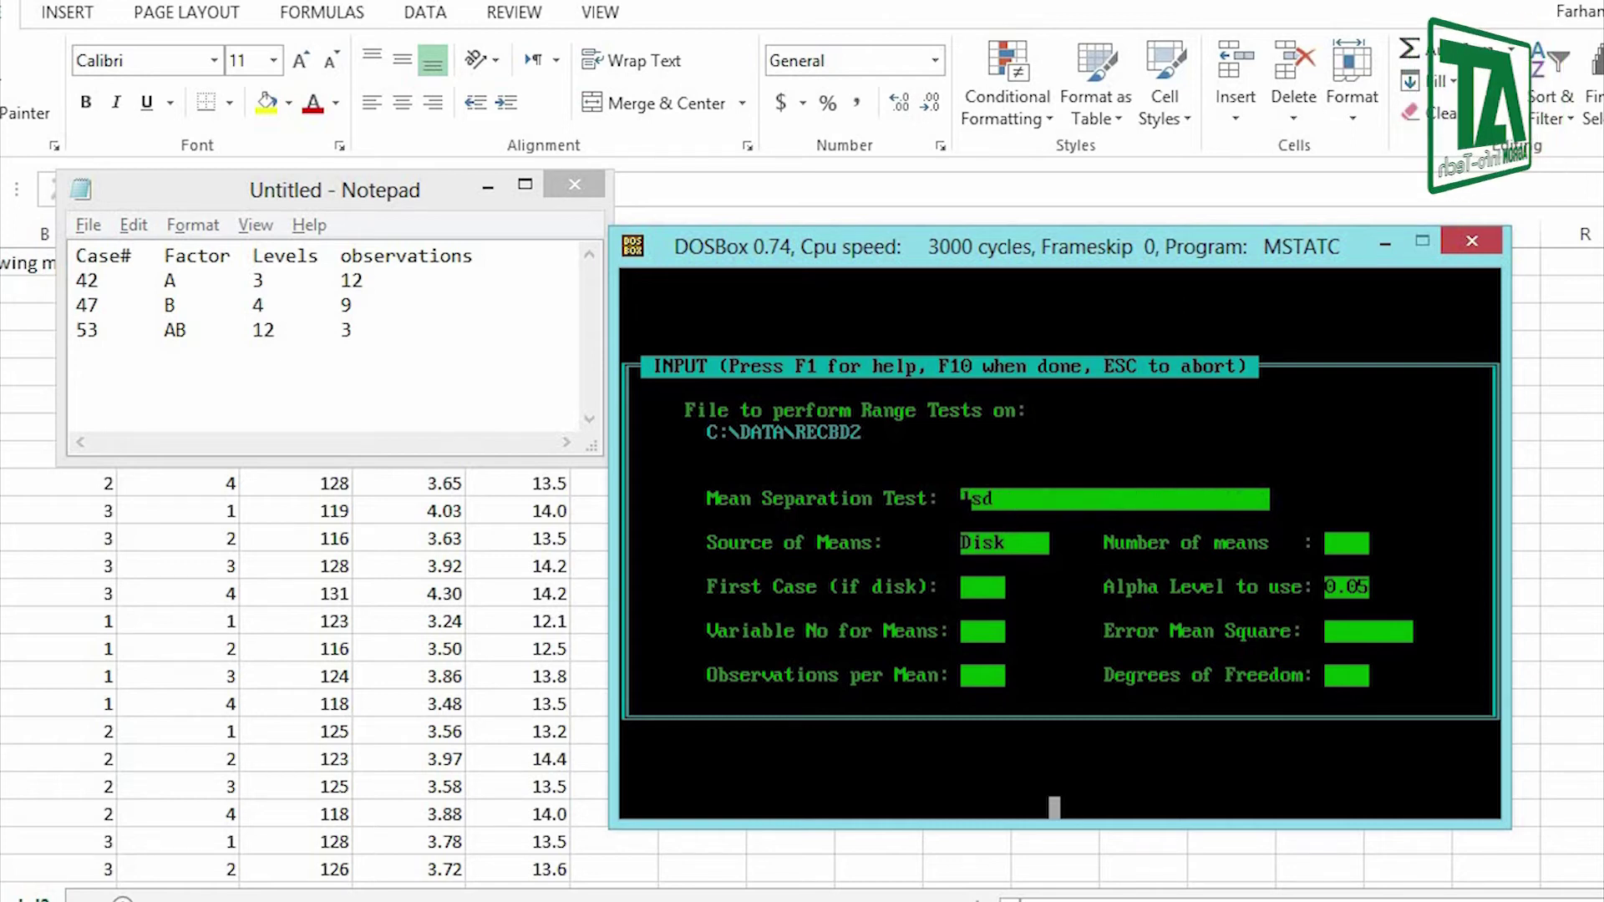
key("Return")
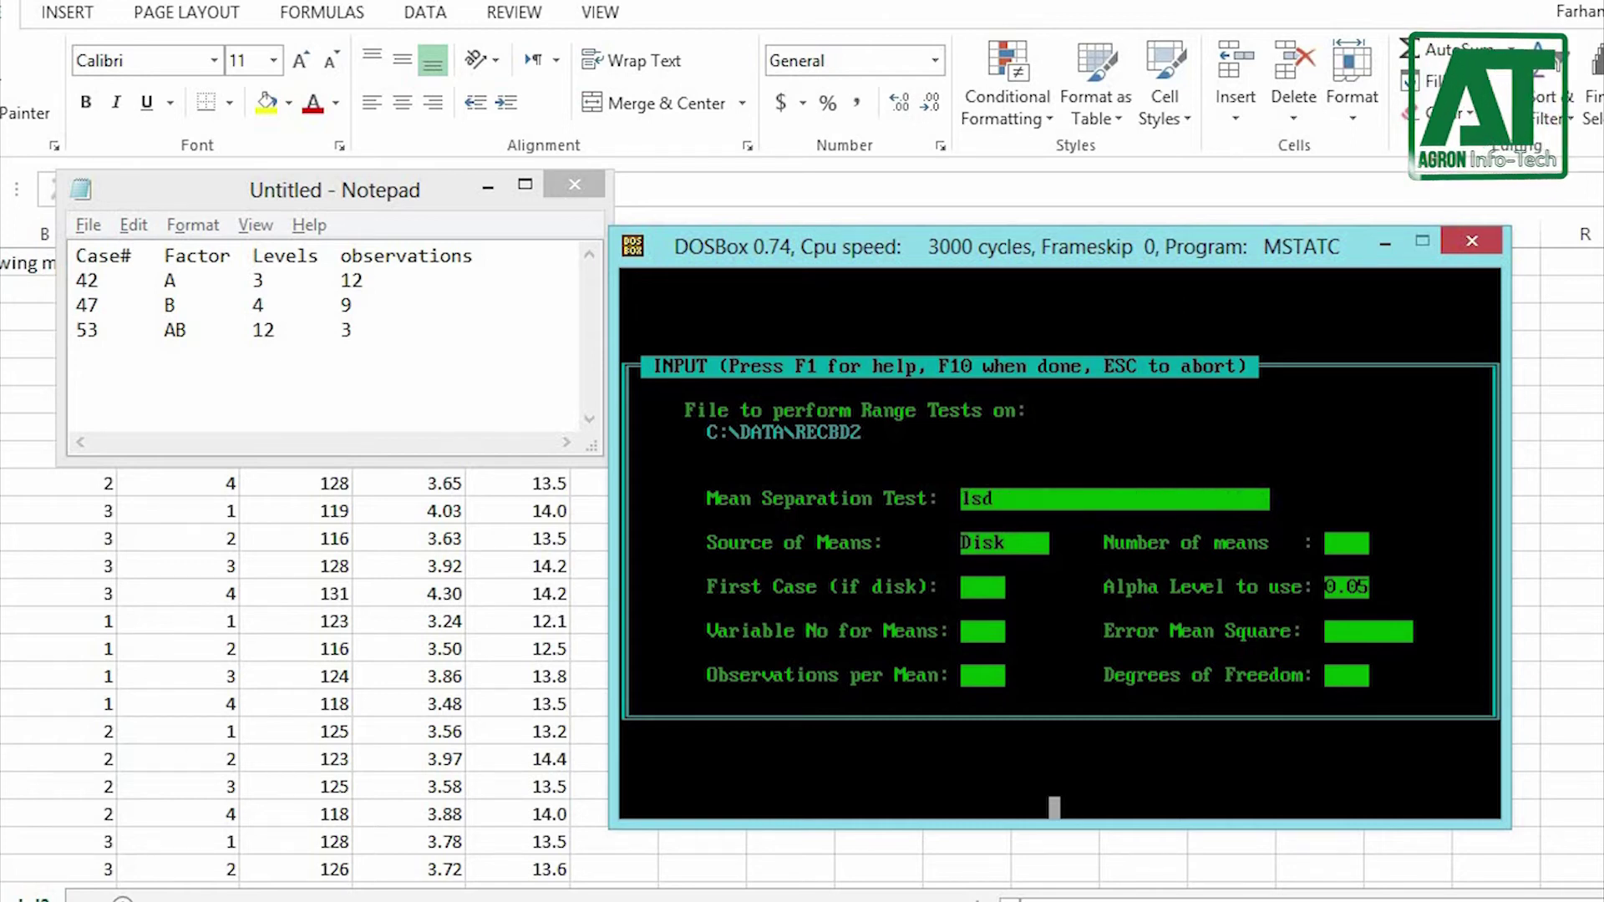
key("Return")
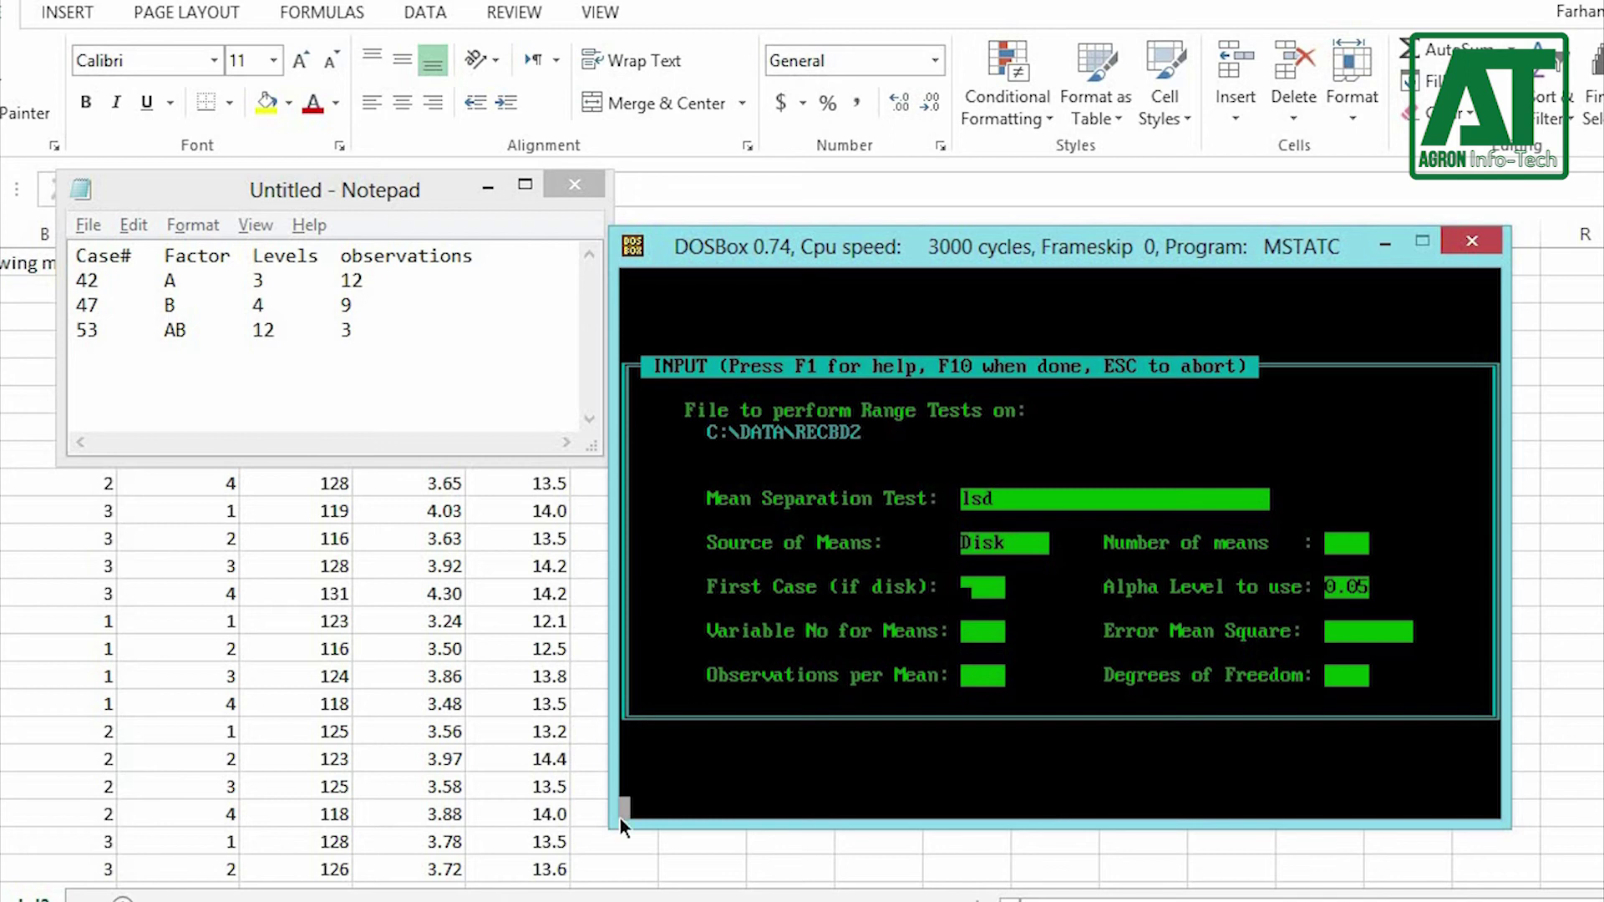
Switch to File Explorer and open the ANOVA Word document from the MSTATC DATA folder
key("alt+Tab")
key("alt+Tab")
key("alt+Tab")
key("alt+Tab")
double_click(315, 114)
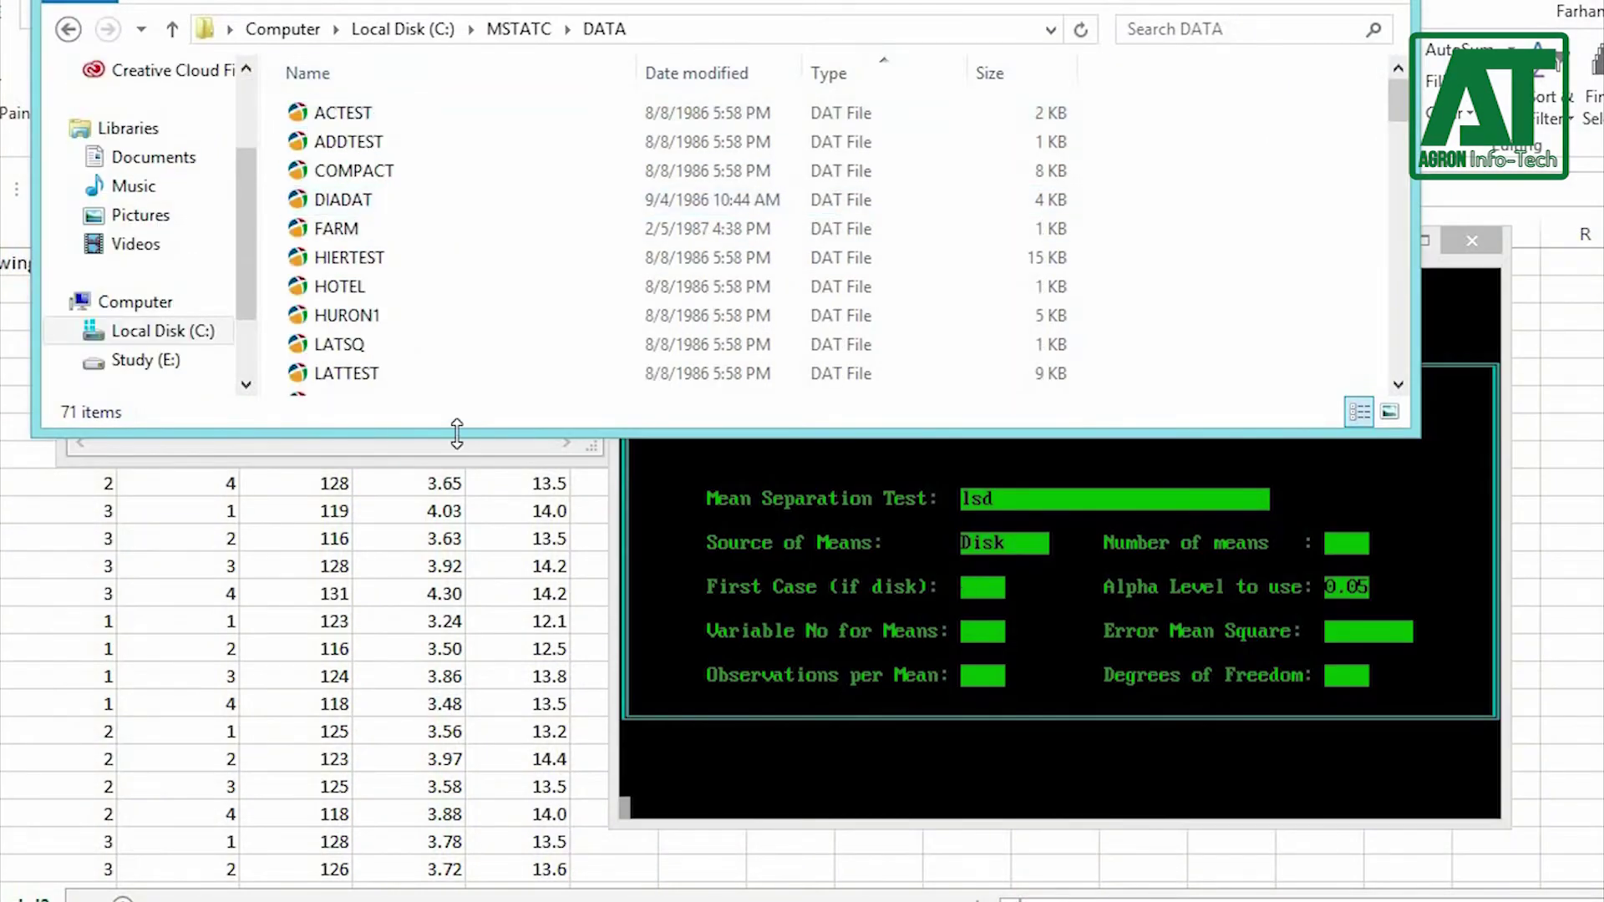
scroll(482, 290, "down", 15)
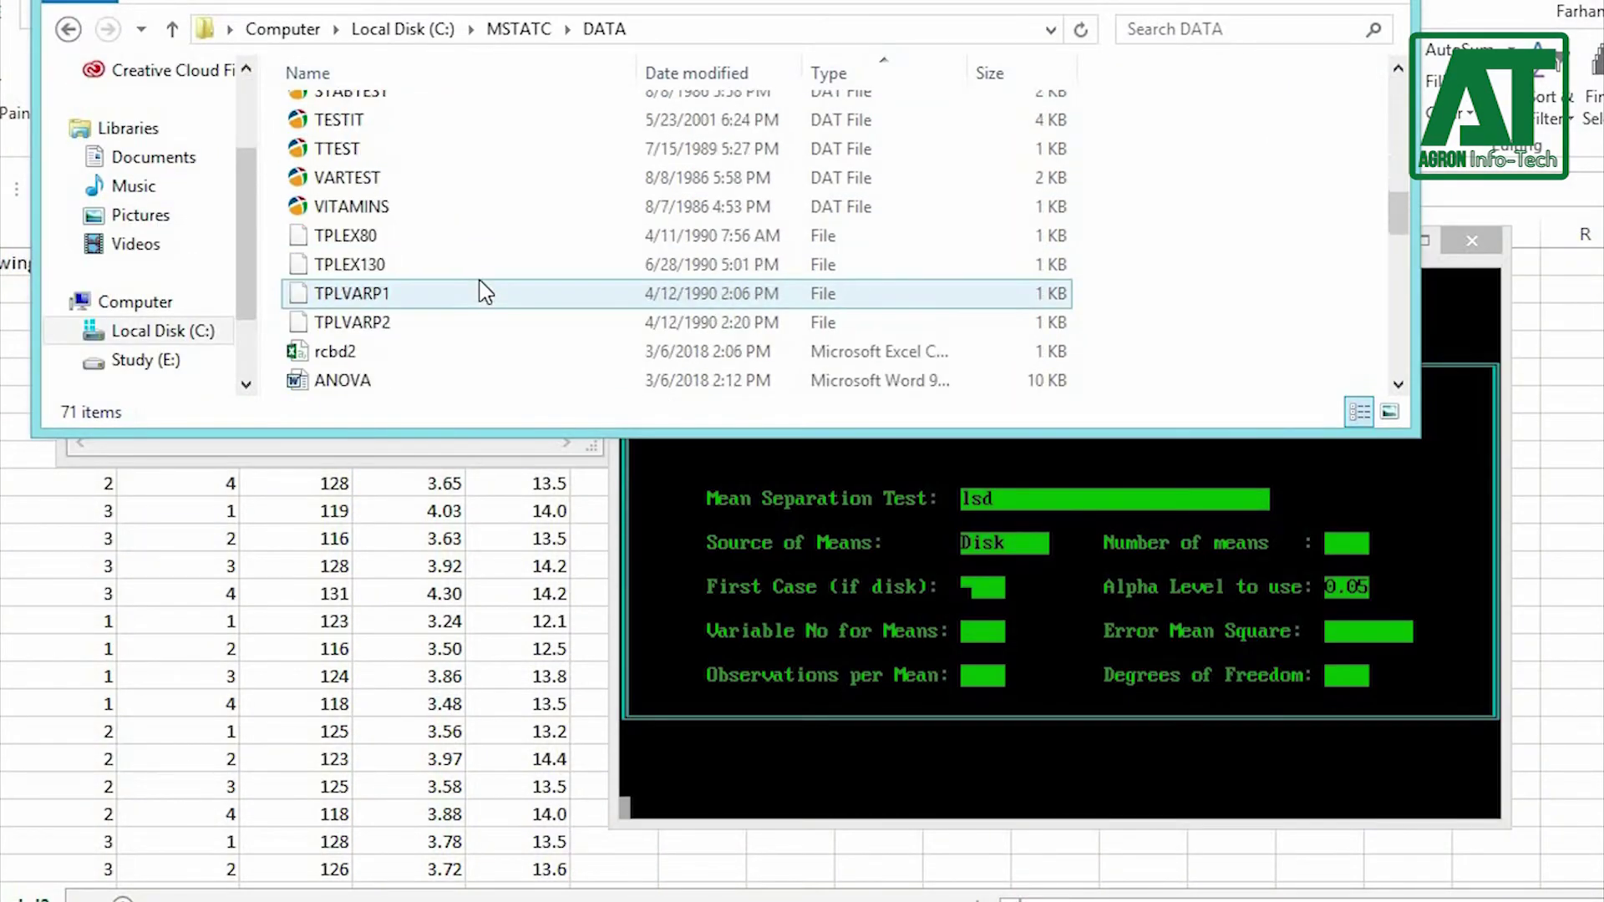
scroll(482, 290, "down", 2)
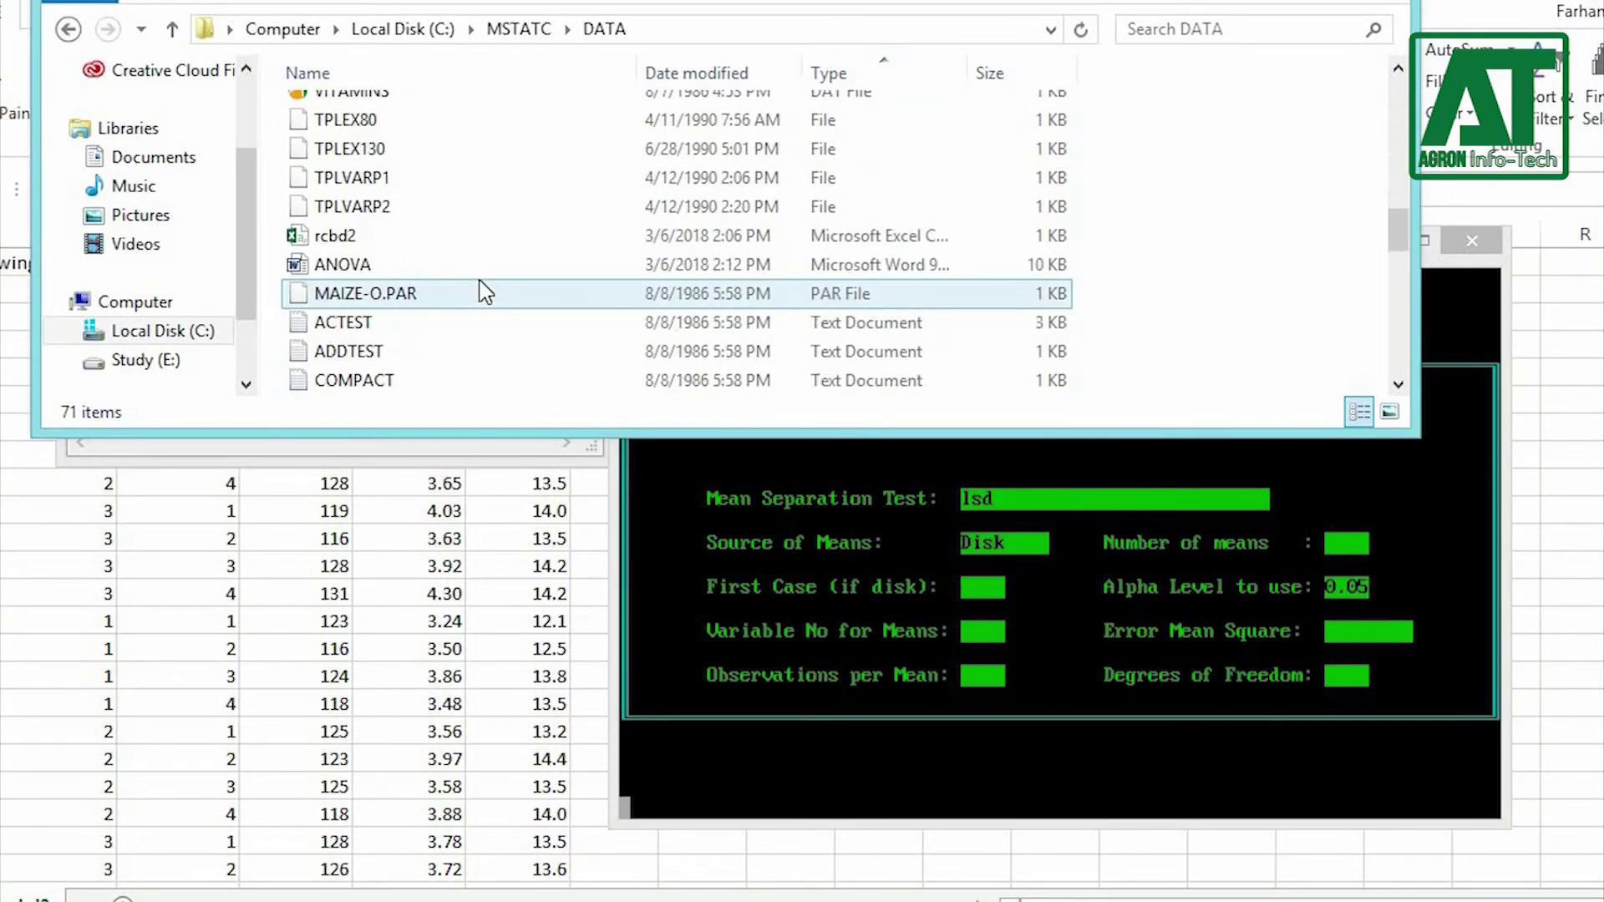
double_click(343, 264)
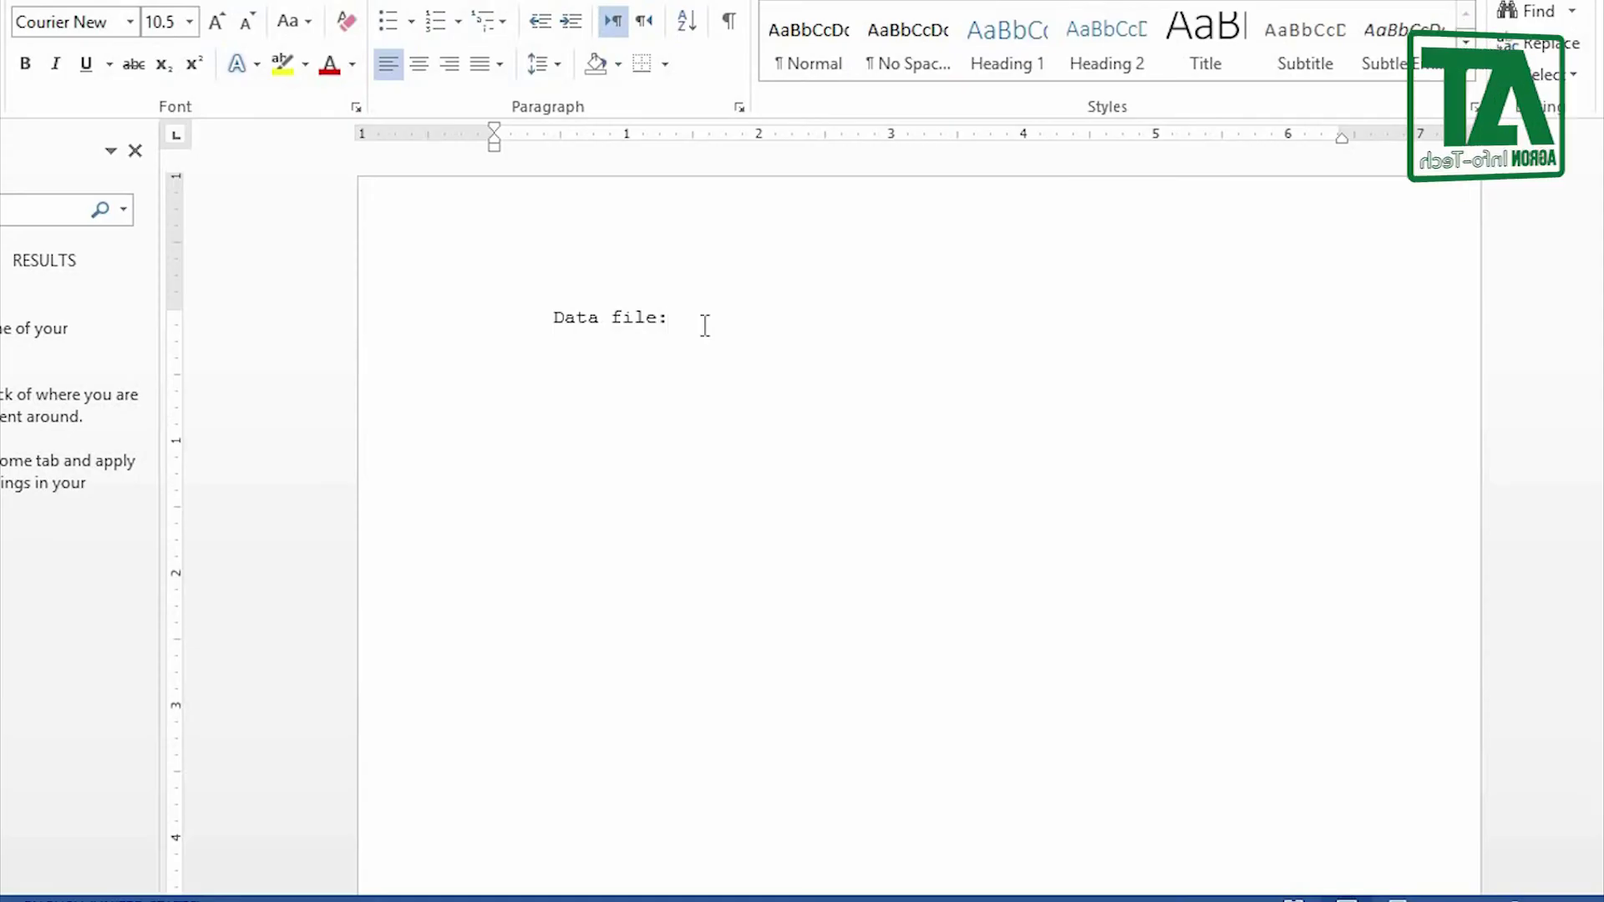
Go to the analysis of variance table and widen the page layout so its rows fit on single lines
scroll(834, 404, "down", 15)
scroll(958, 32, "down", 3)
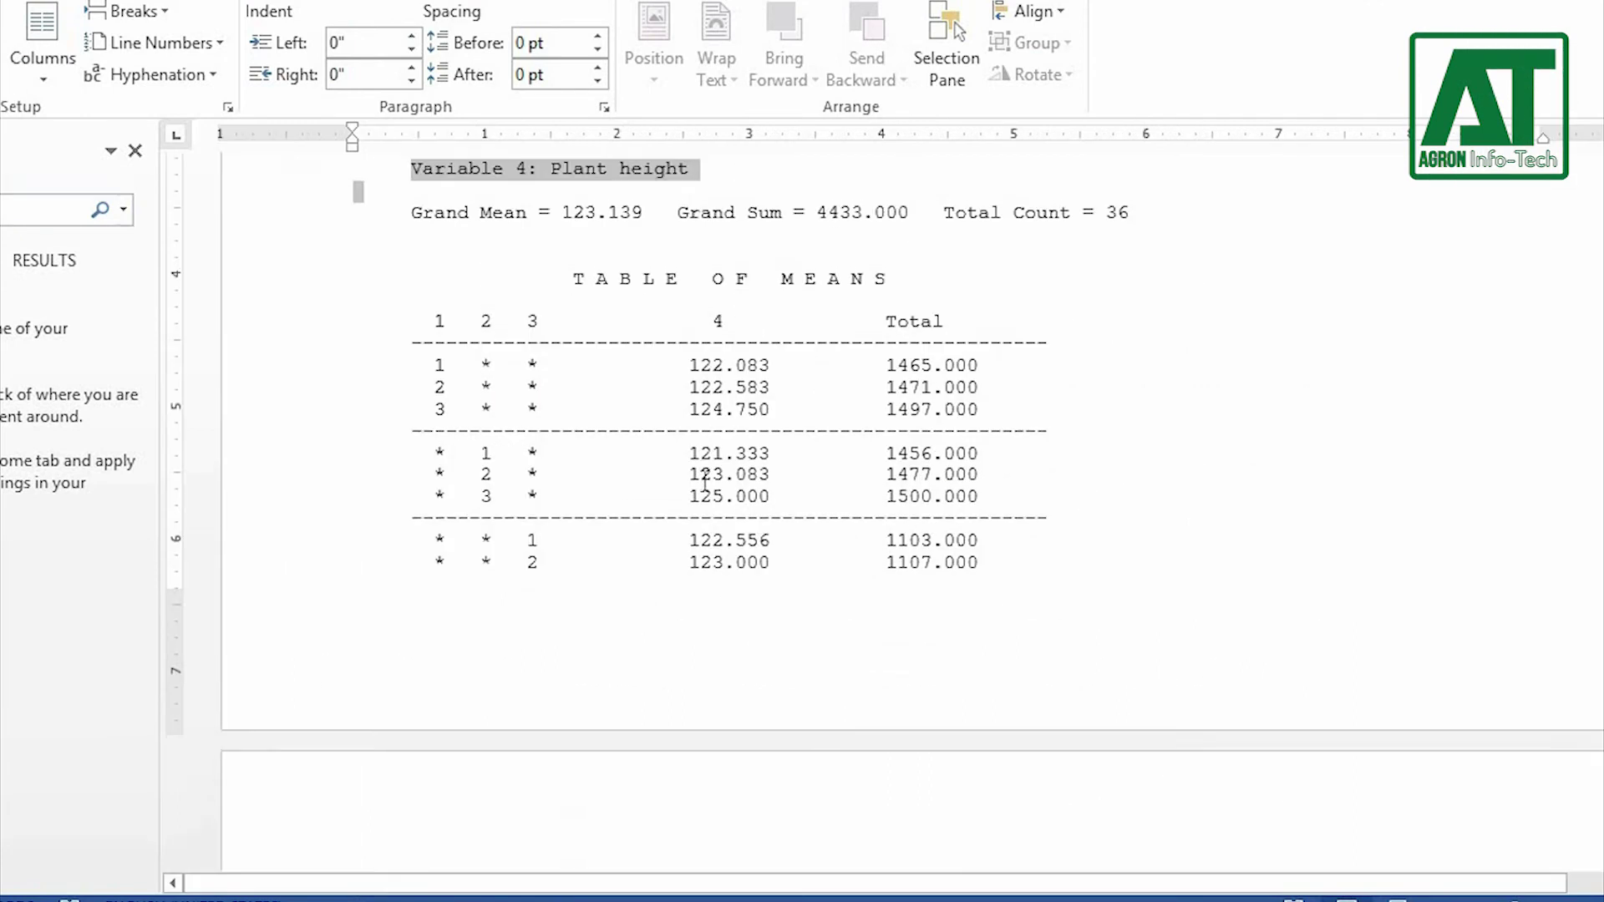
scroll(705, 477, "down", 11)
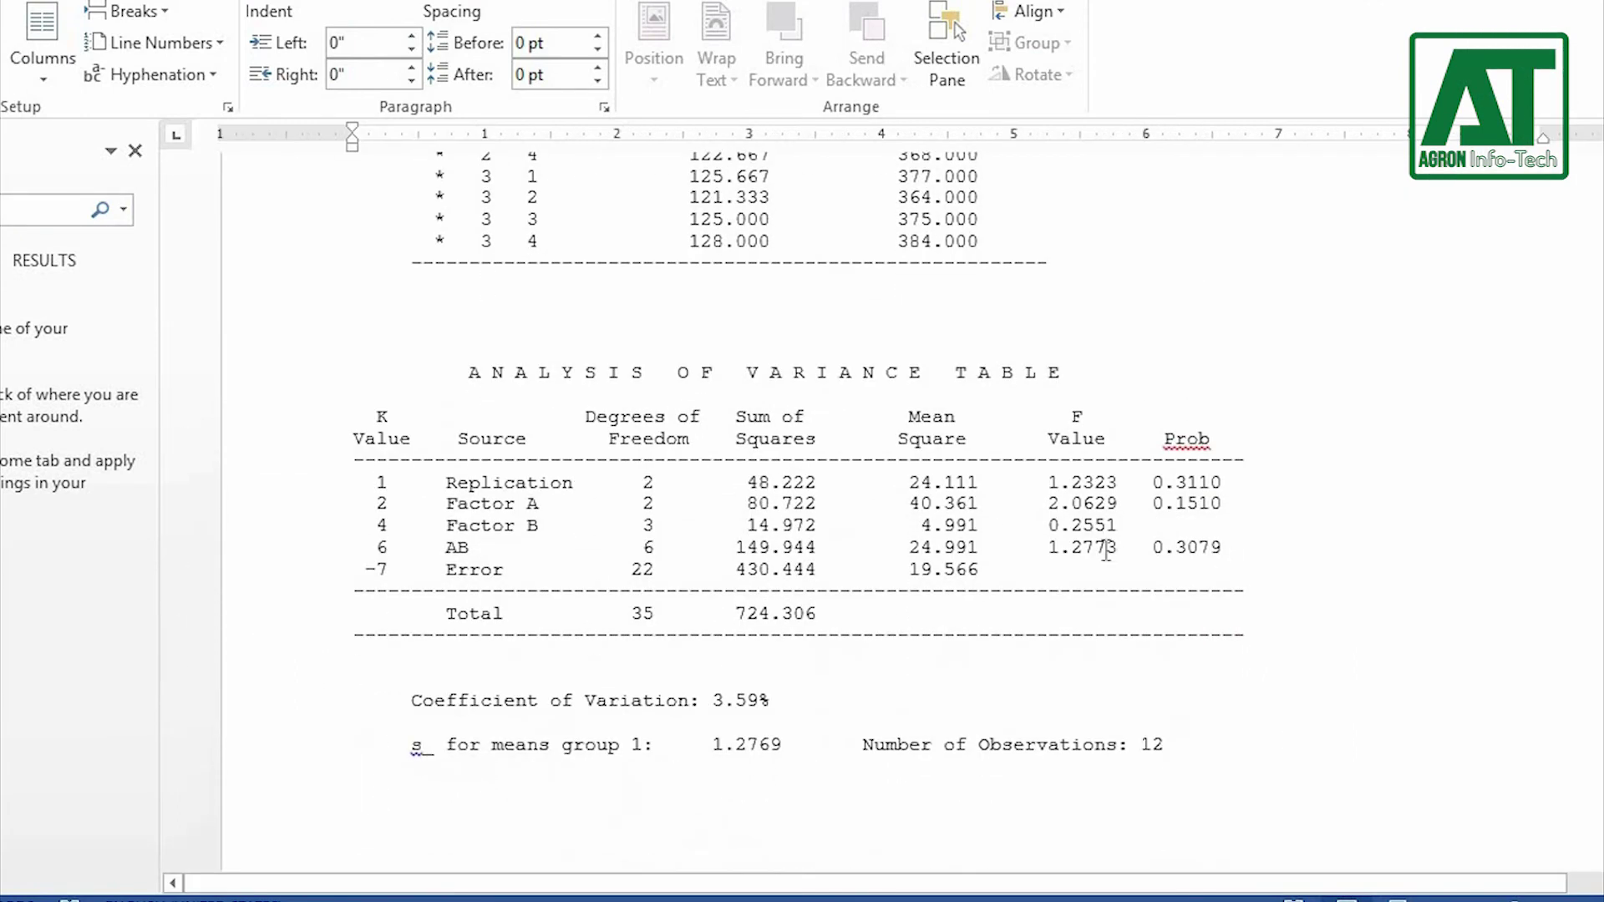
Mark the AB, Factor A and Factor B F values in the first analysis of variance table with ns
left_click(1125, 549)
type("ns")
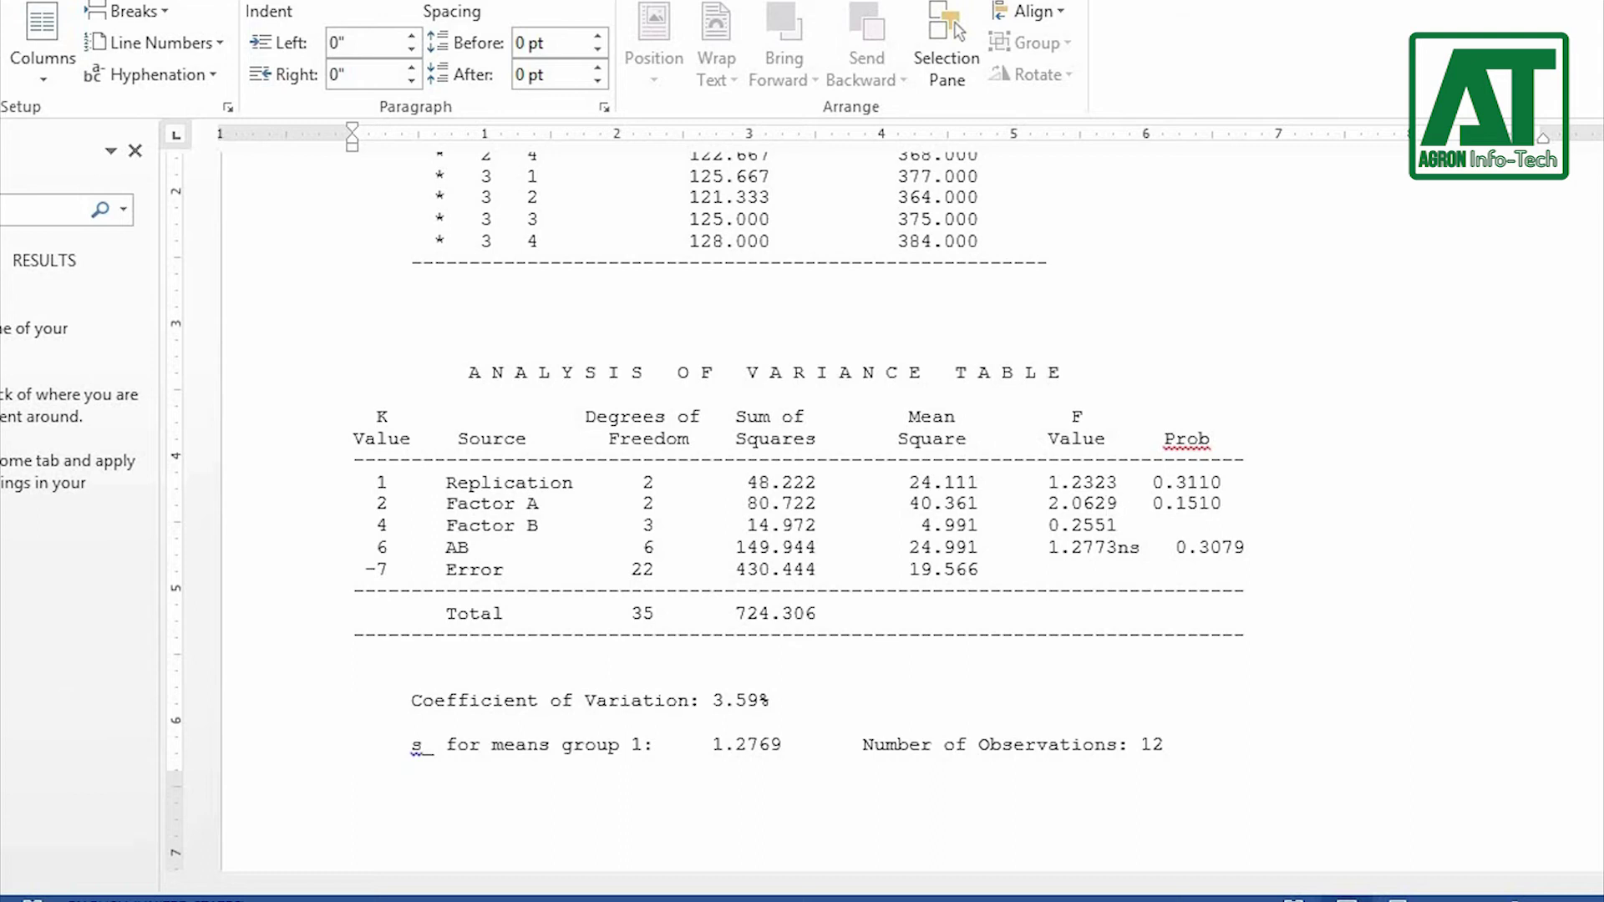
left_click(1118, 504)
type("nsns")
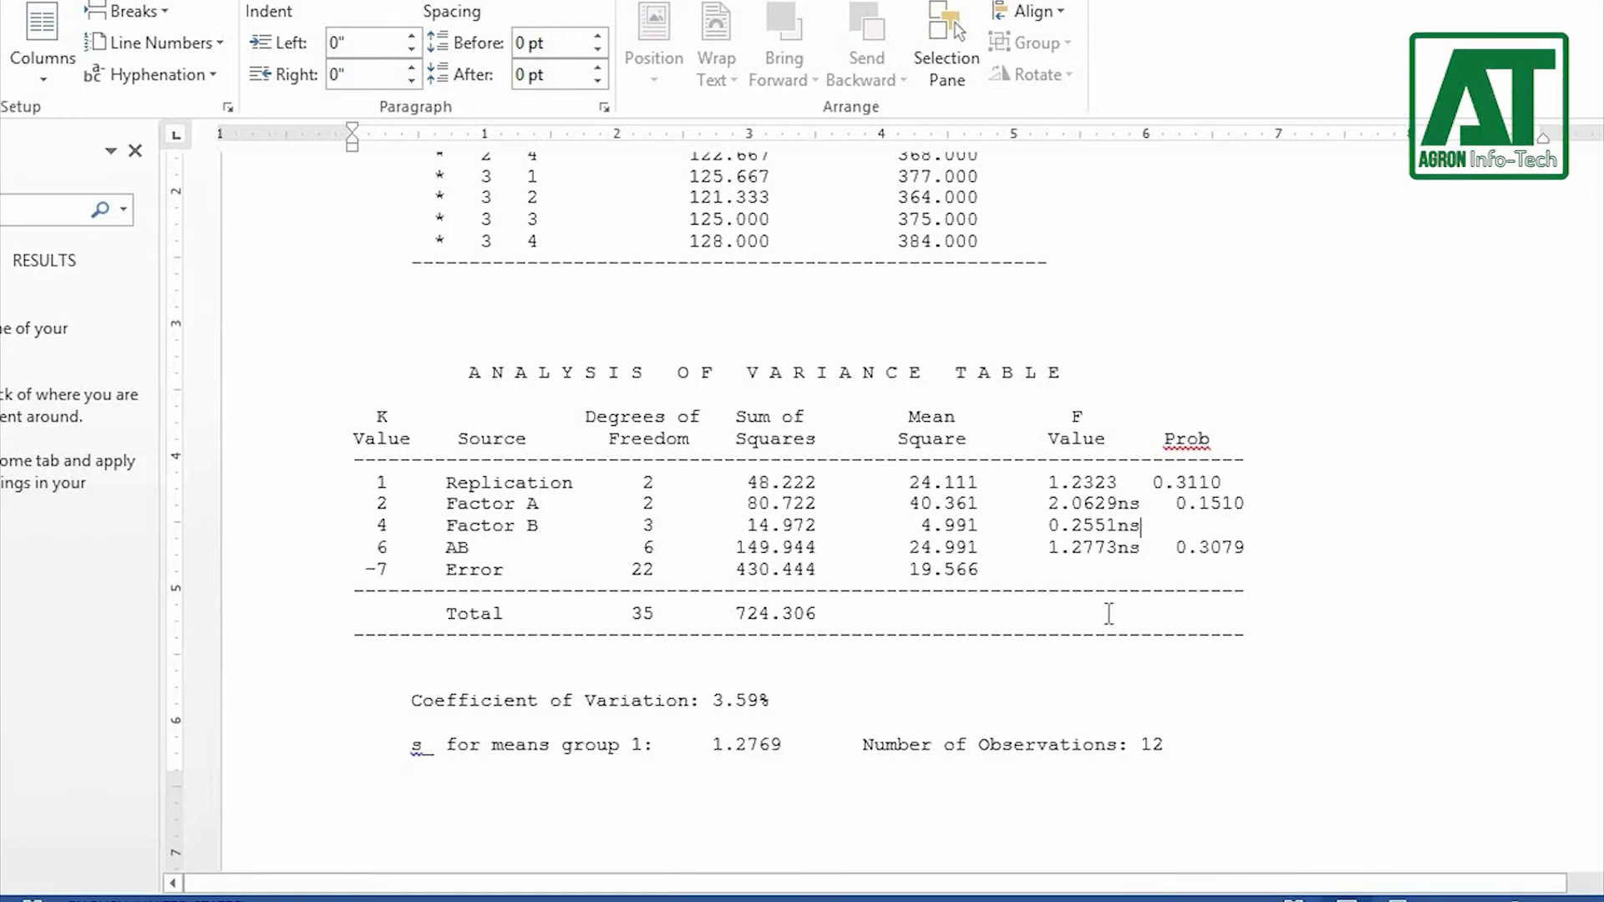
In the Kernel yield analysis of variance table, mark the AB and Factor A F values with ** and Factor B with ns
scroll(1106, 610, "down", 5)
scroll(1109, 614, "down", 10)
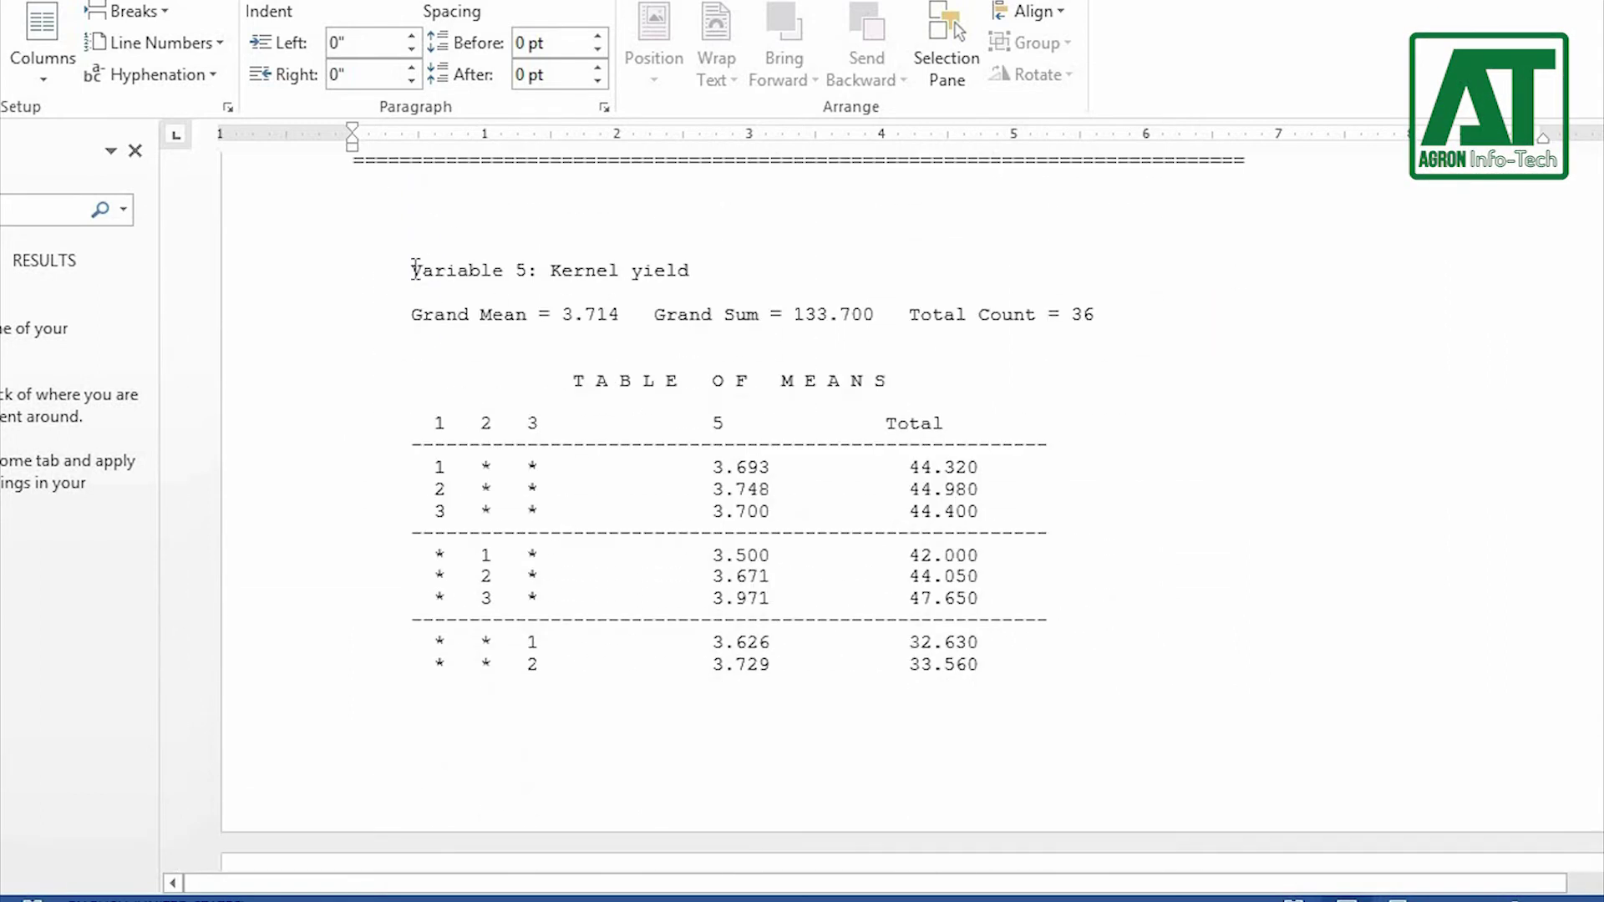
scroll(705, 659, "down", 12)
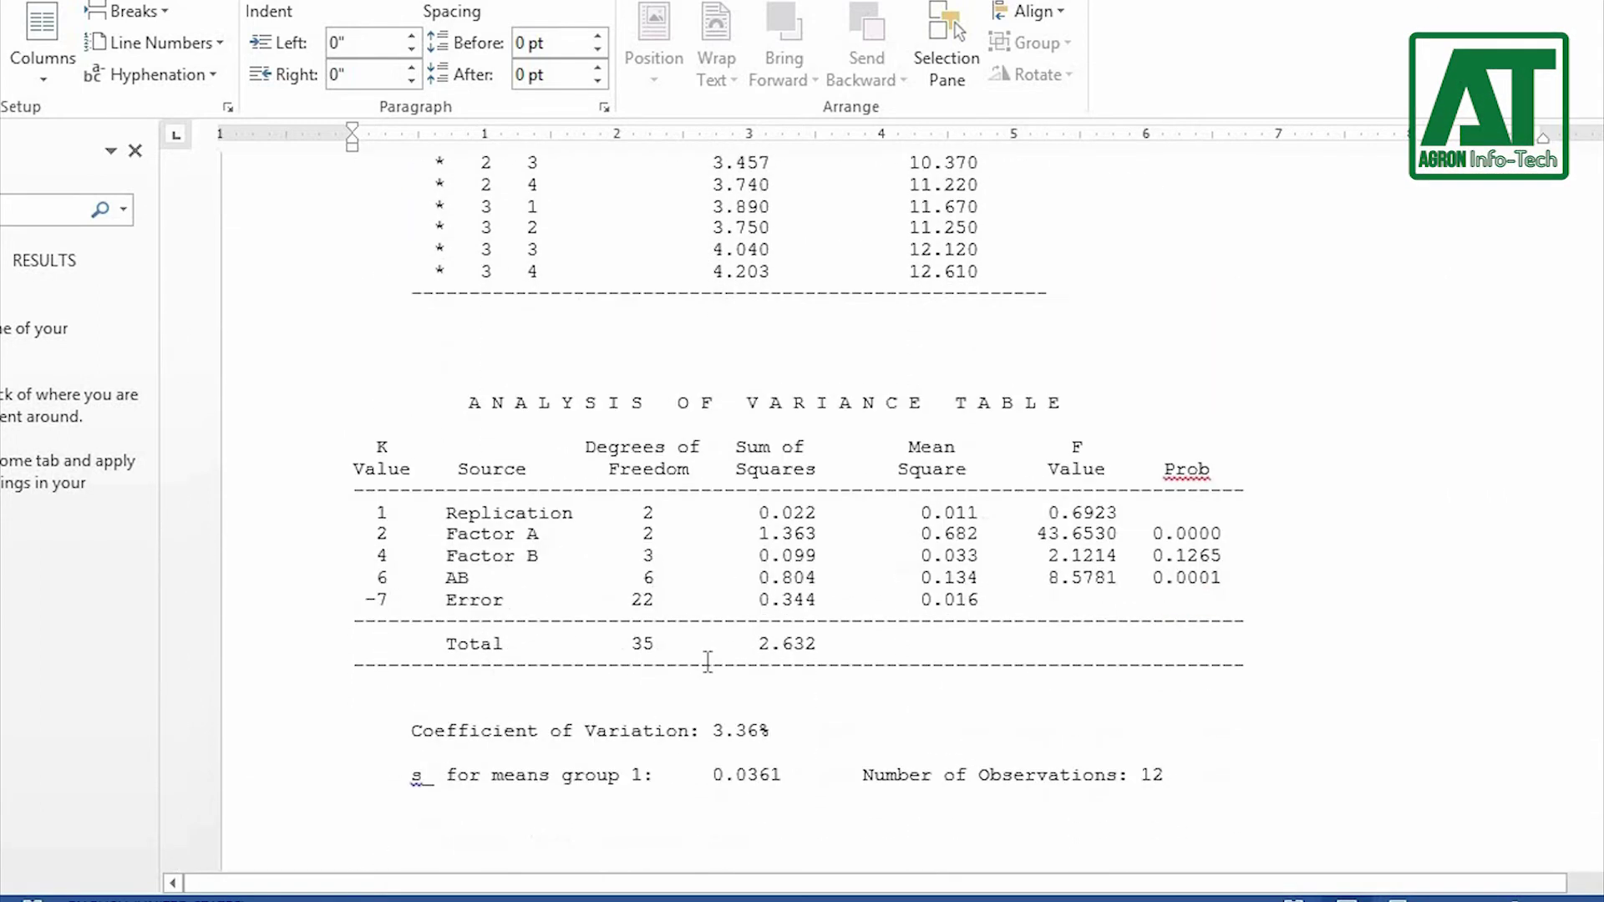
left_click(1122, 571)
type("**")
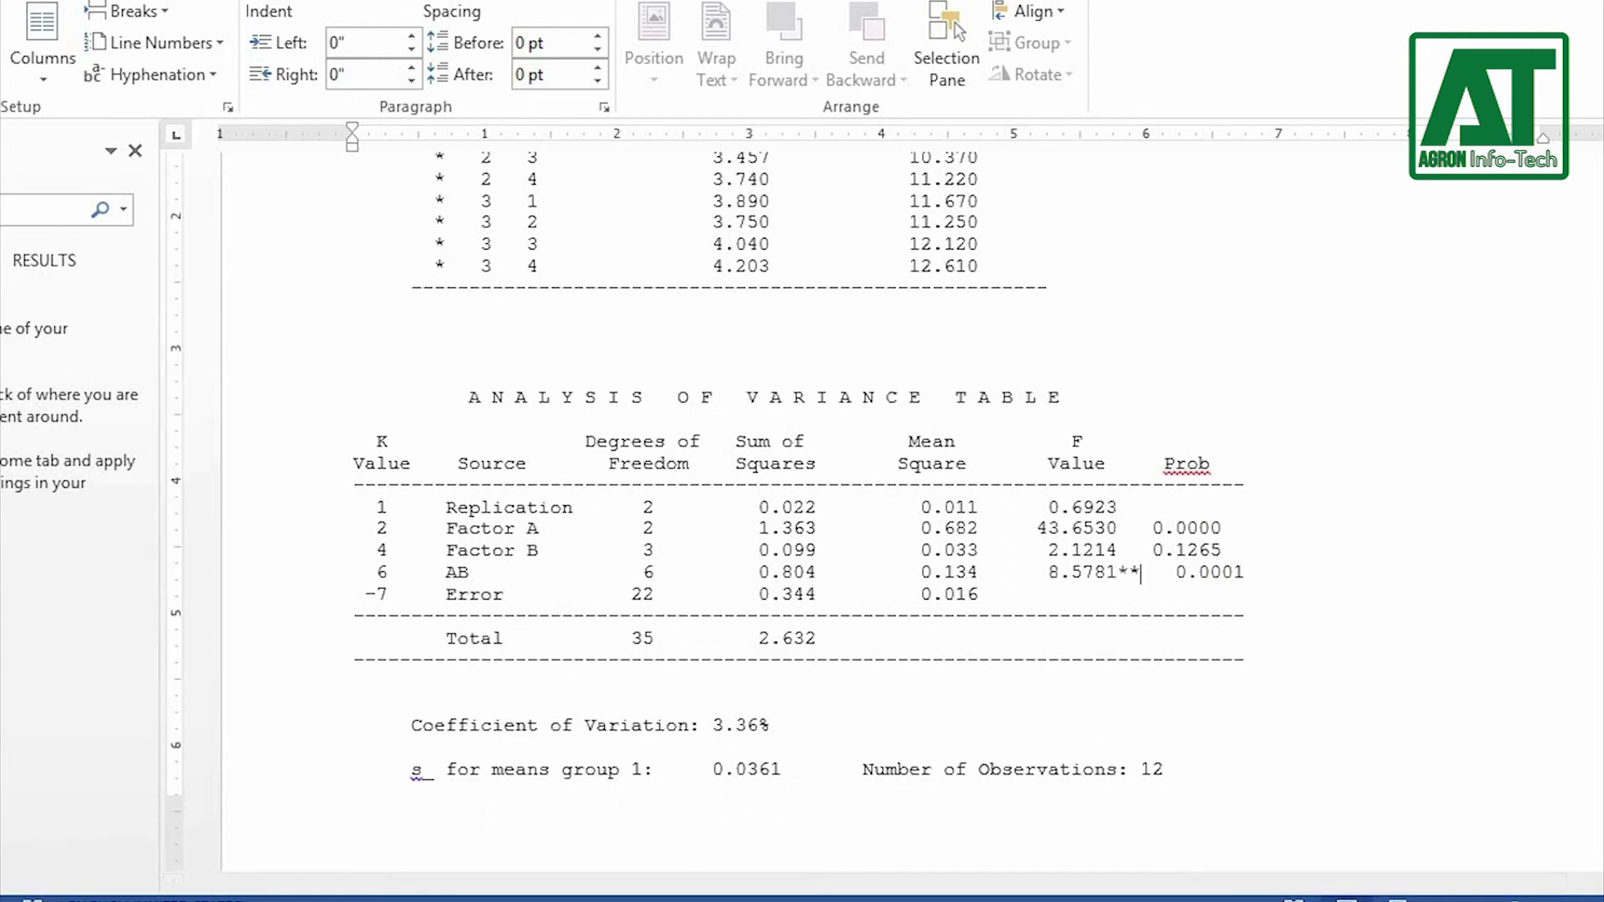
type("ns")
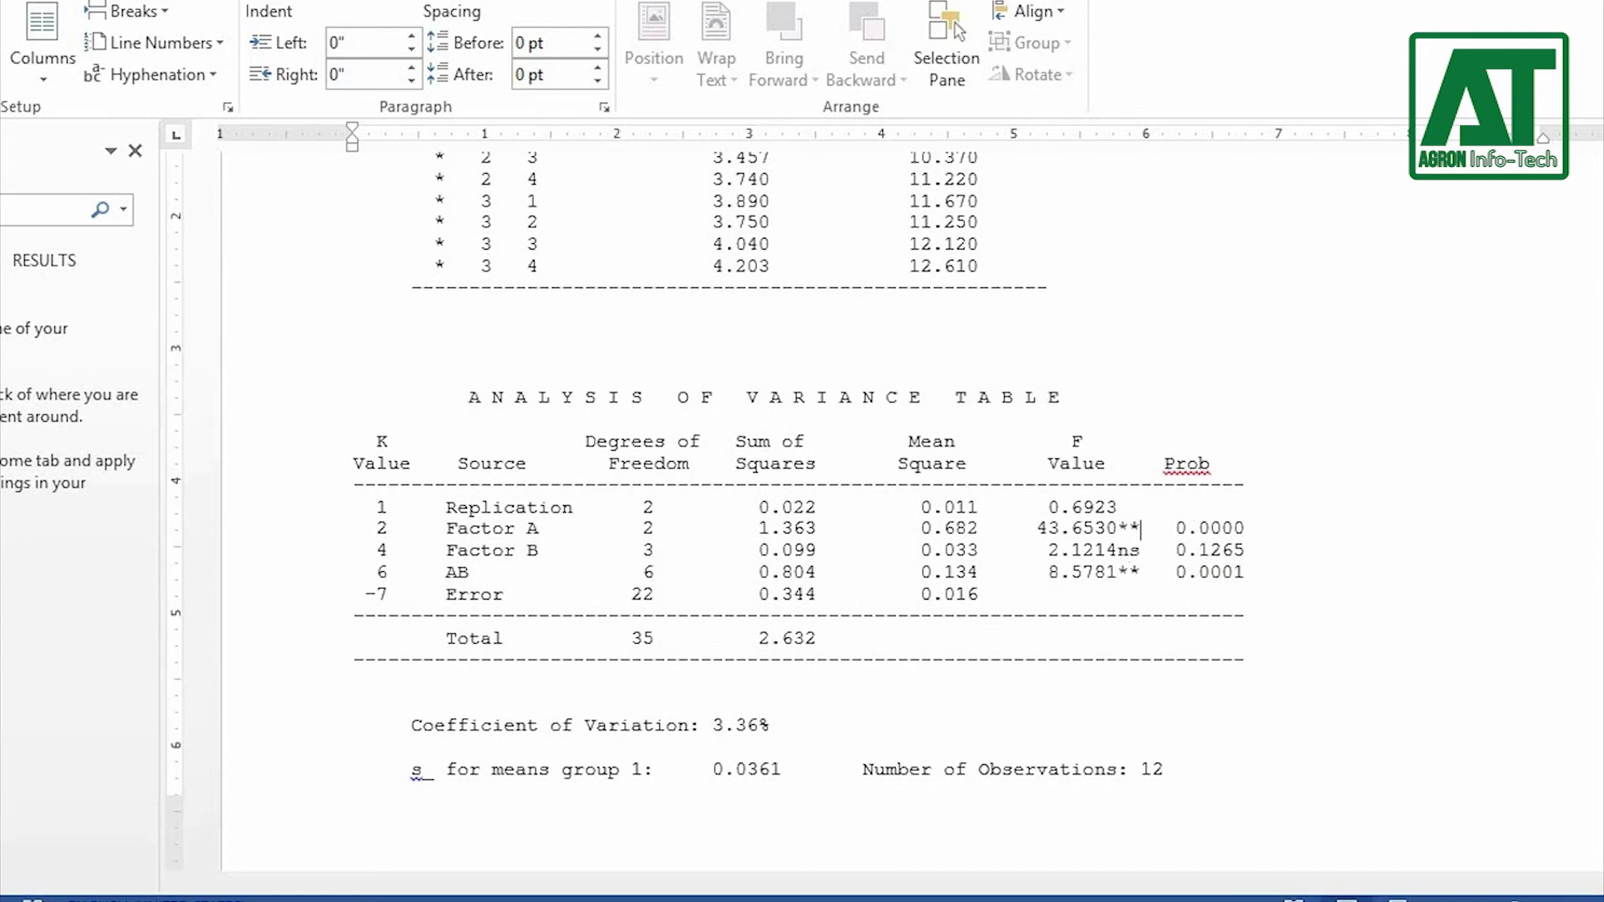
In the Straw yield analysis of variance table, mark the AB, Factor B and Factor A F values with **
scroll(884, 501, "down", 9)
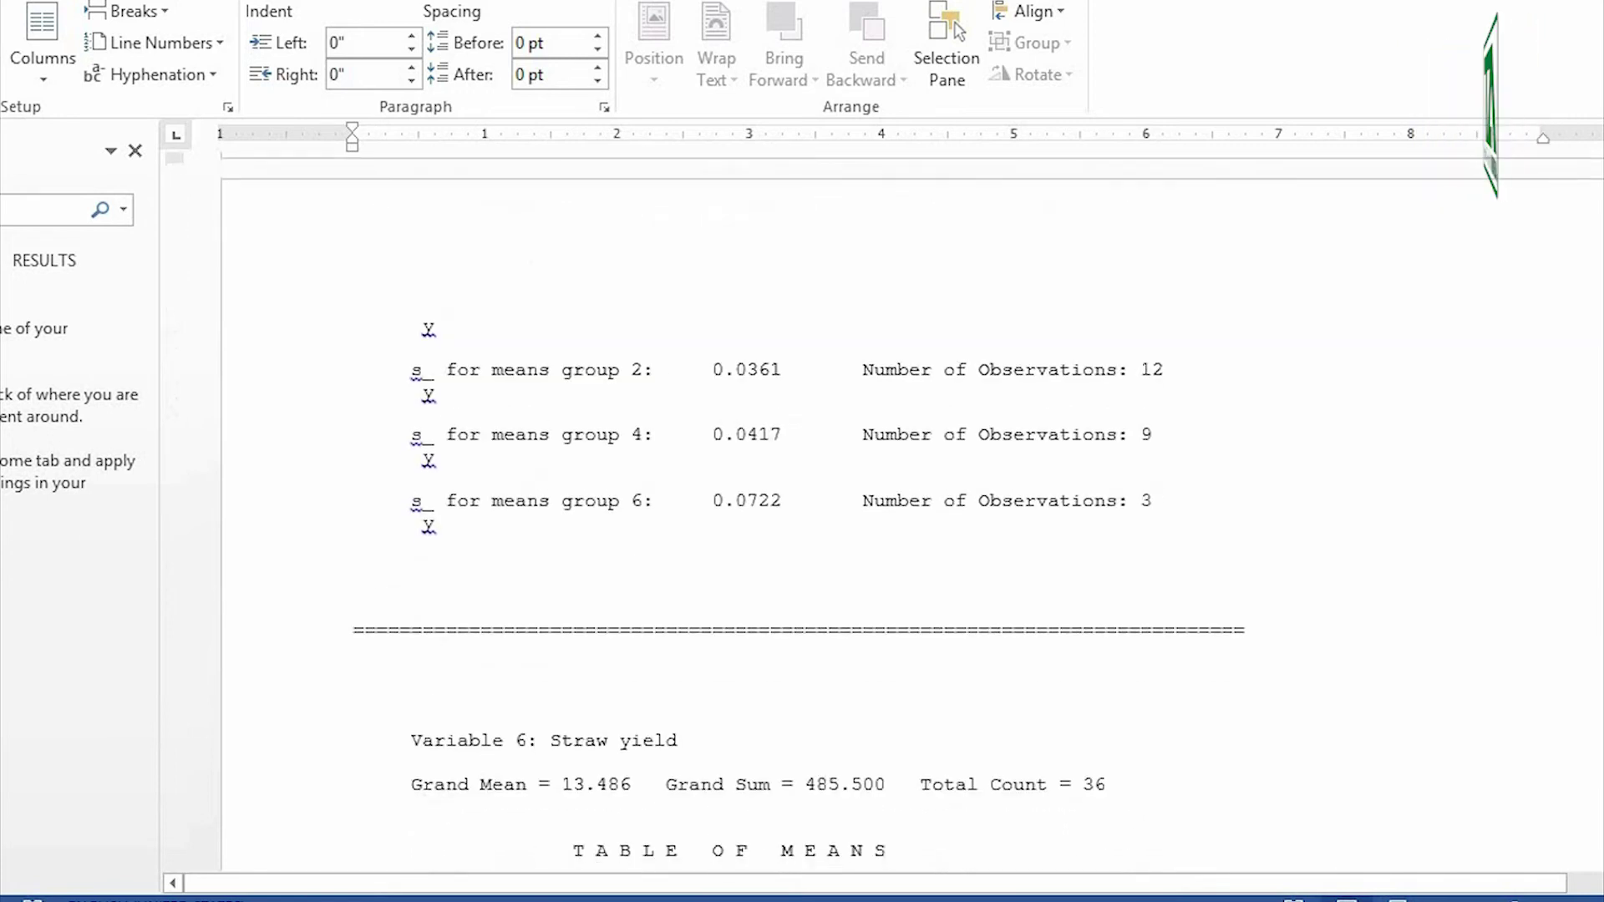
scroll(885, 501, "down", 3)
scroll(885, 501, "down", 3)
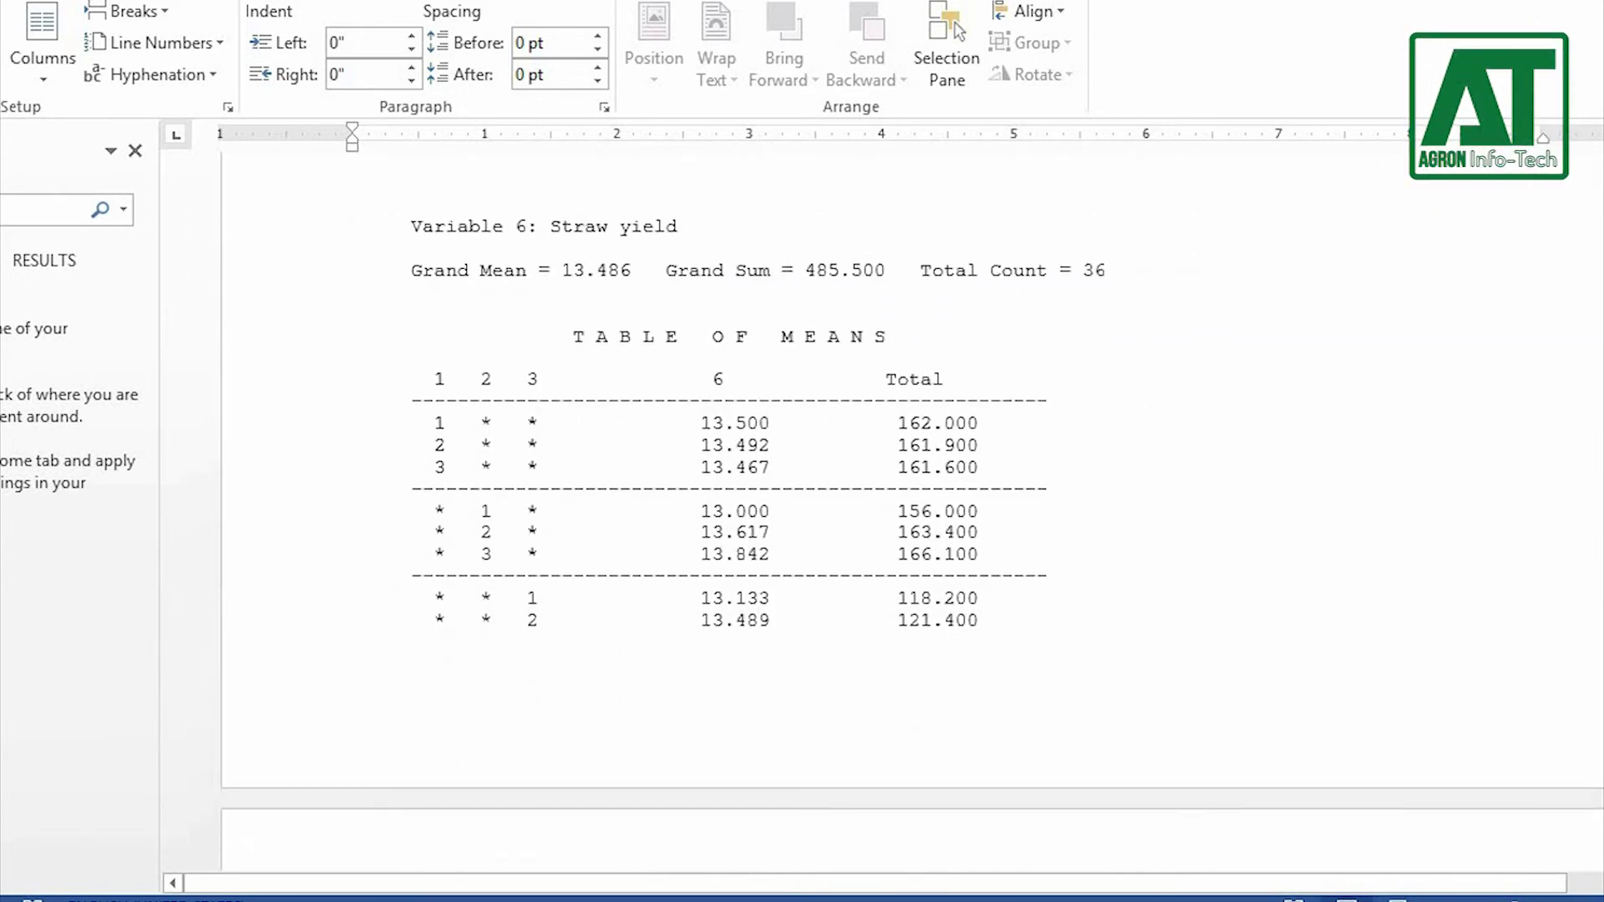
scroll(1181, 601, "down", 12)
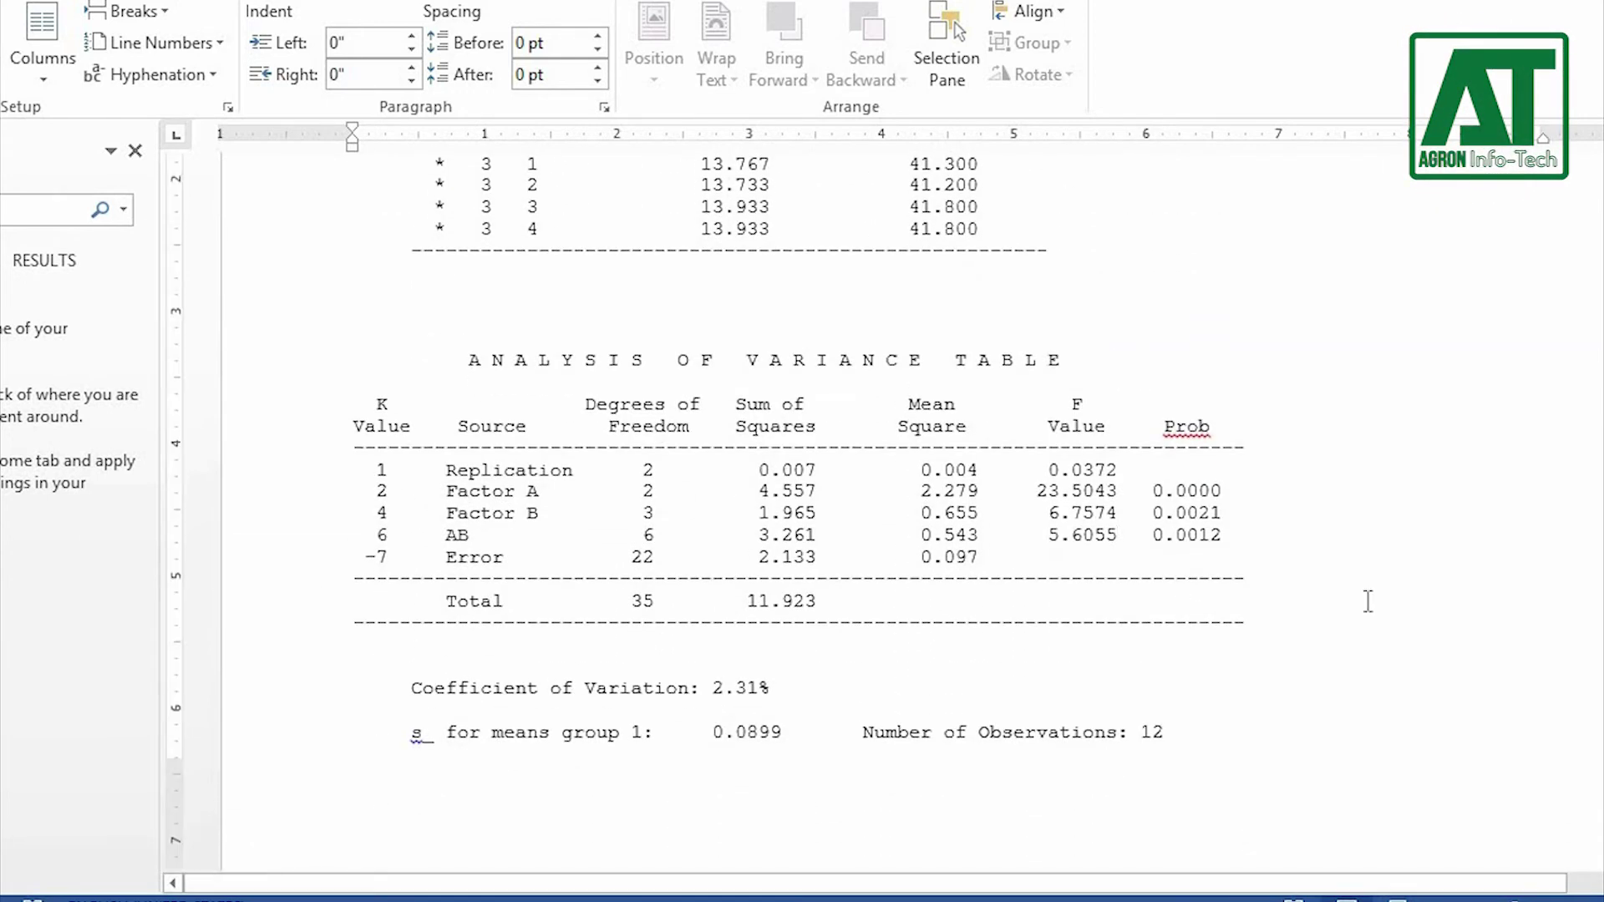
left_click(1120, 535)
type("**")
type("**")
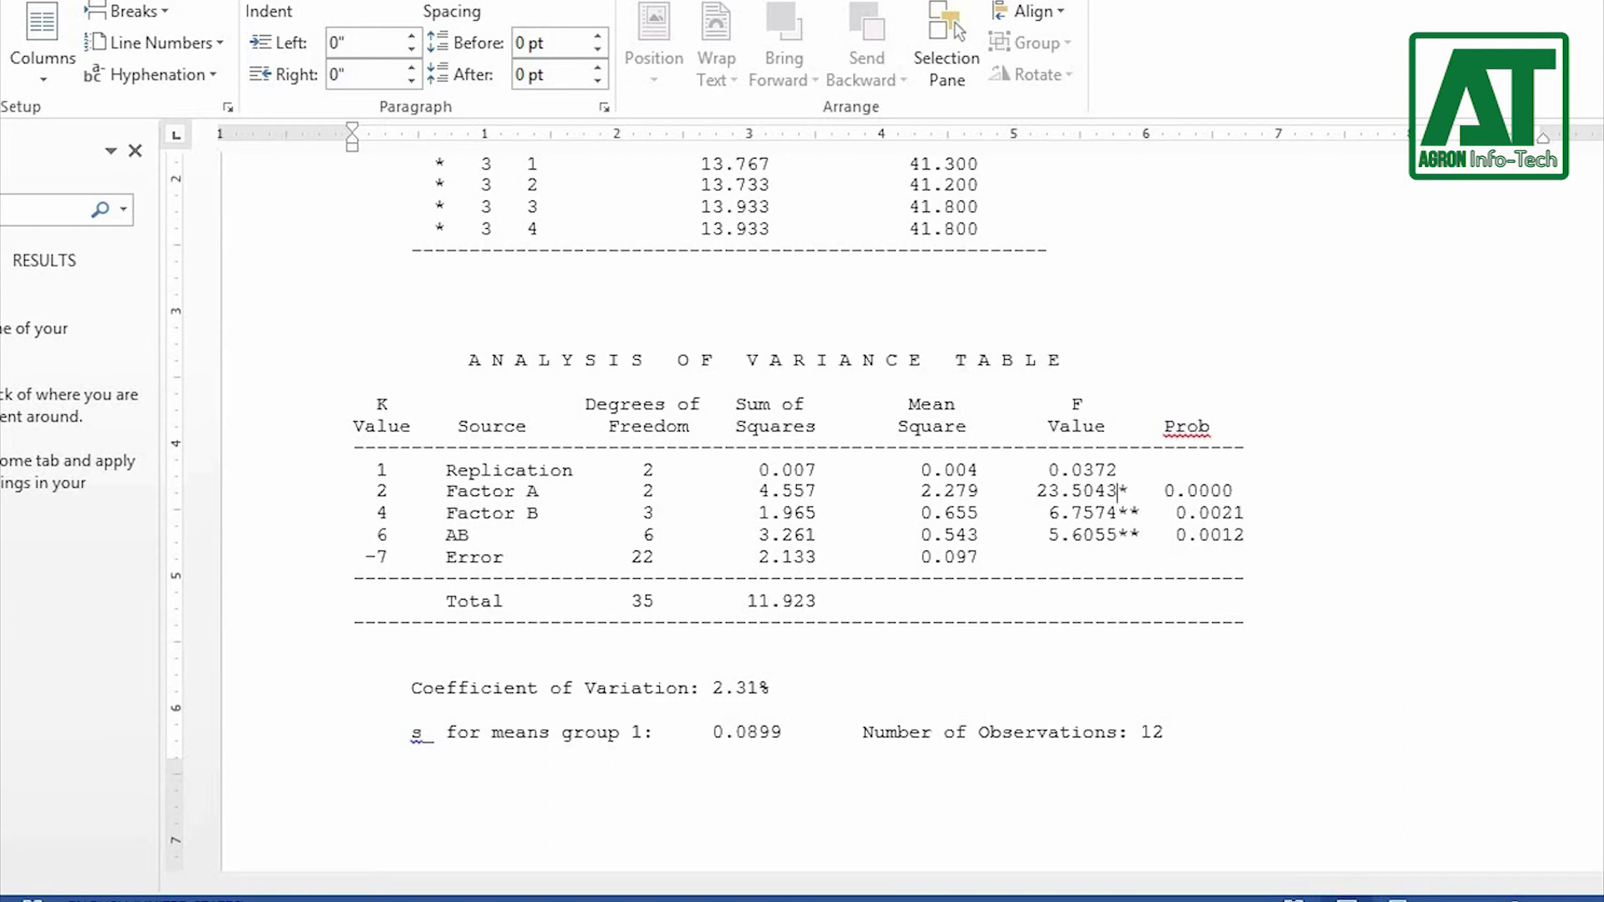
type("*")
Show the MSTAT-C window and the Notepad case list side by side over the Kernel yield analysis of variance table
scroll(1303, 668, "up", 10)
scroll(1289, 708, "down", 6)
scroll(1289, 707, "up", 1)
left_click(215, 901)
left_click(329, 823)
left_click_drag(1116, 242, 1201, 1)
left_click(376, 901)
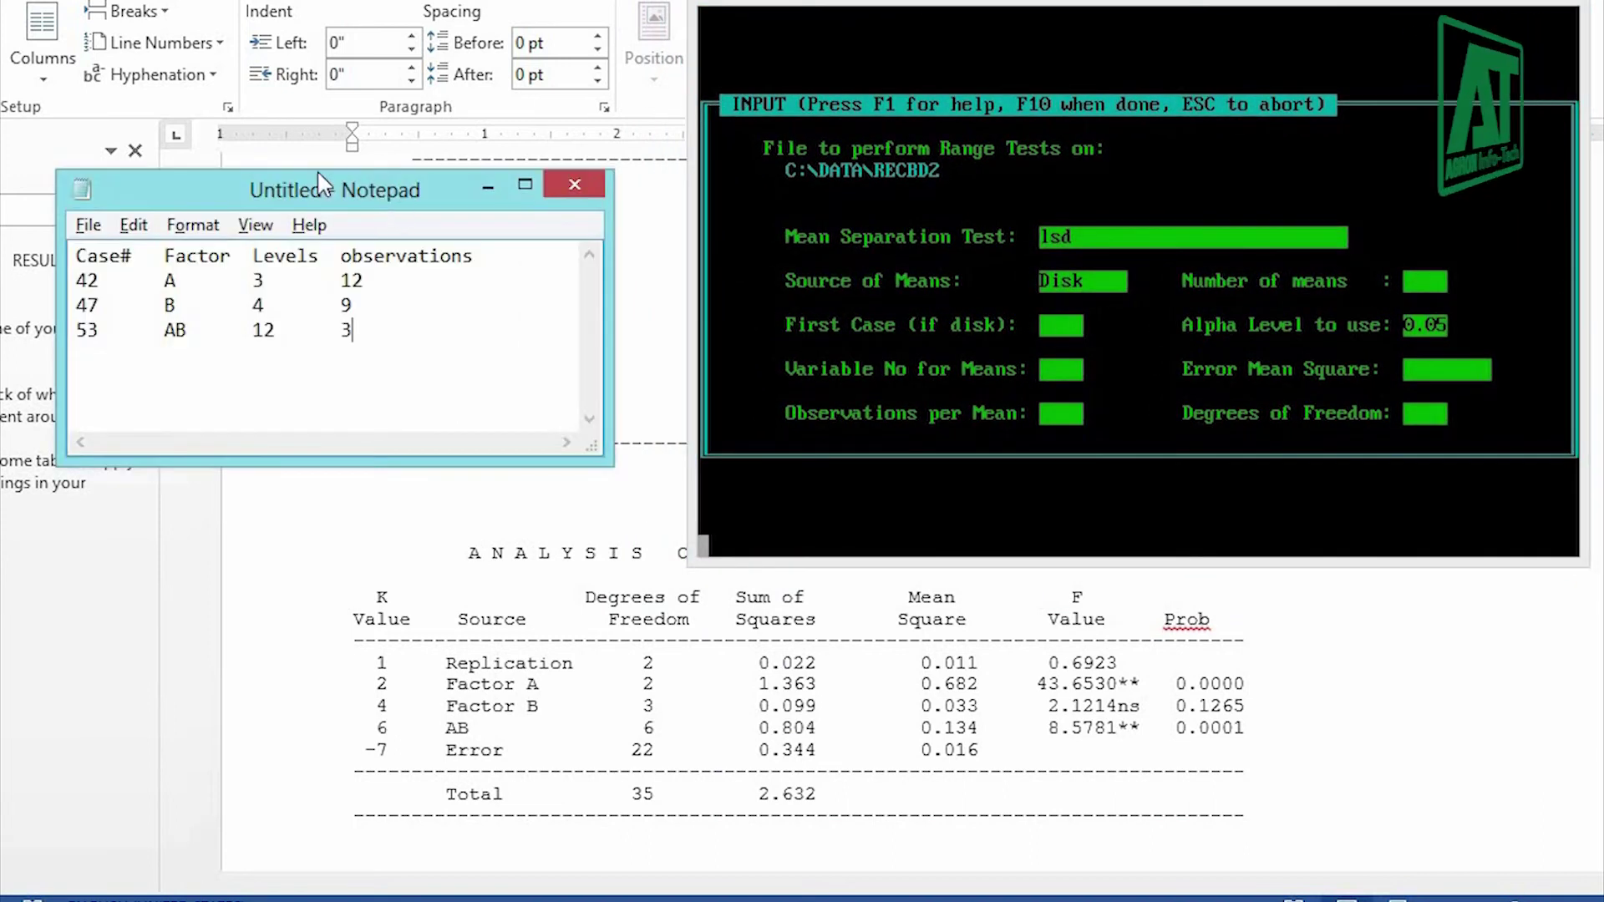
left_click_drag(320, 182, 281, 67)
Set first case 42, variable 5, 12 observations per mean, 3 means, error mean square 0.016 and 22 degrees of freedom for the range test
left_click(1474, 458)
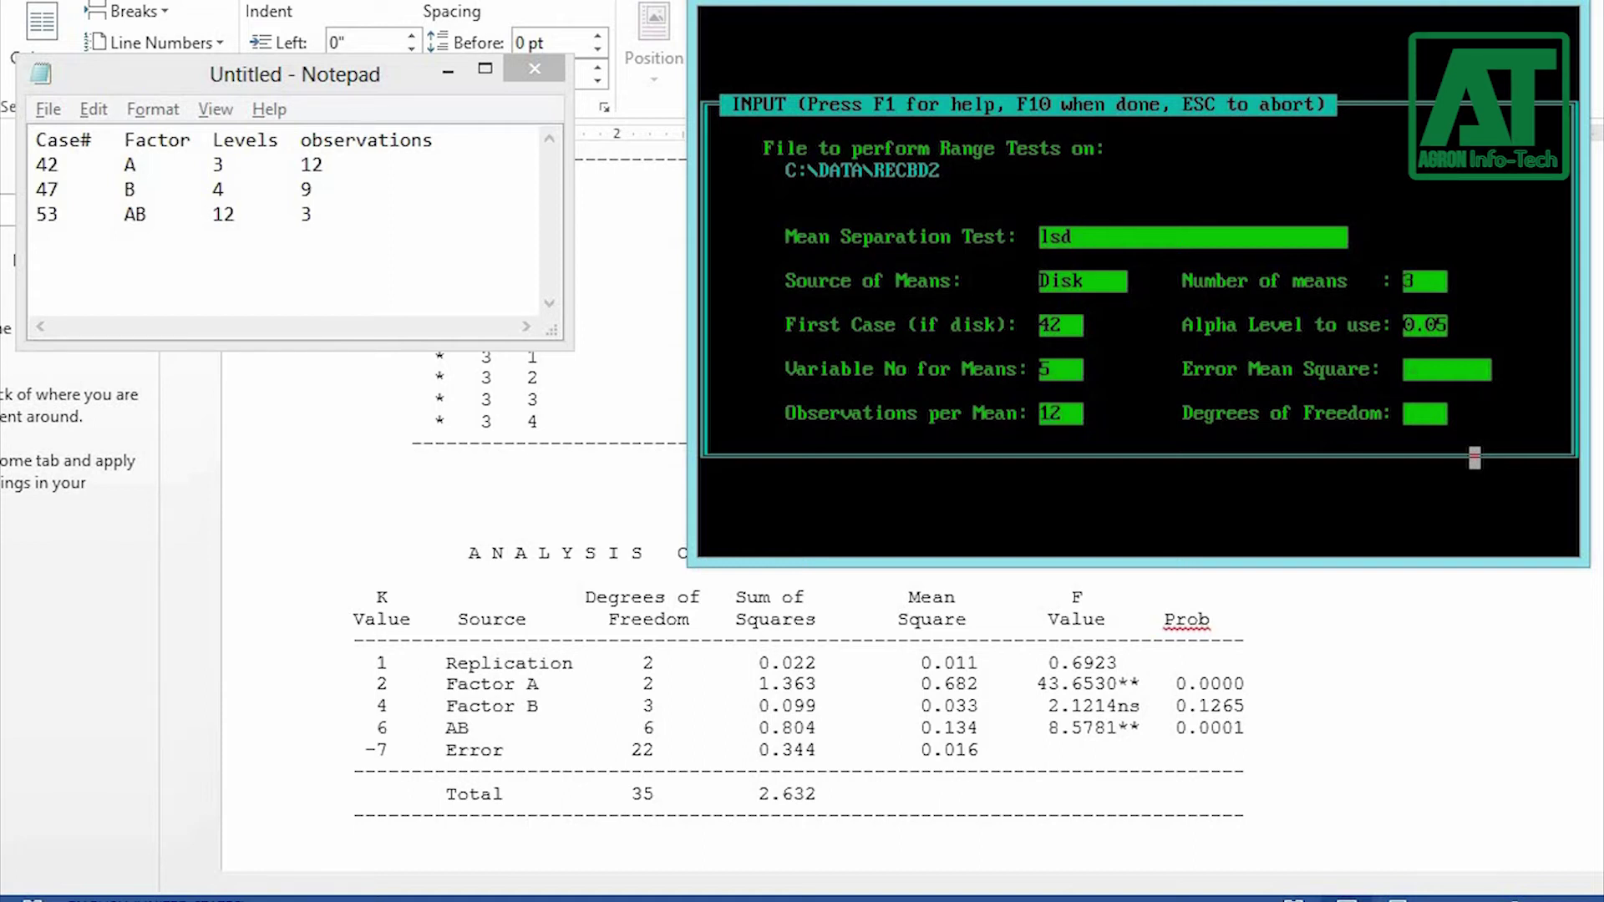
type("016")
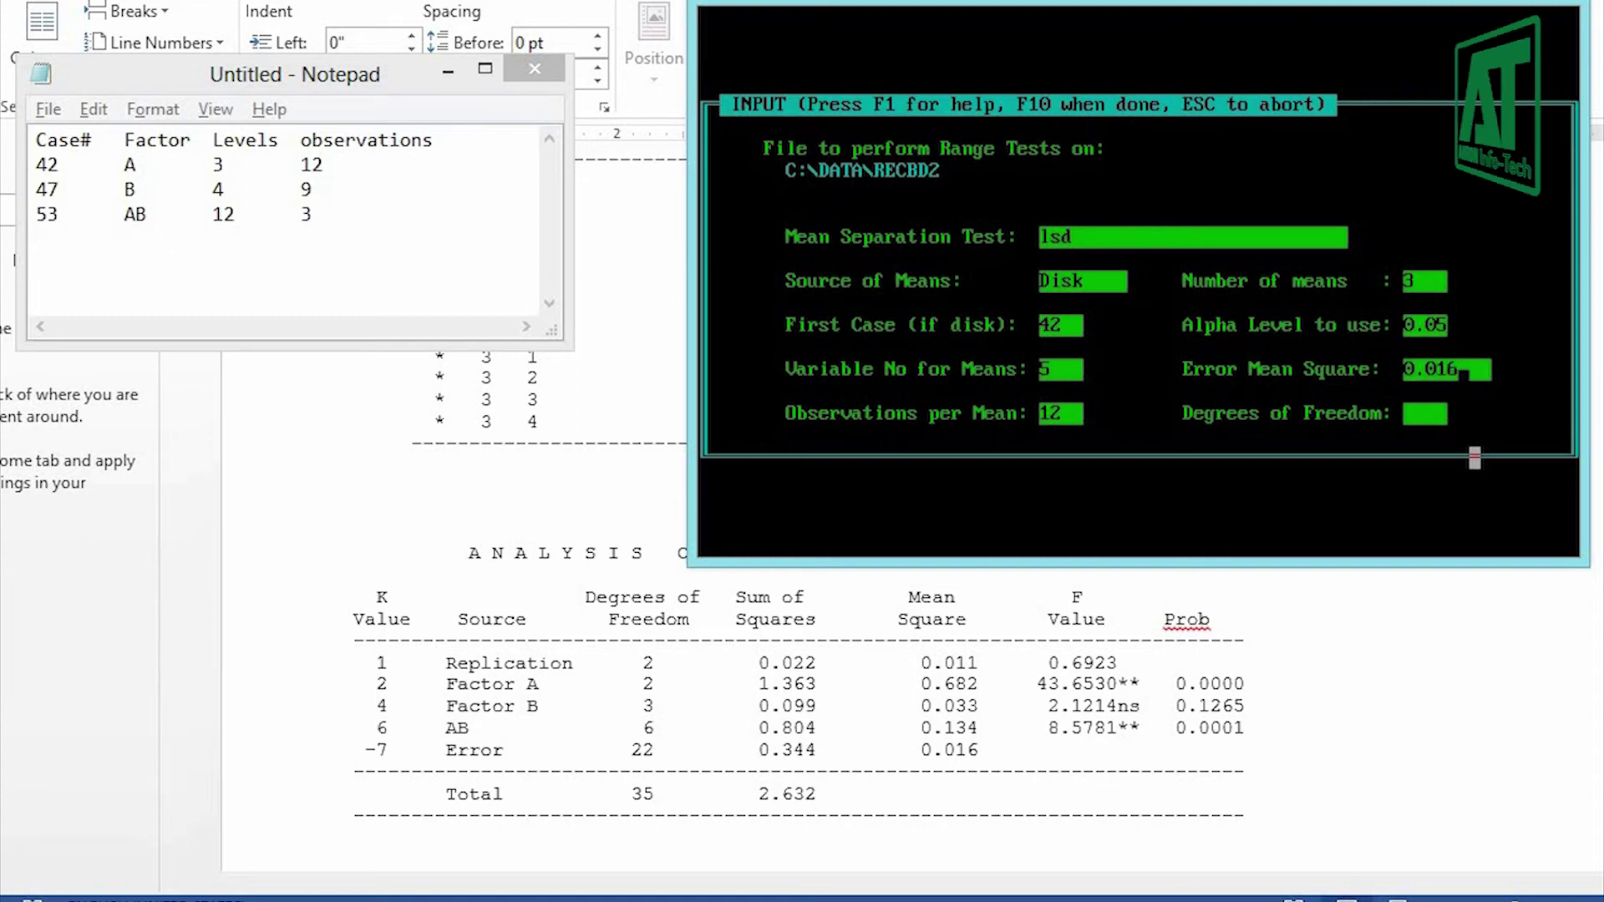
key("Return")
type("22")
key("F10")
Run the range test for Factor A on variable 5 and save the output as A1.DOC
key("Return")
key("Down")
key("Down")
key("Down")
key("Return")
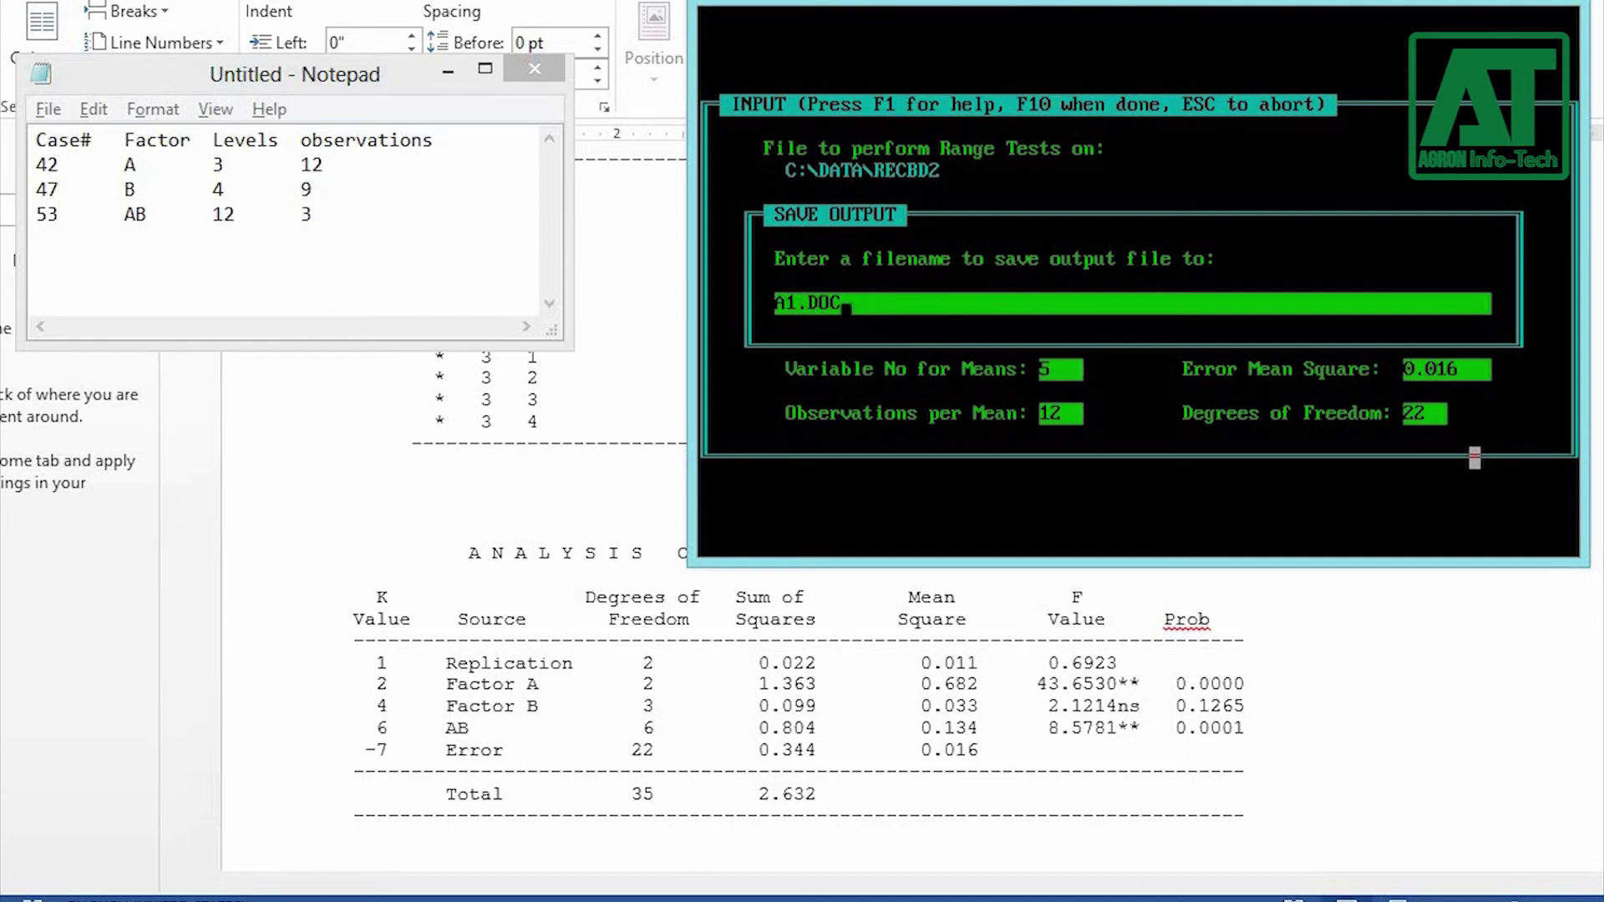
key("Return")
key("Return")
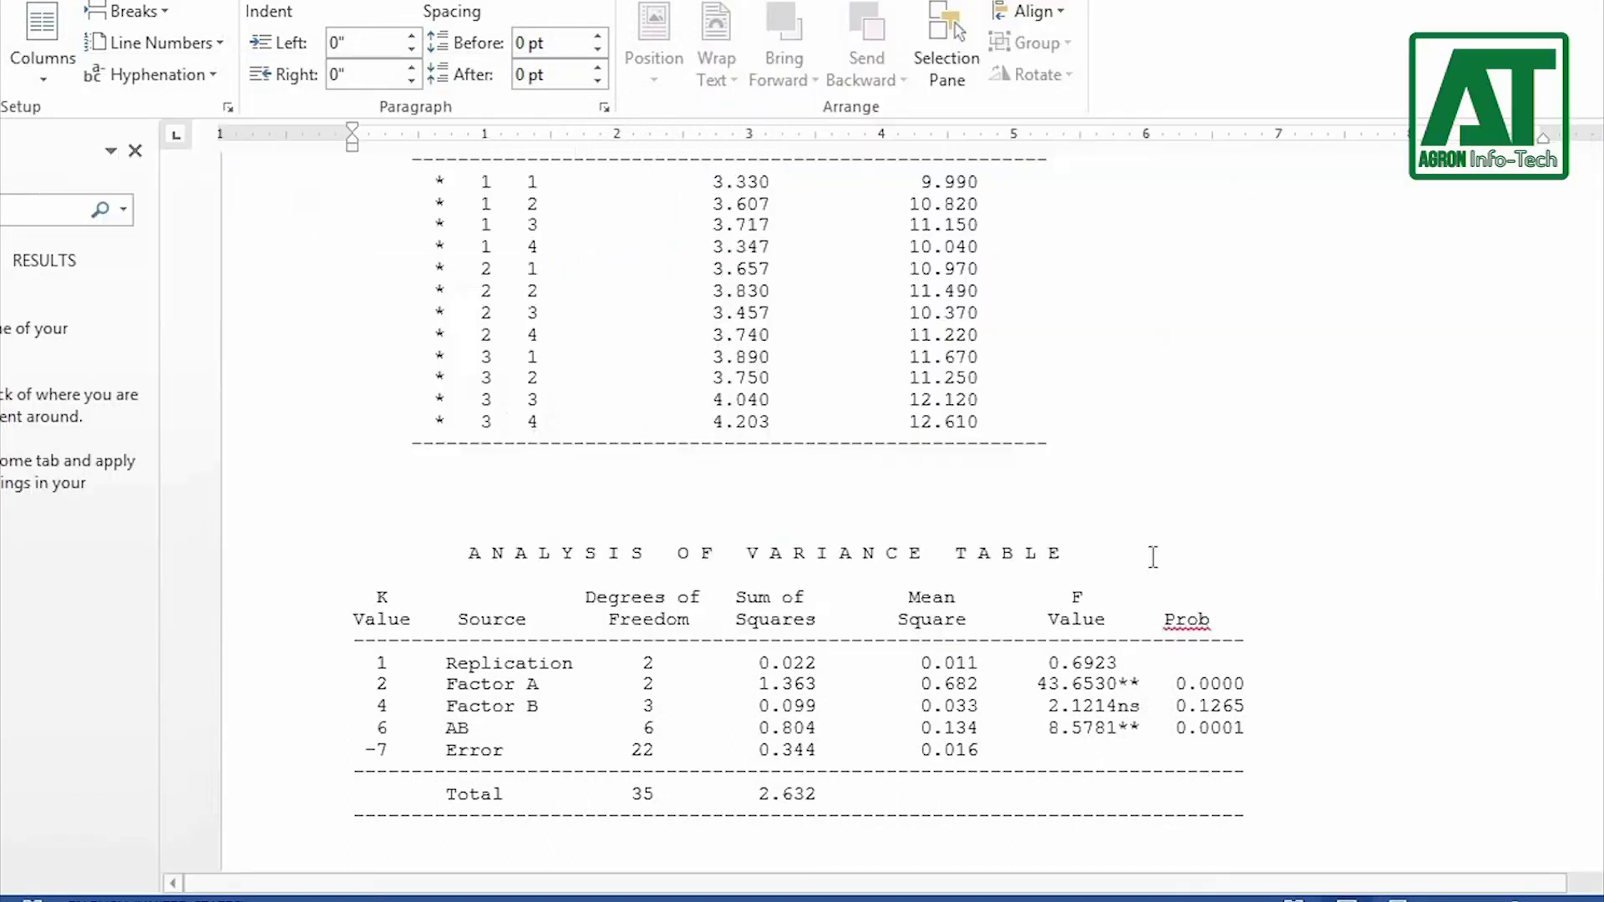
Change the variable number for means to 6 and the error mean square to 0.097 from the Straw yield table
scroll(1100, 644, "down", 15)
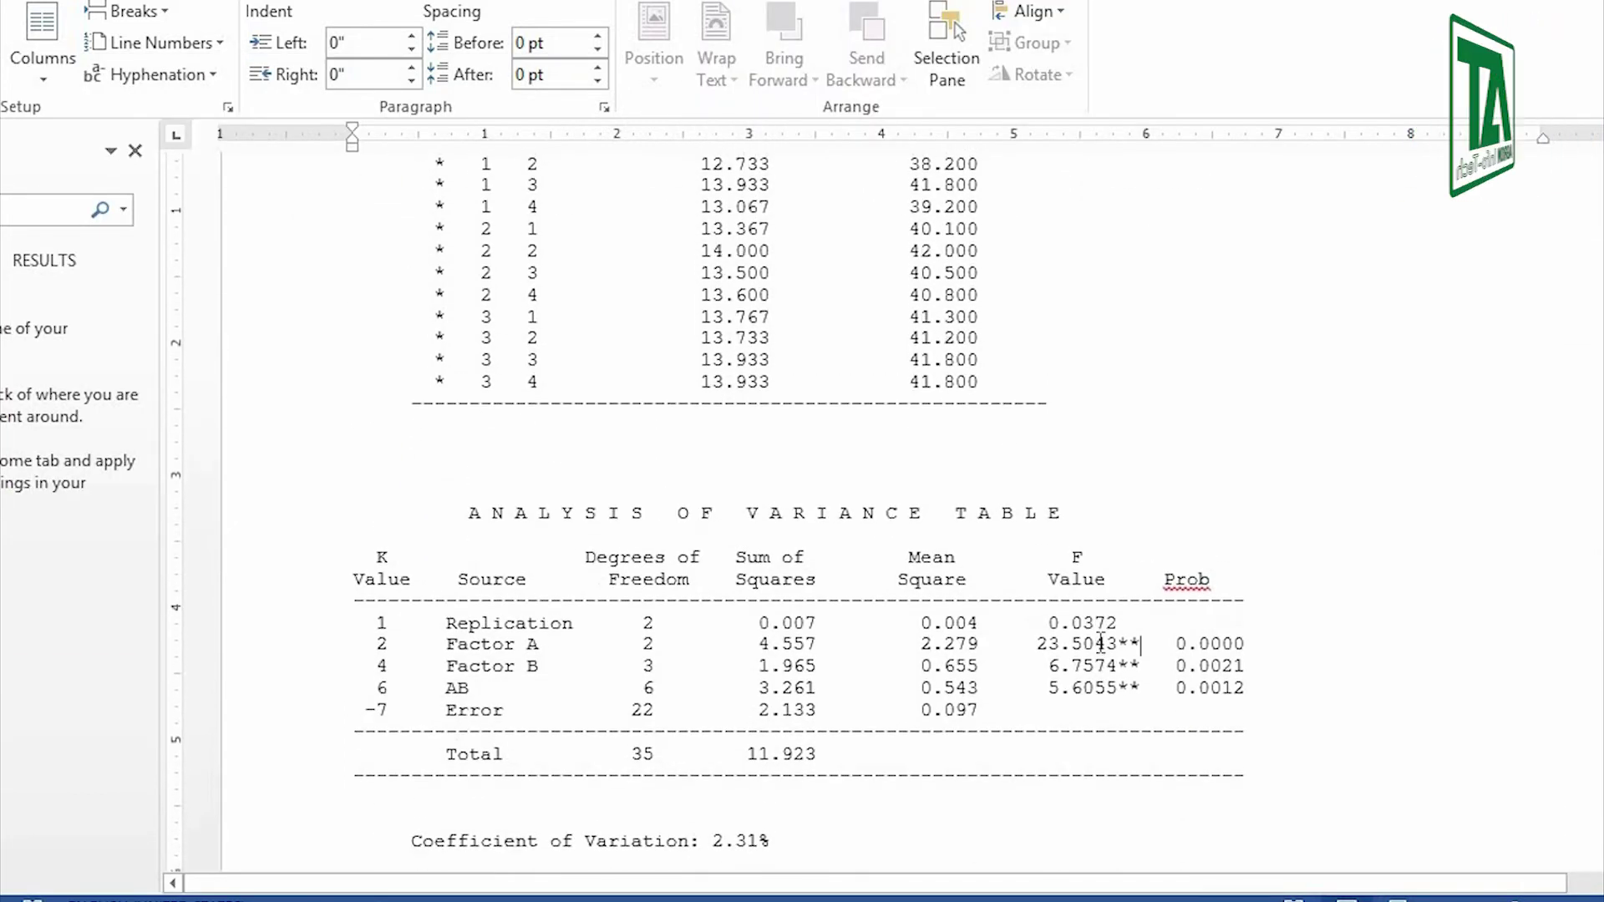
scroll(1101, 643, "up", 1)
key("alt+Tab")
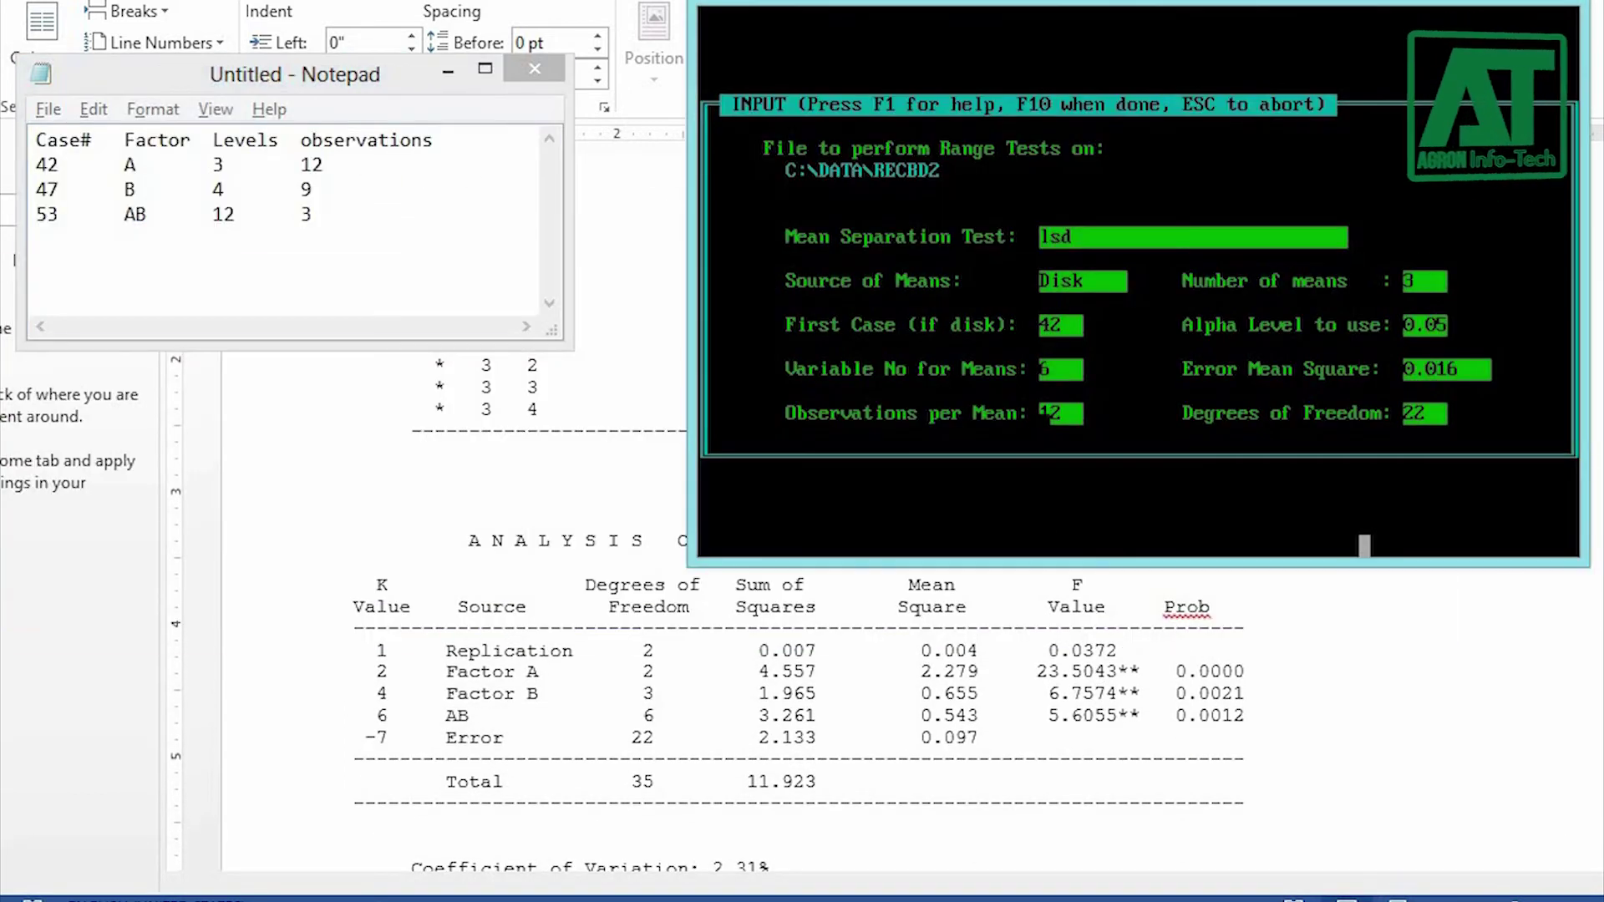
key("F10")
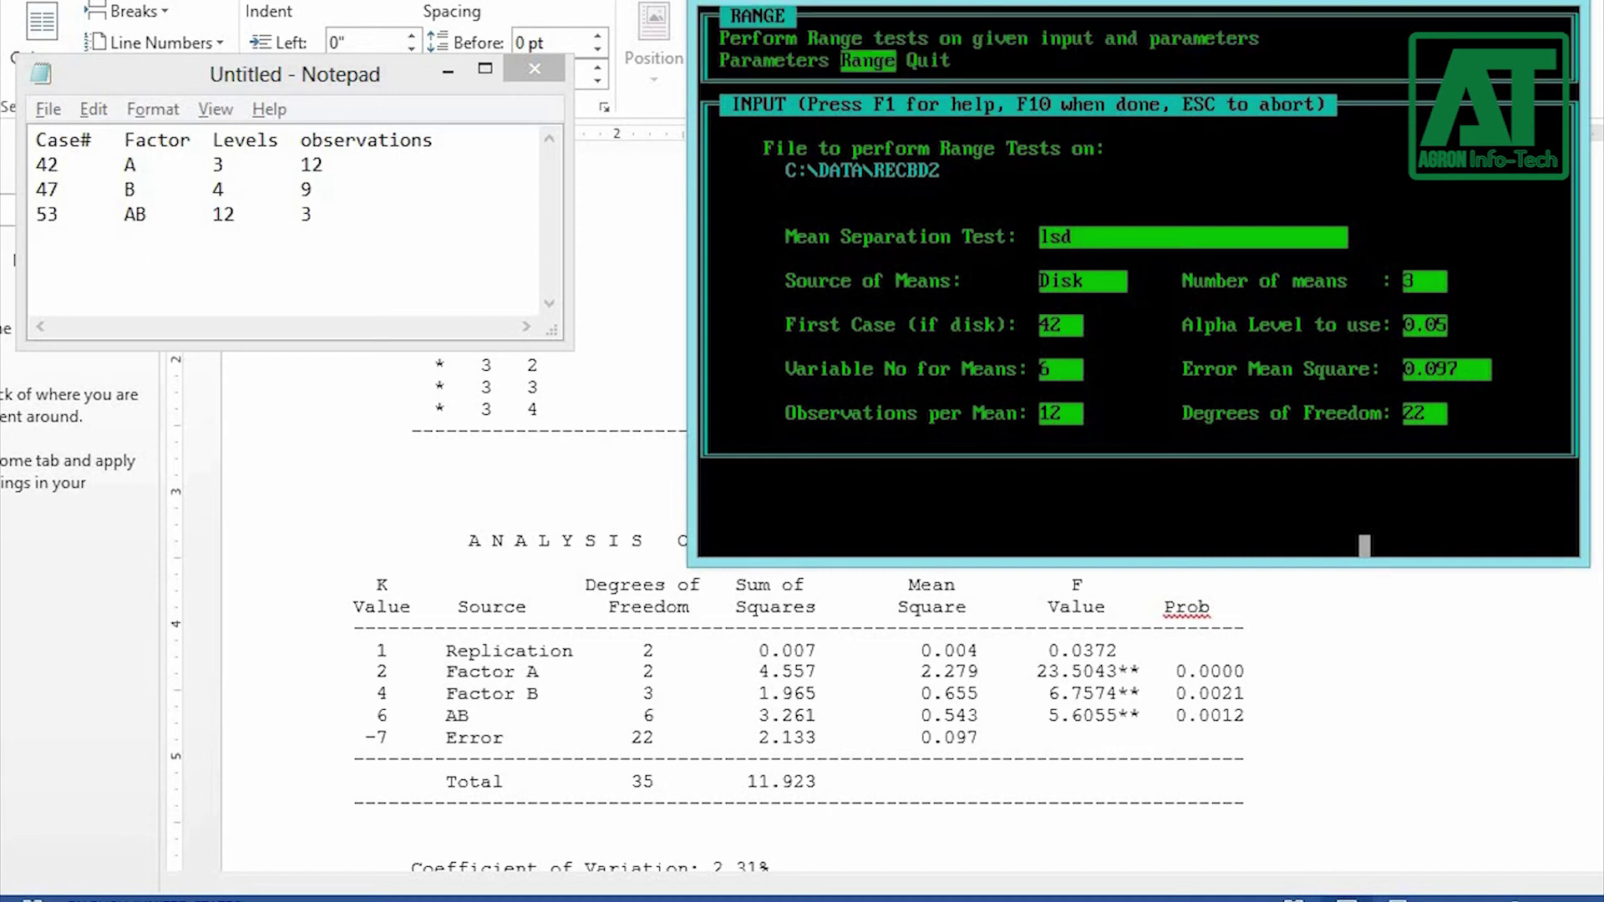
Run the range test for Factor A on variable 6 and save its output to a DOC file
key("Return")
key("s")
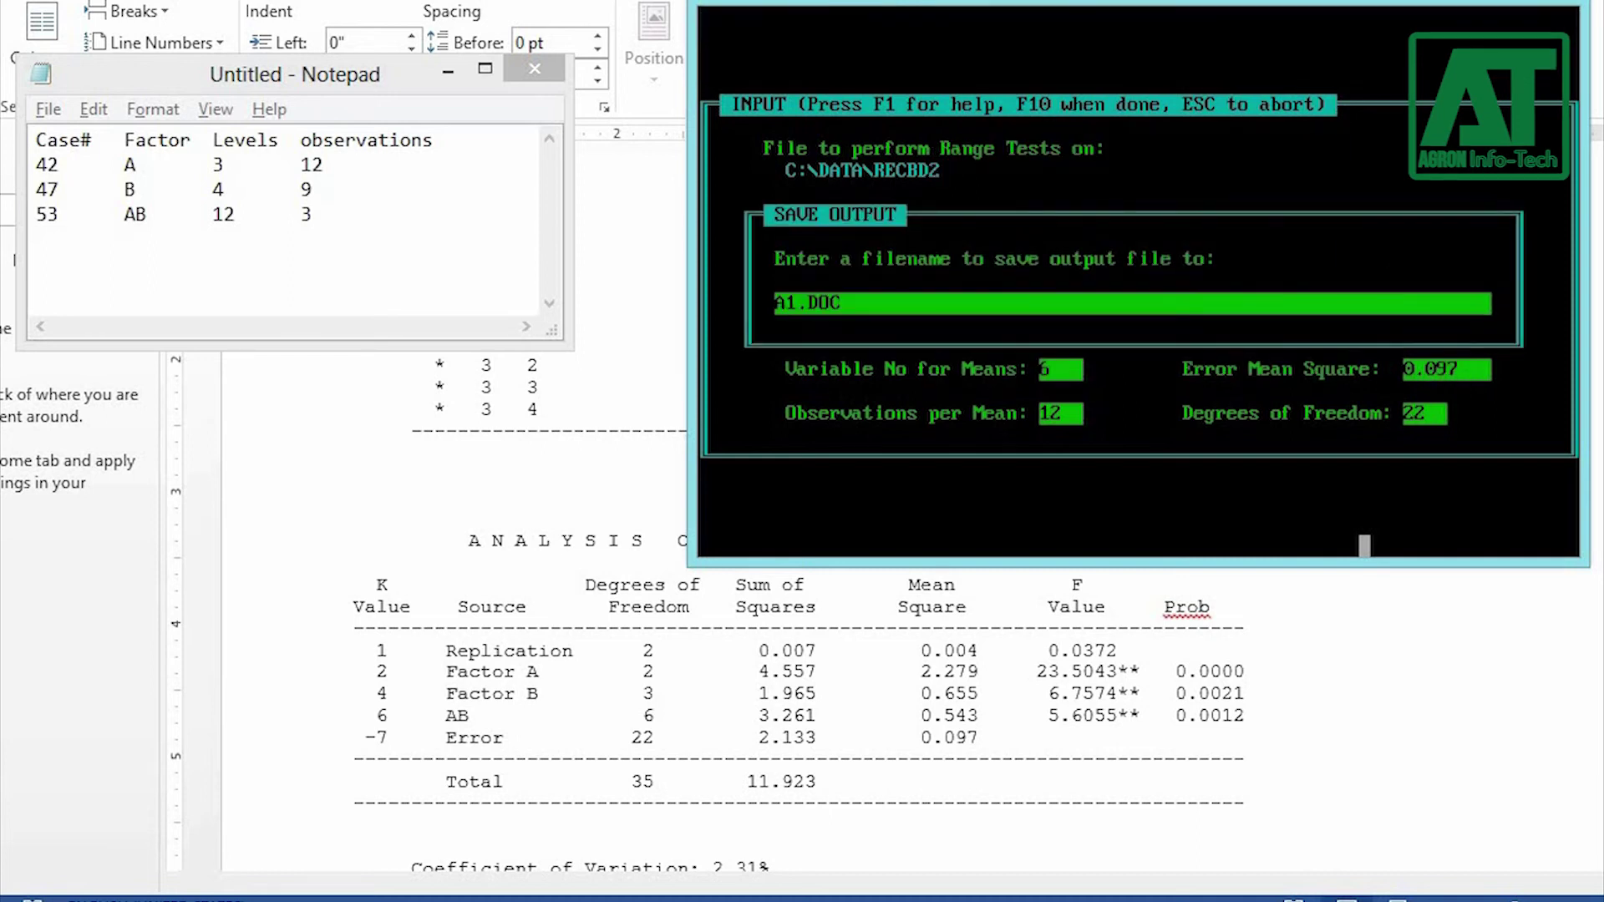
key("Return")
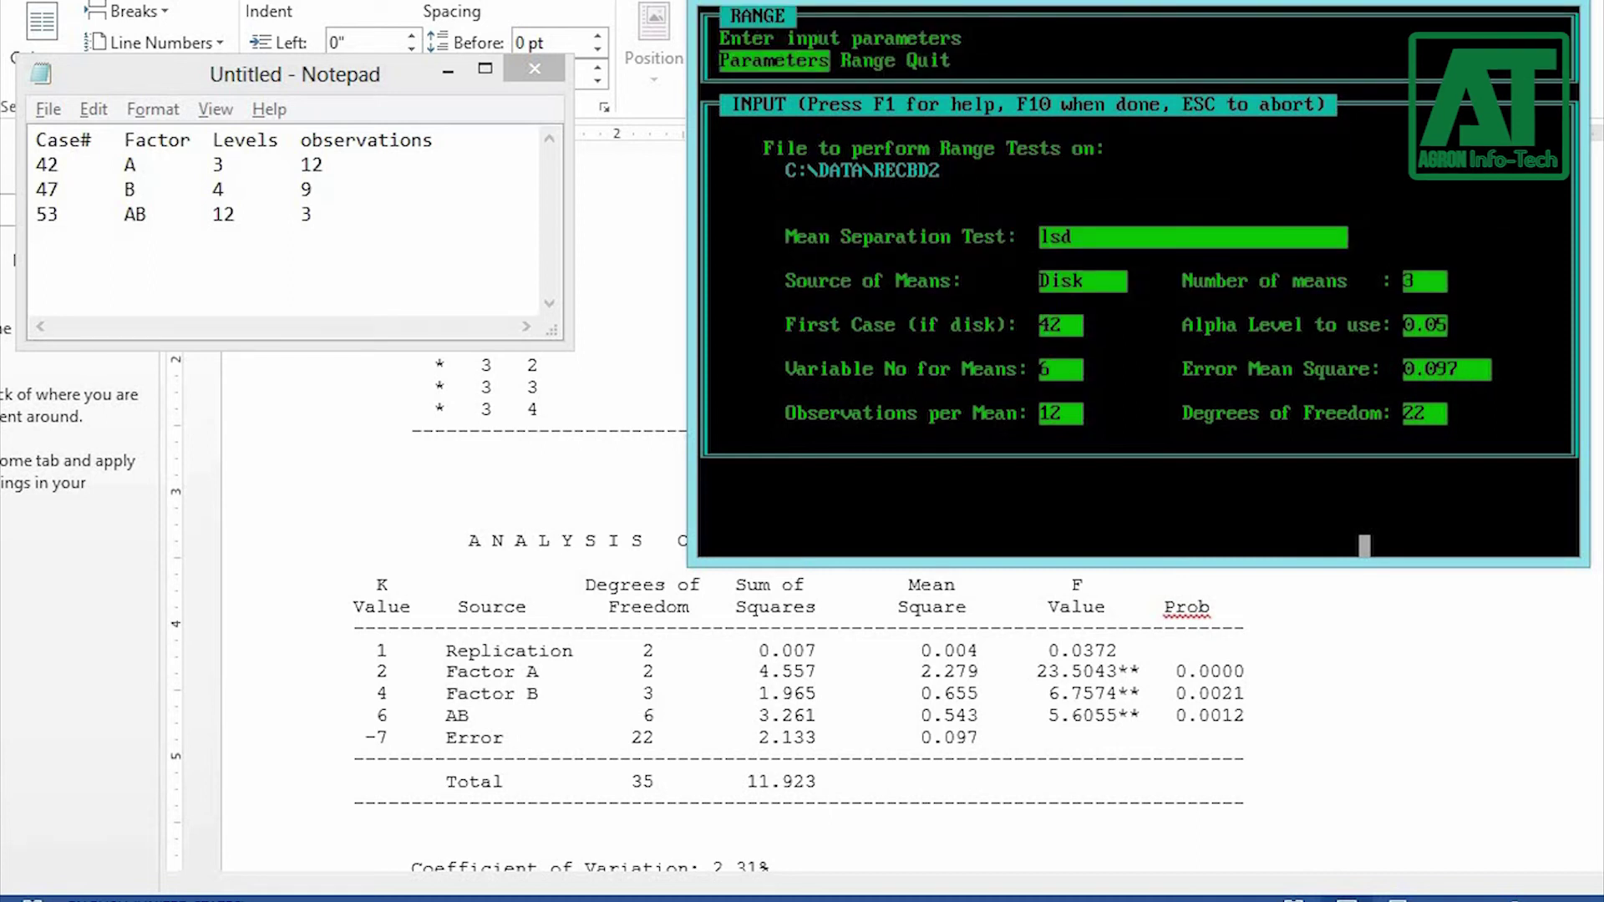
Set the range parameters for Factor B to first case 47, 9 observations per mean and 4 means
key("Return")
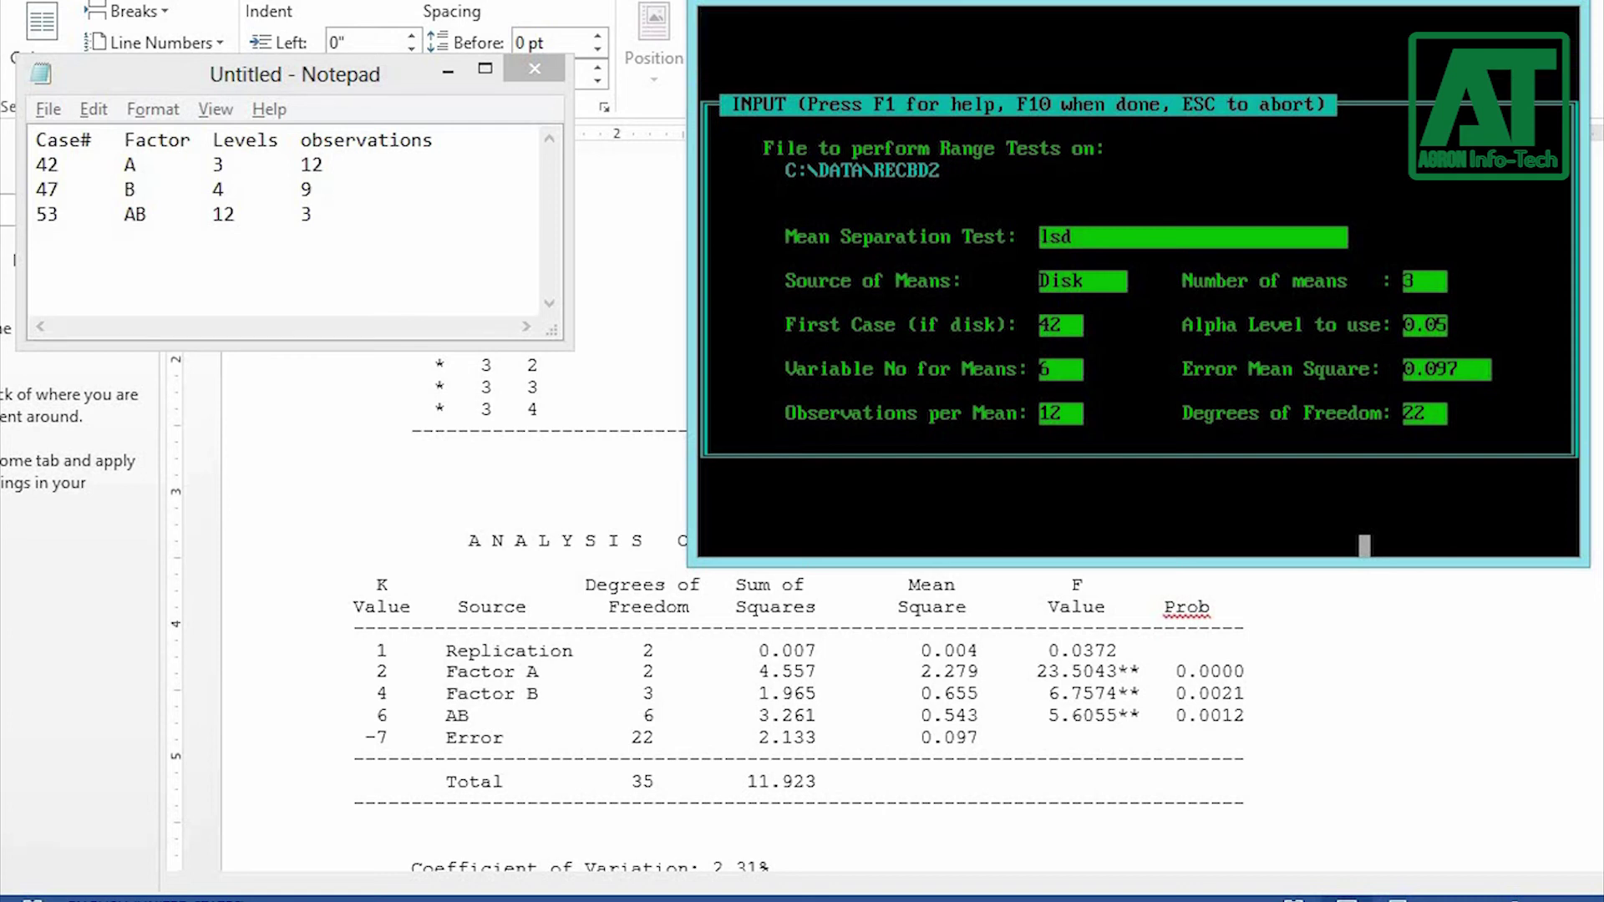
key("Return")
key("Return")
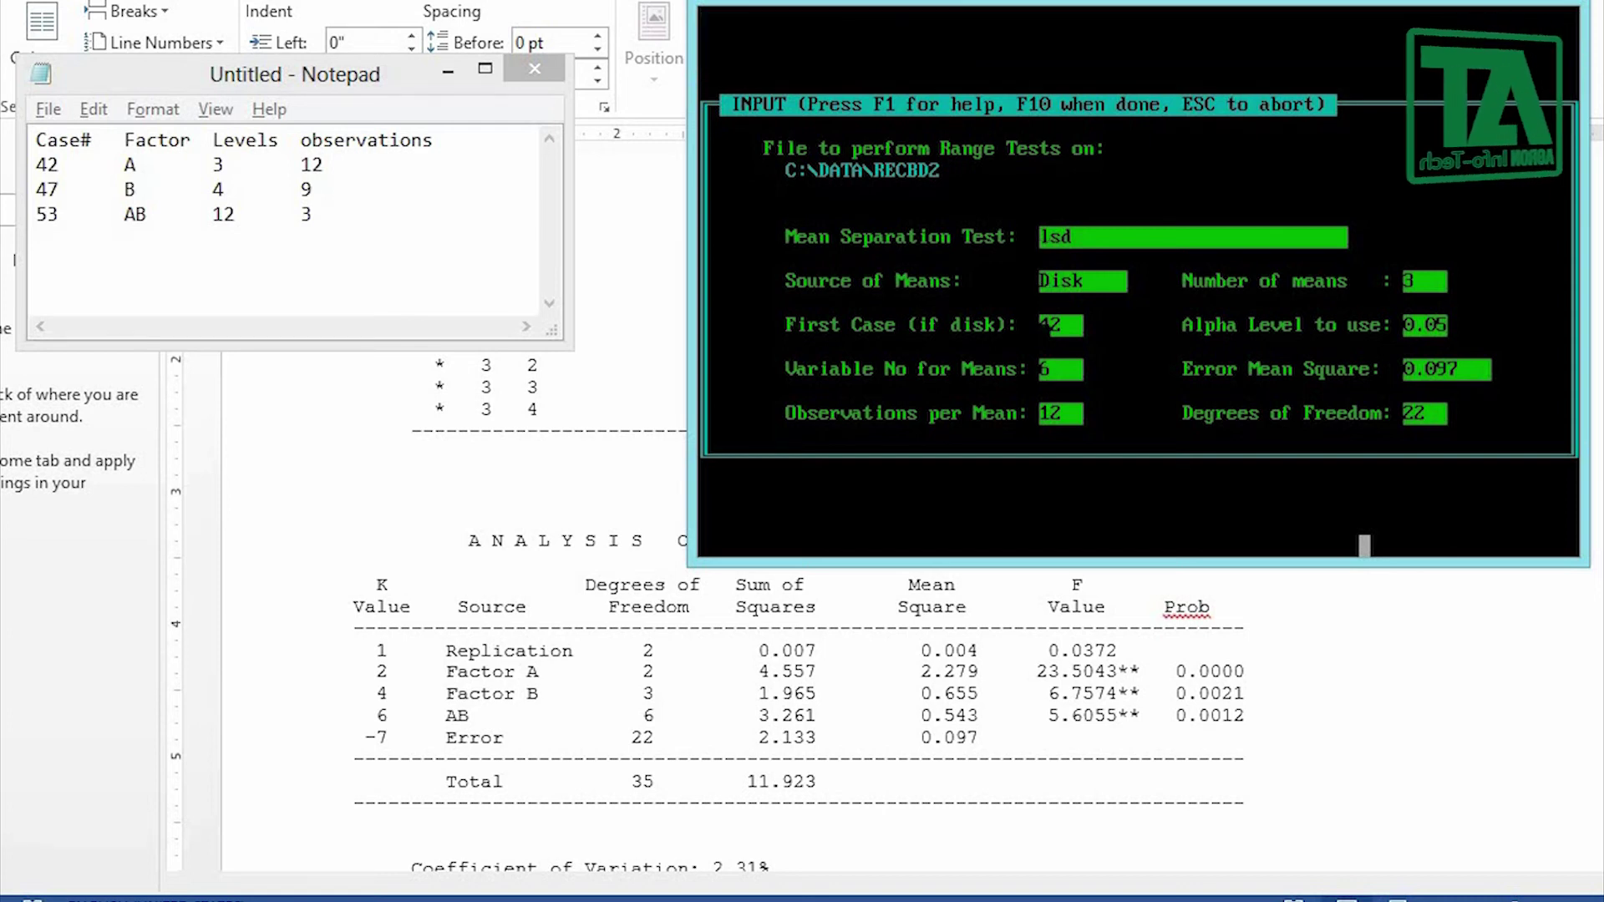
type("4")
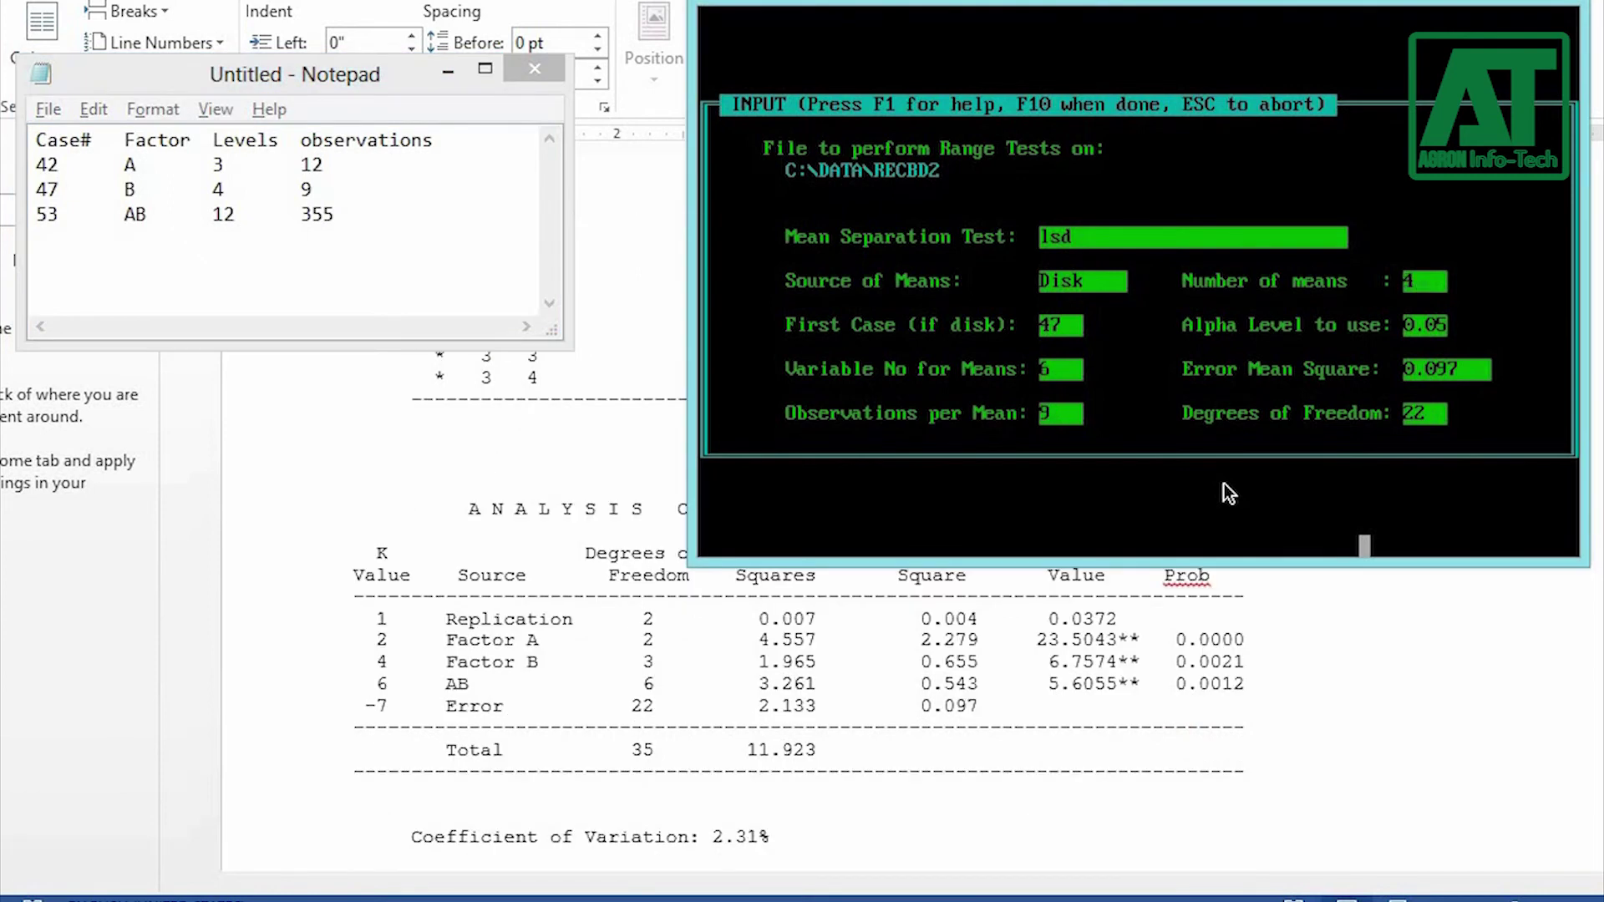
key("F10")
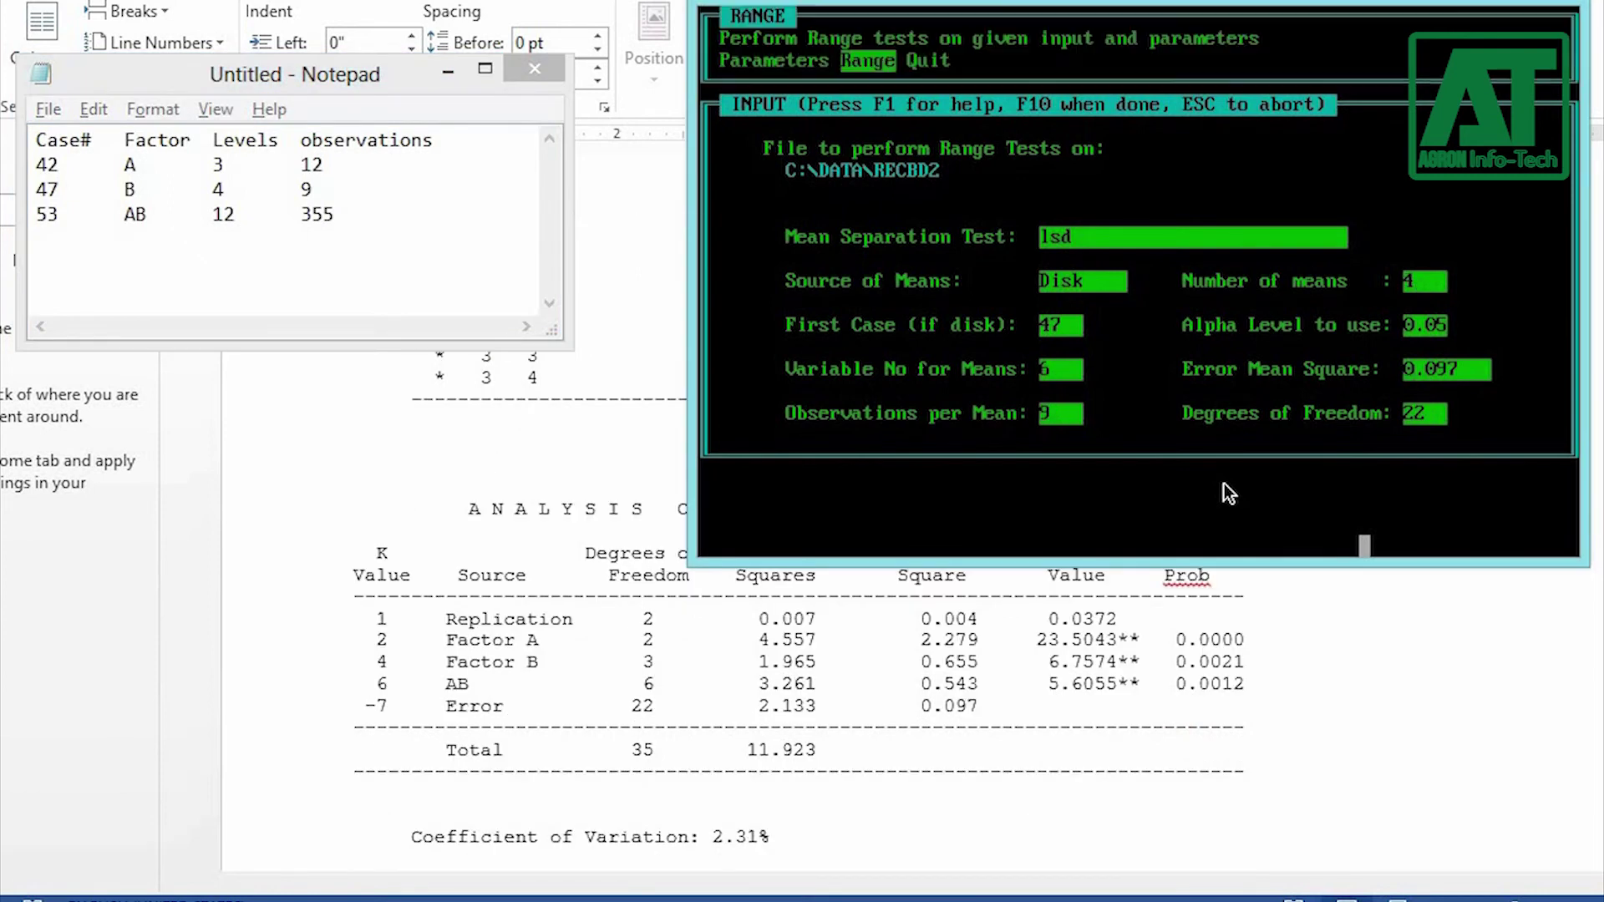
Run the range test for Factor B on variable 6 and save the output as B2.DOC
key("Return")
type("s")
type("B1.DOC")
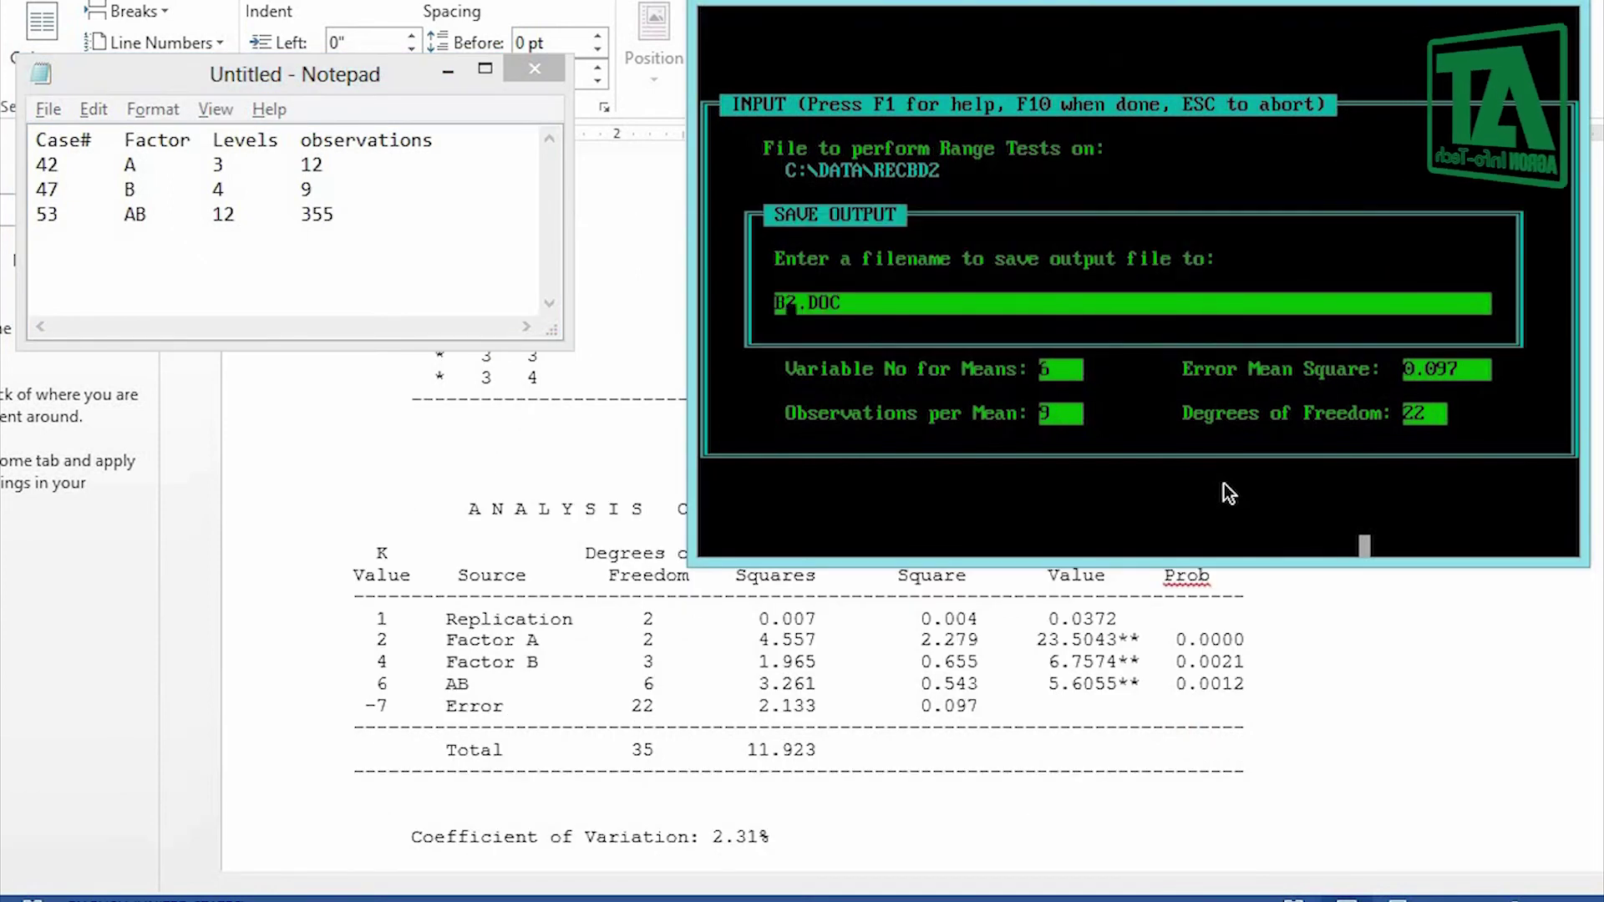
key("Return")
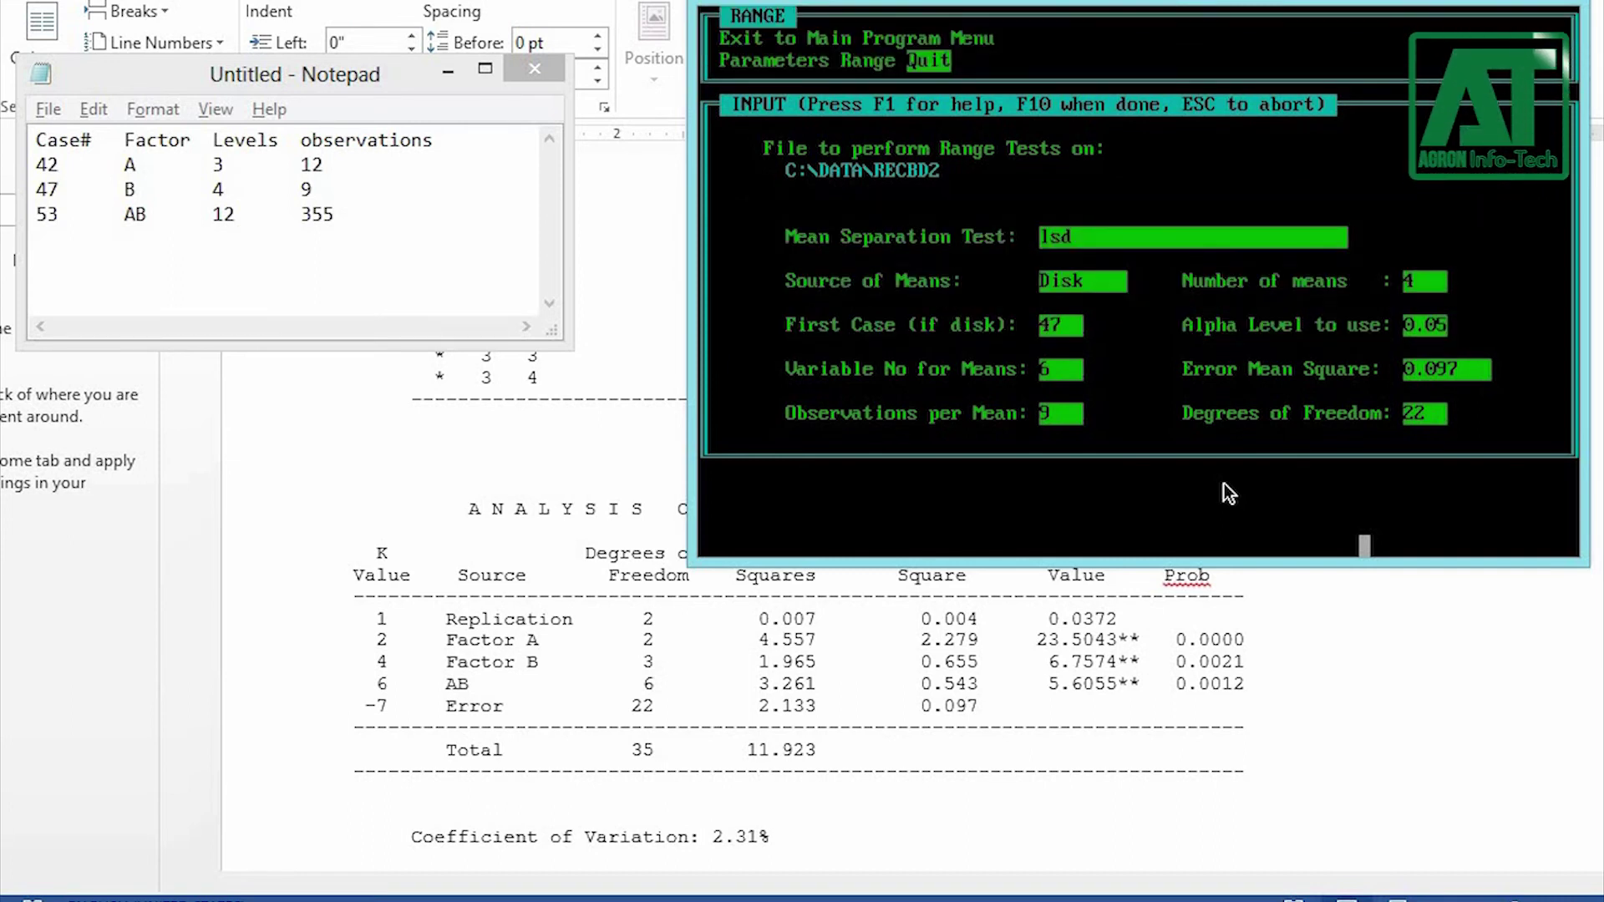
Reopen the range test parameters and bring the Kernel yield analysis of variance table back into view in the Word document
key("Right")
key("Return")
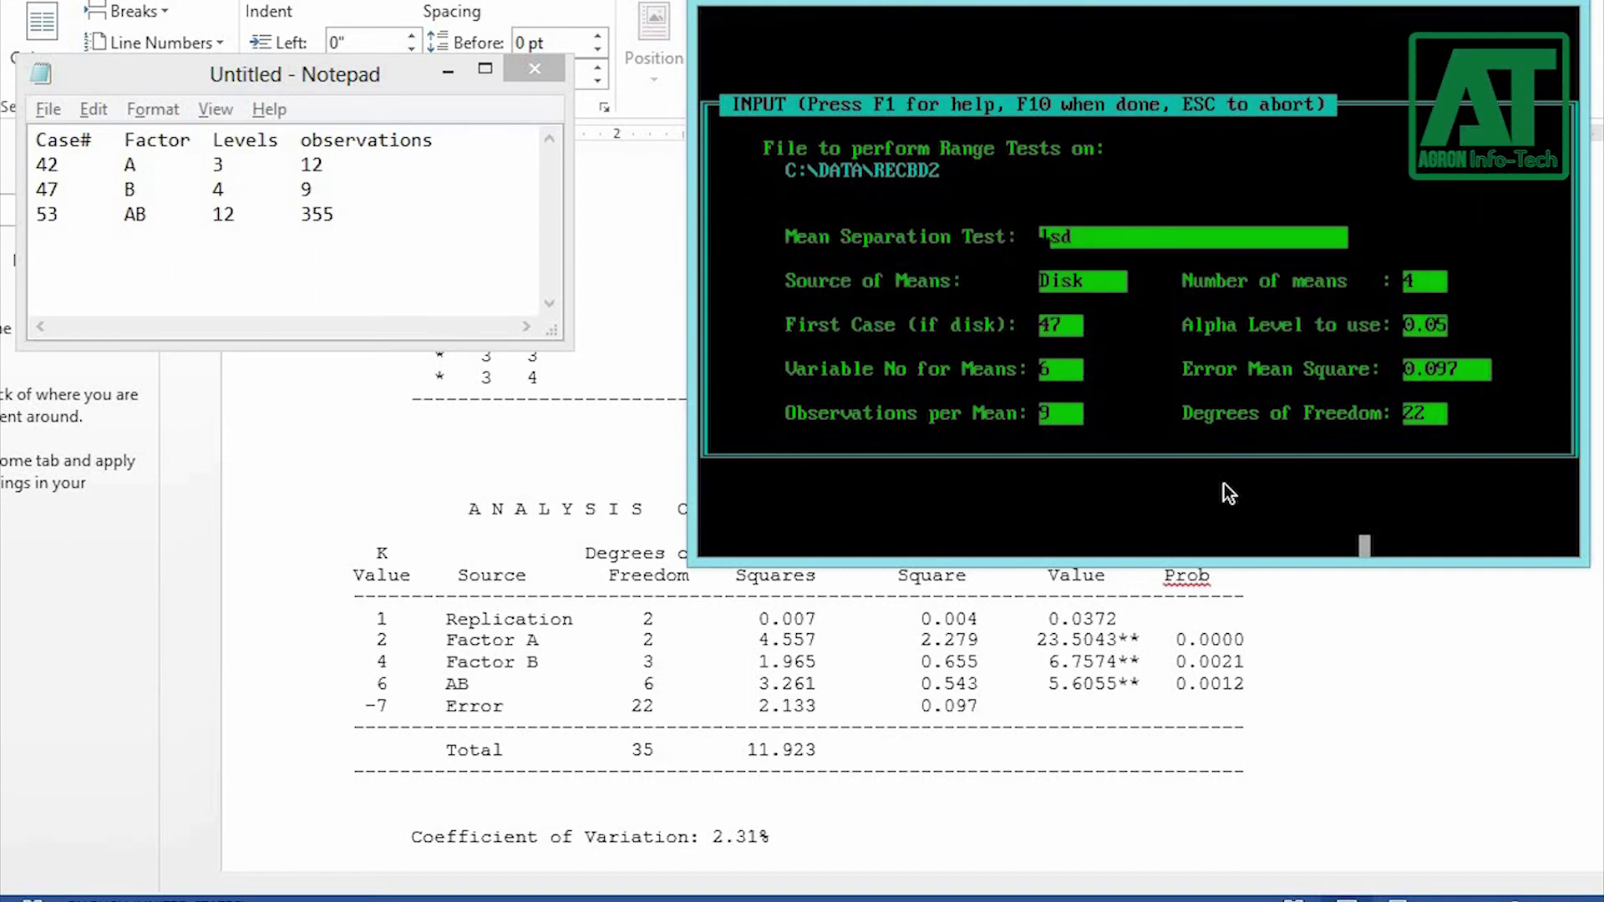
key("alt+Tab")
key("Tab")
scroll(1106, 480, "up", 3)
key("alt+Tab")
key("Tab")
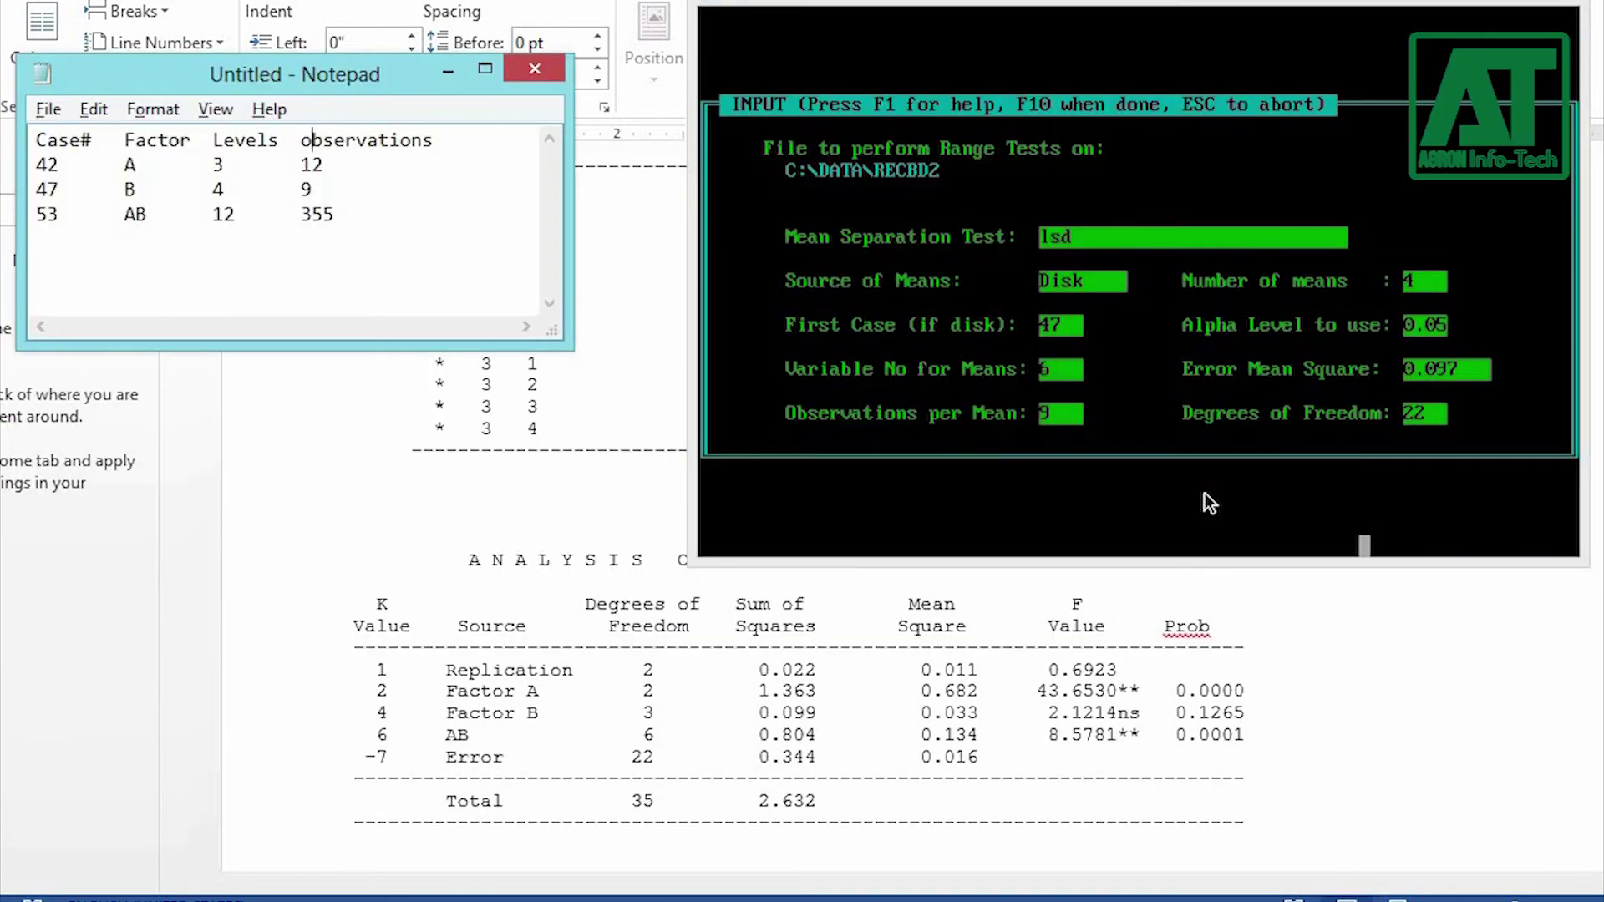
Set the AB interaction parameters to first case 53, variable 5, 3 observations per mean, 12 means and error mean square 0.016
left_click(1204, 493)
type("53")
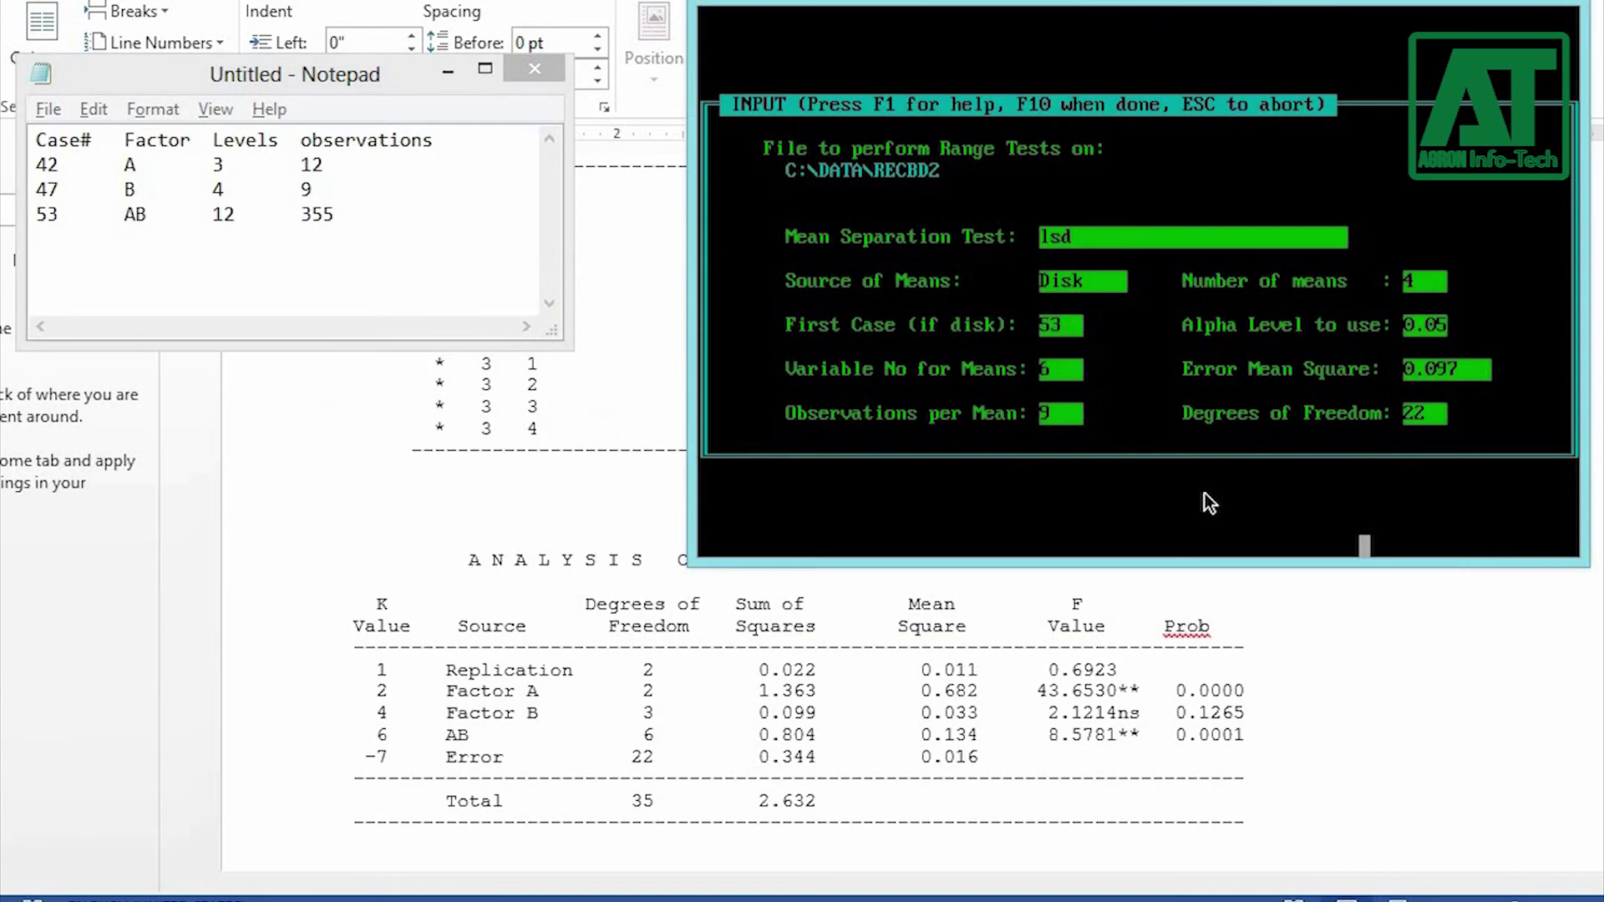
key("Return")
type("5")
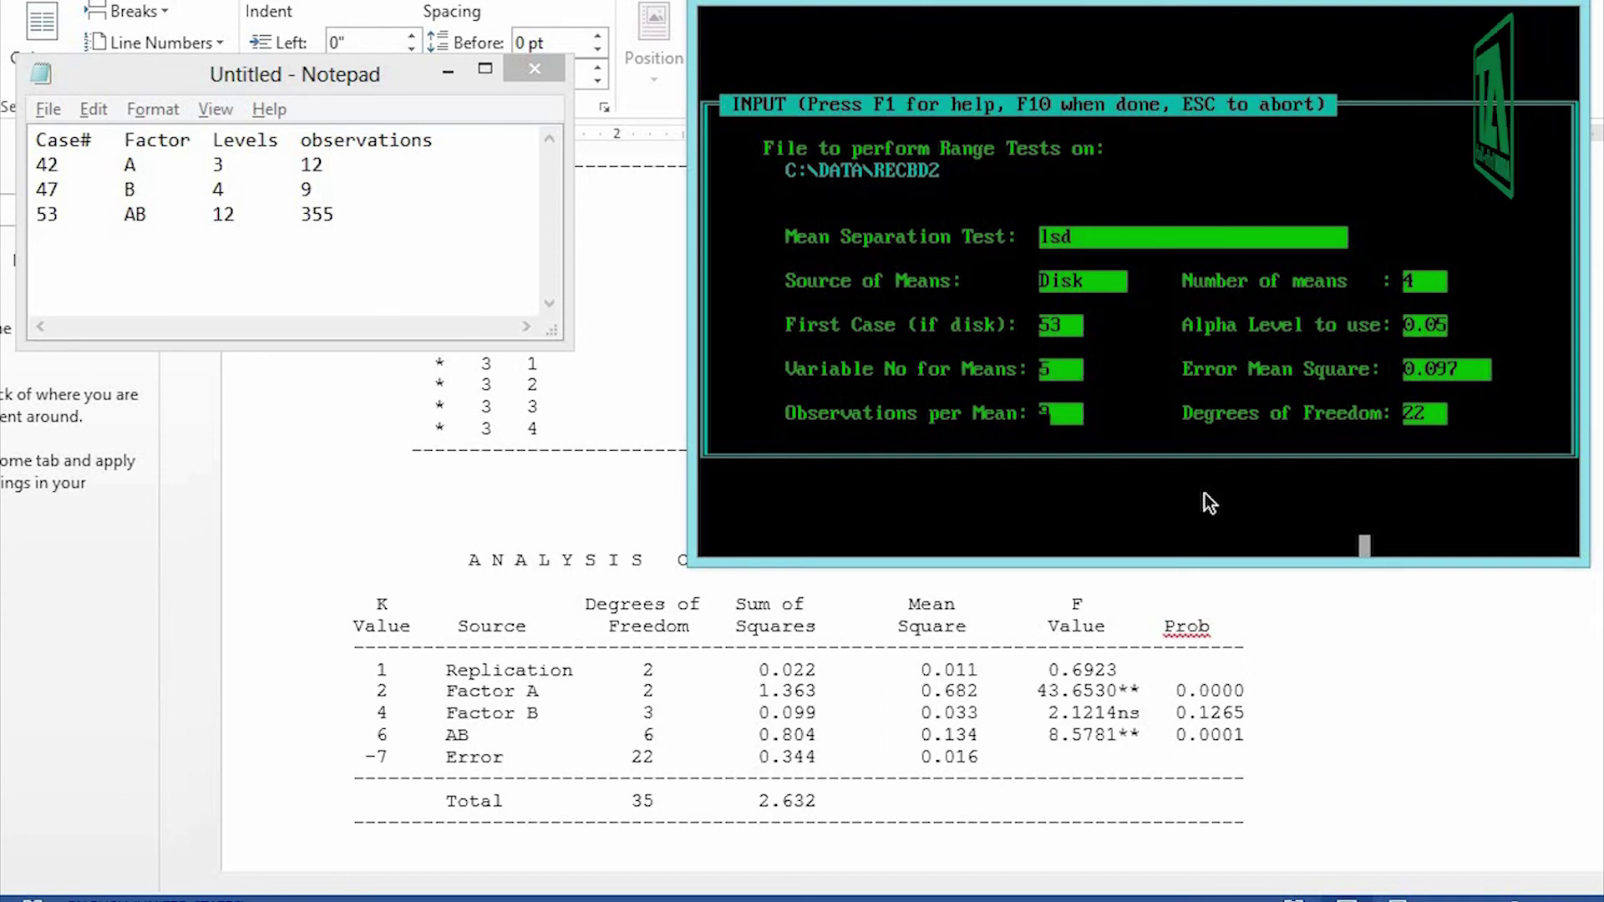
key("Return")
type("3")
key("Return")
type("12")
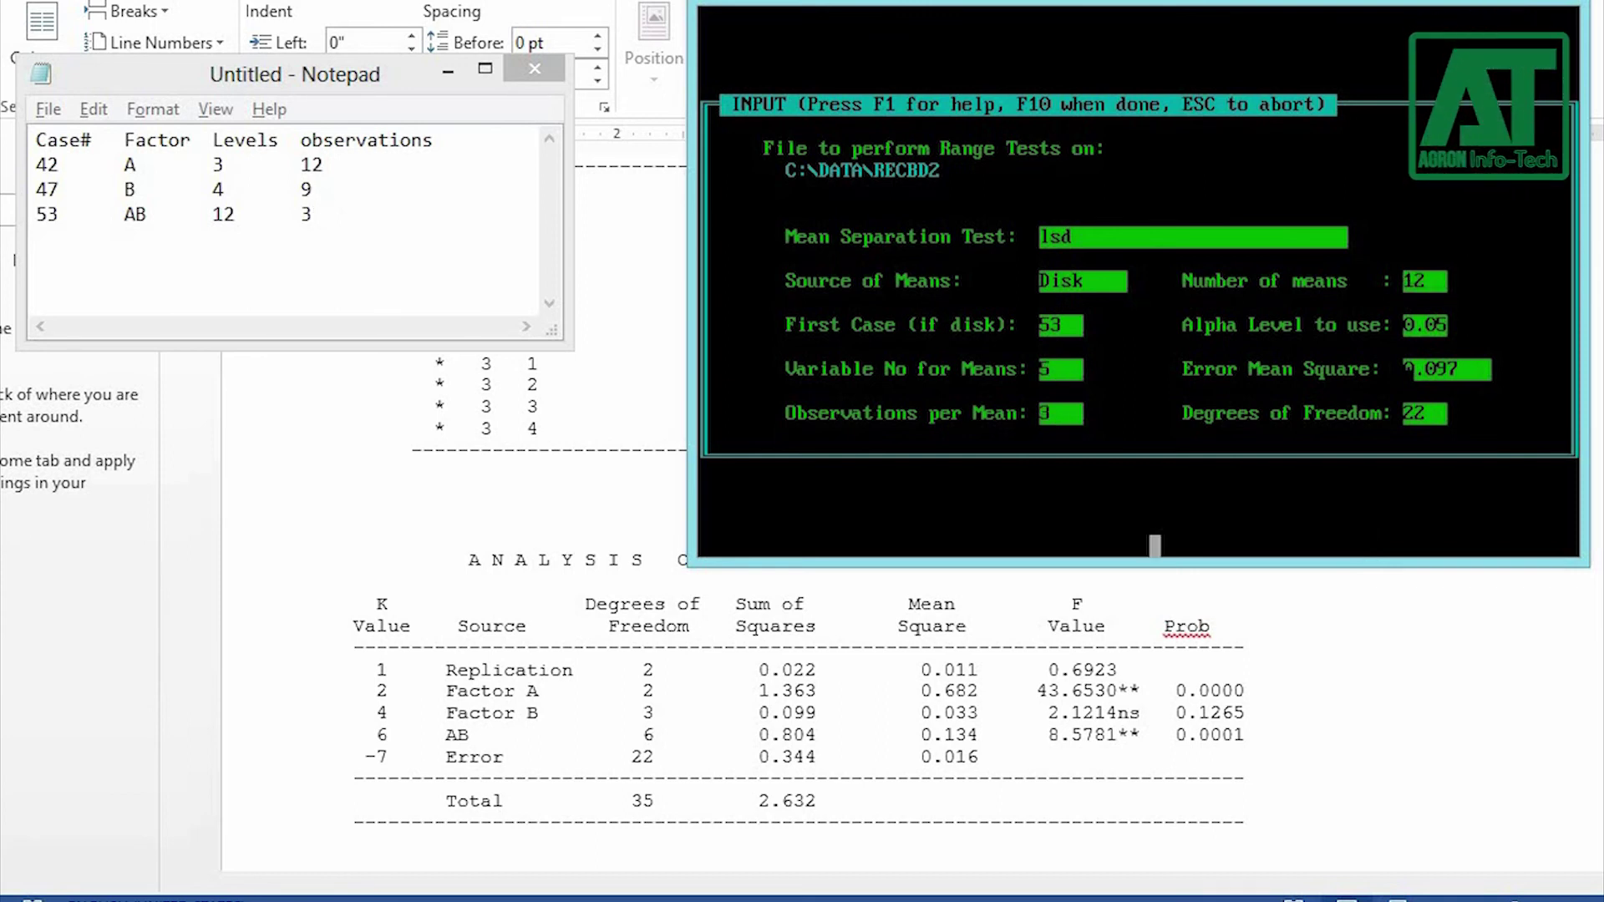
key("F10")
Run the range test for the AB interaction on variable 5 and save the output as AB1.DOC
type("sAB")
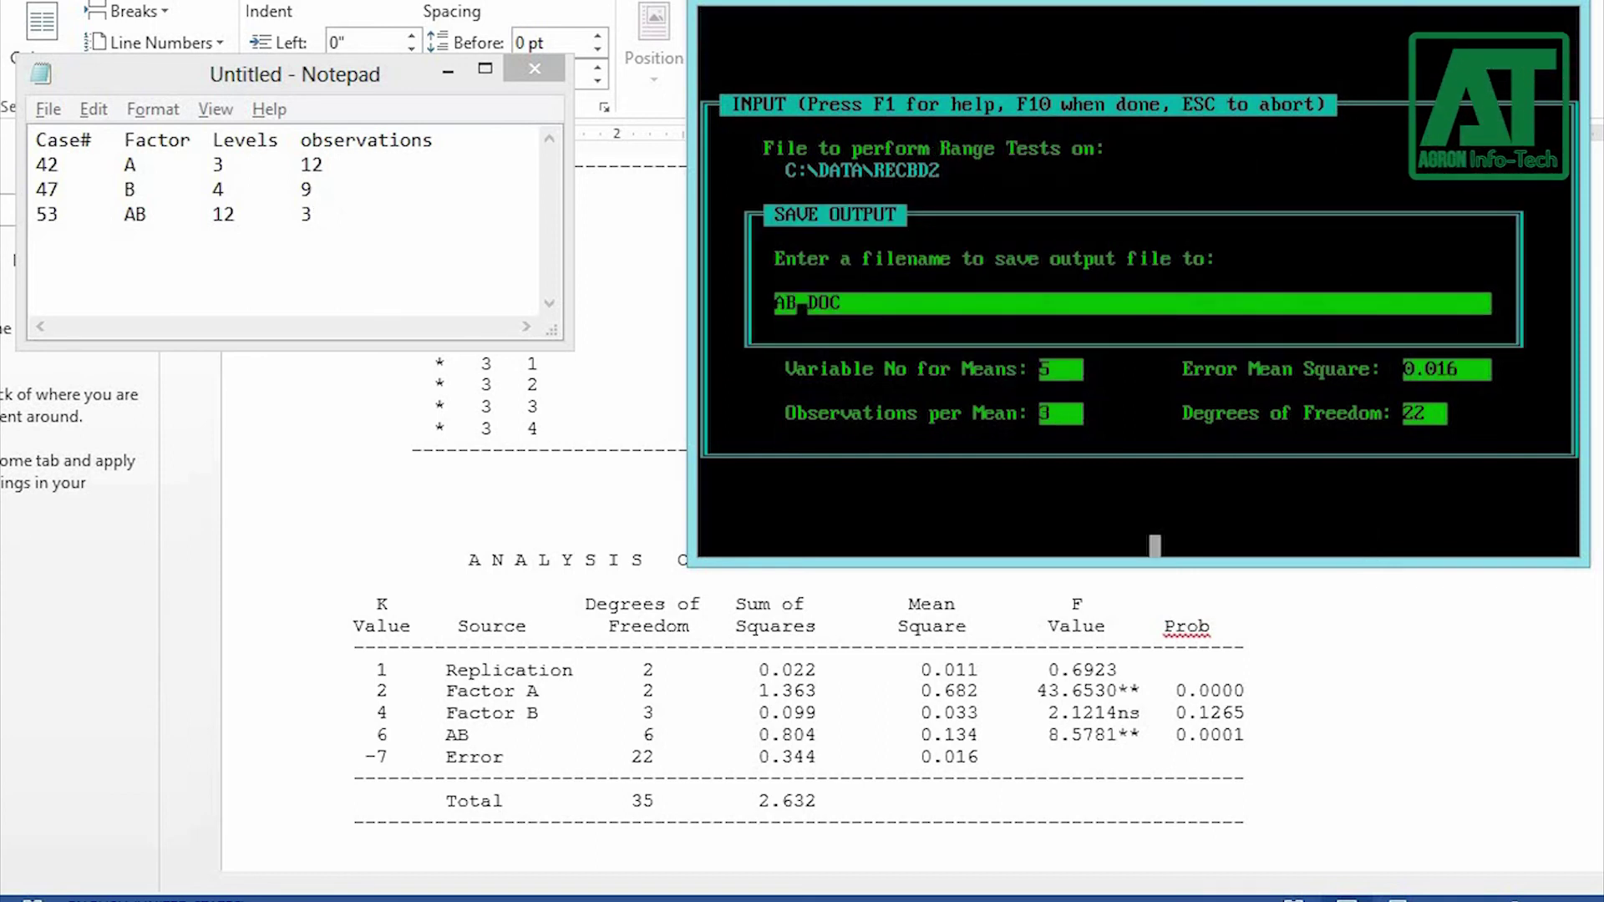
type("1.DOC")
key("Return")
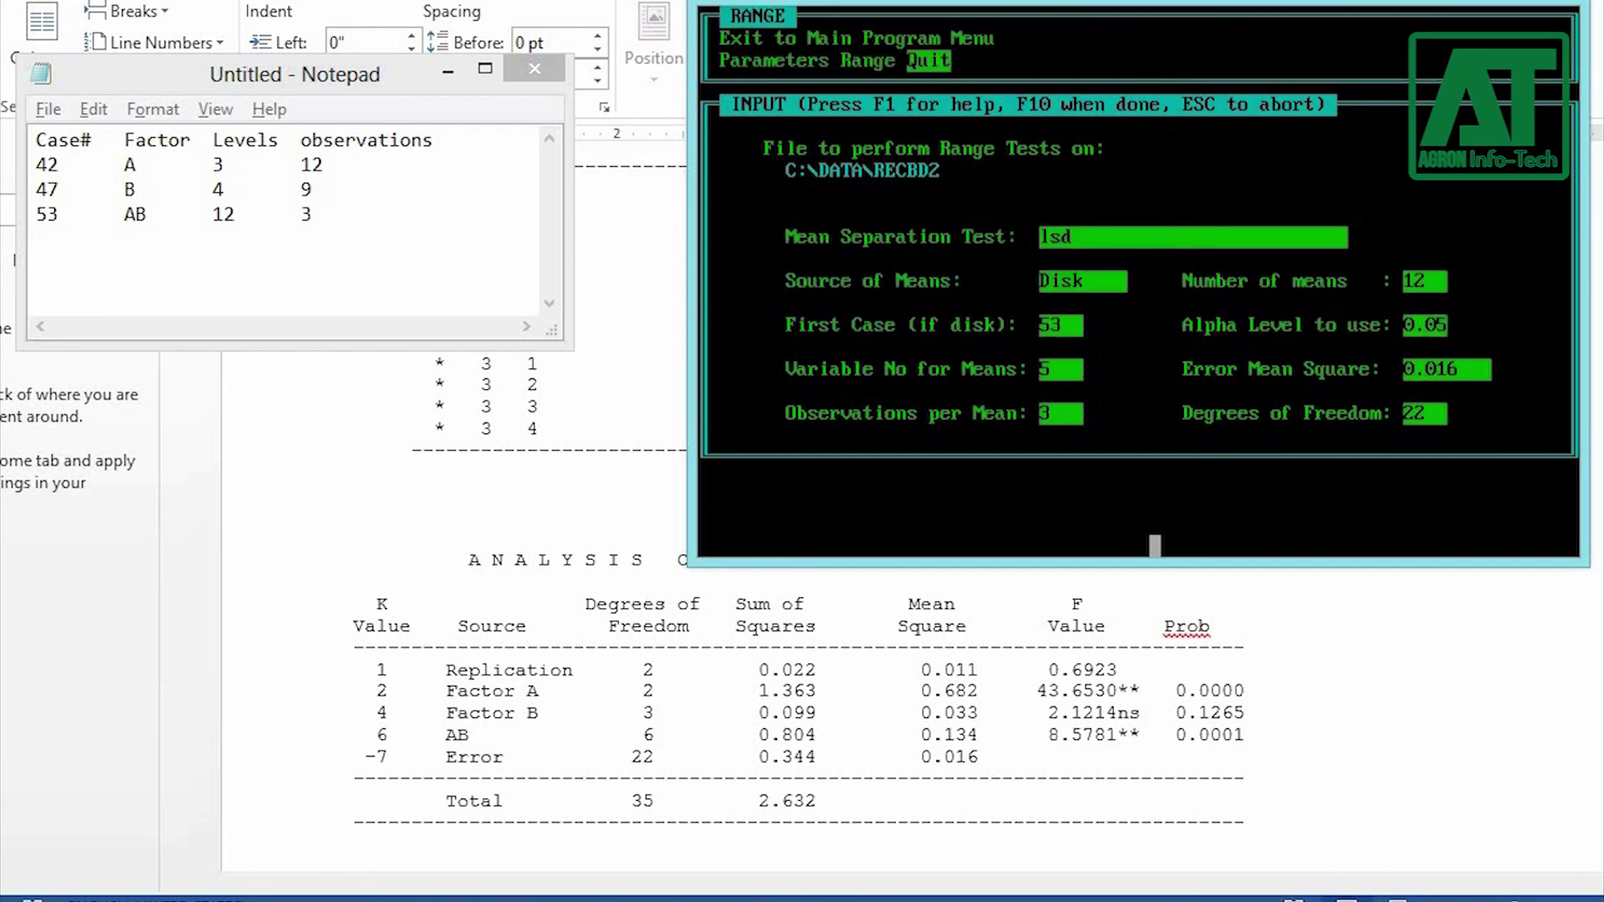
Set the AB interaction range test parameters to variable 6 with an error mean square of 0.097
key("Return")
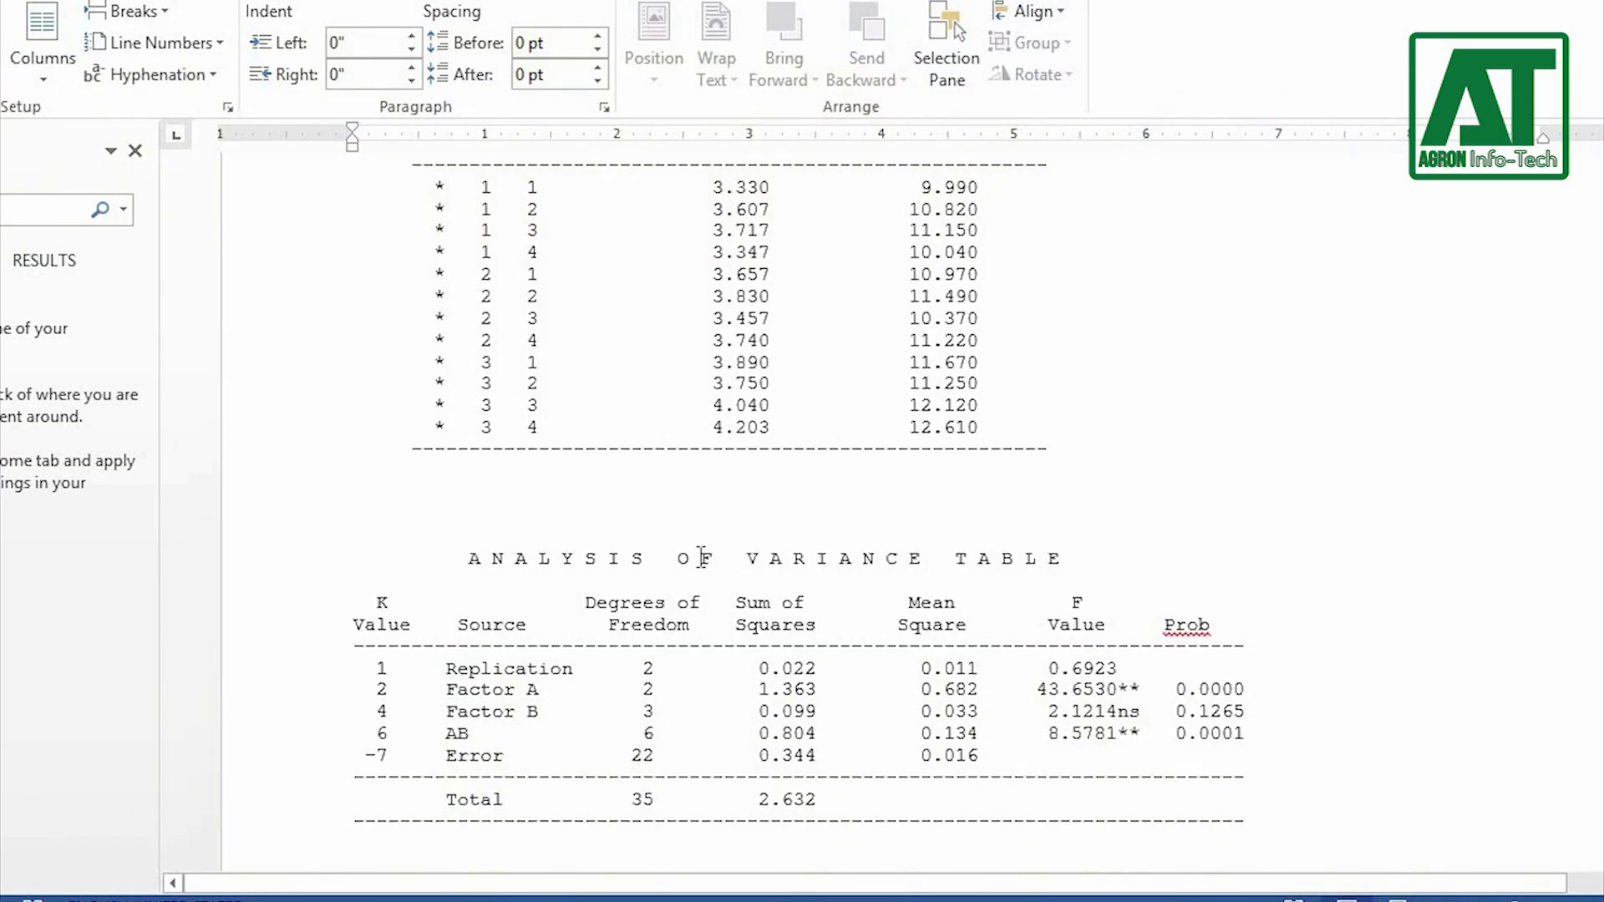
scroll(698, 555, "down", 10)
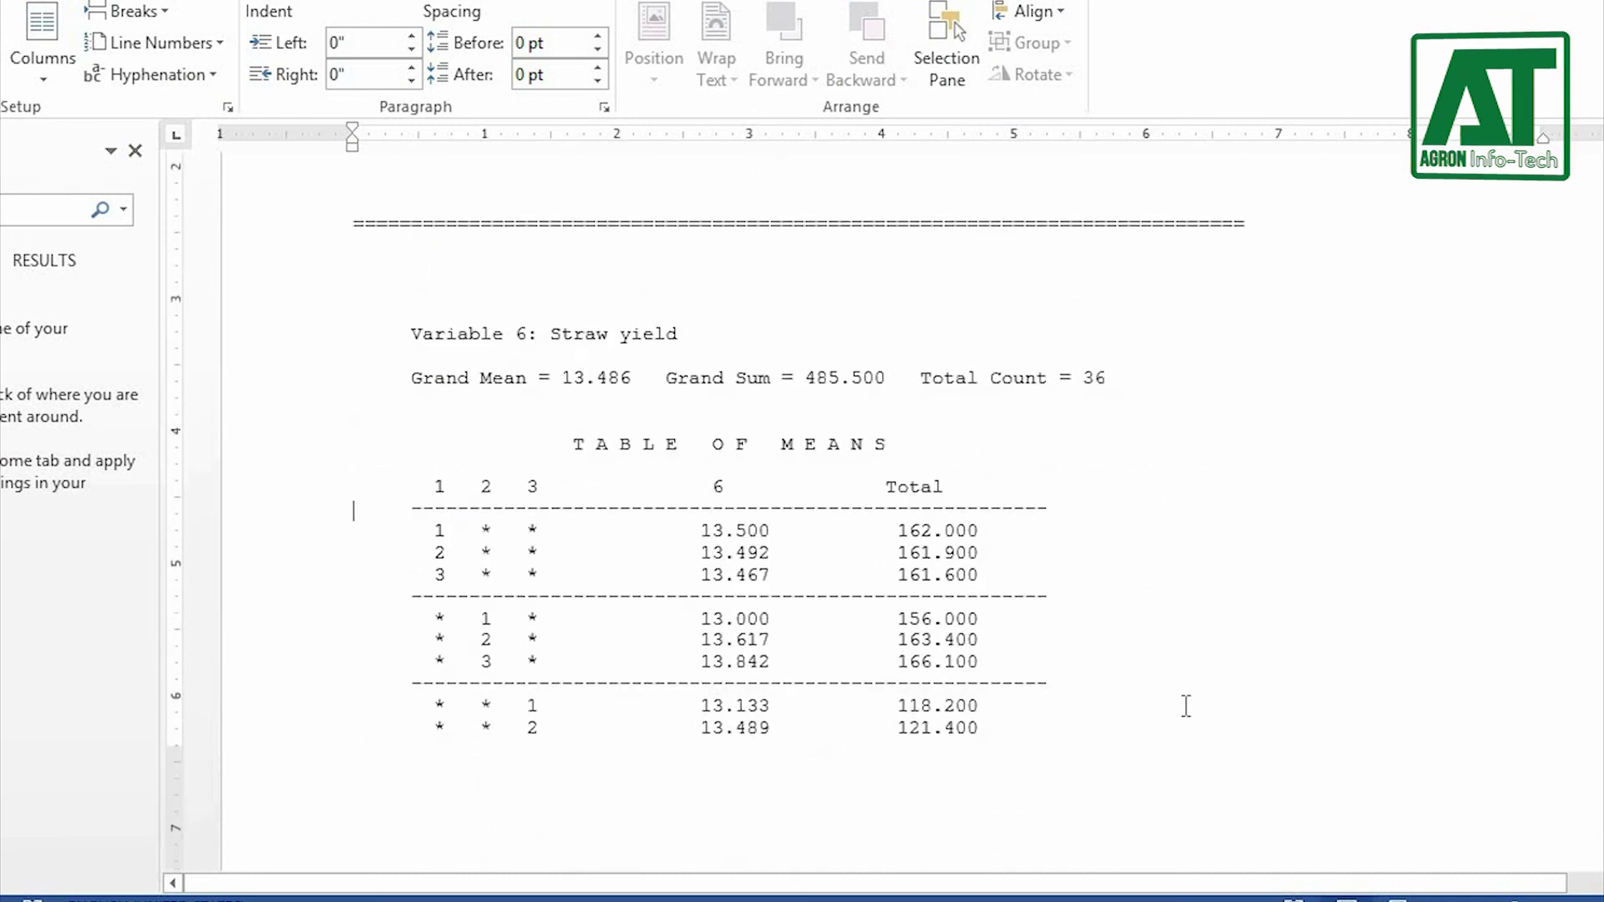
scroll(1195, 698, "down", 9)
key("alt+Tab")
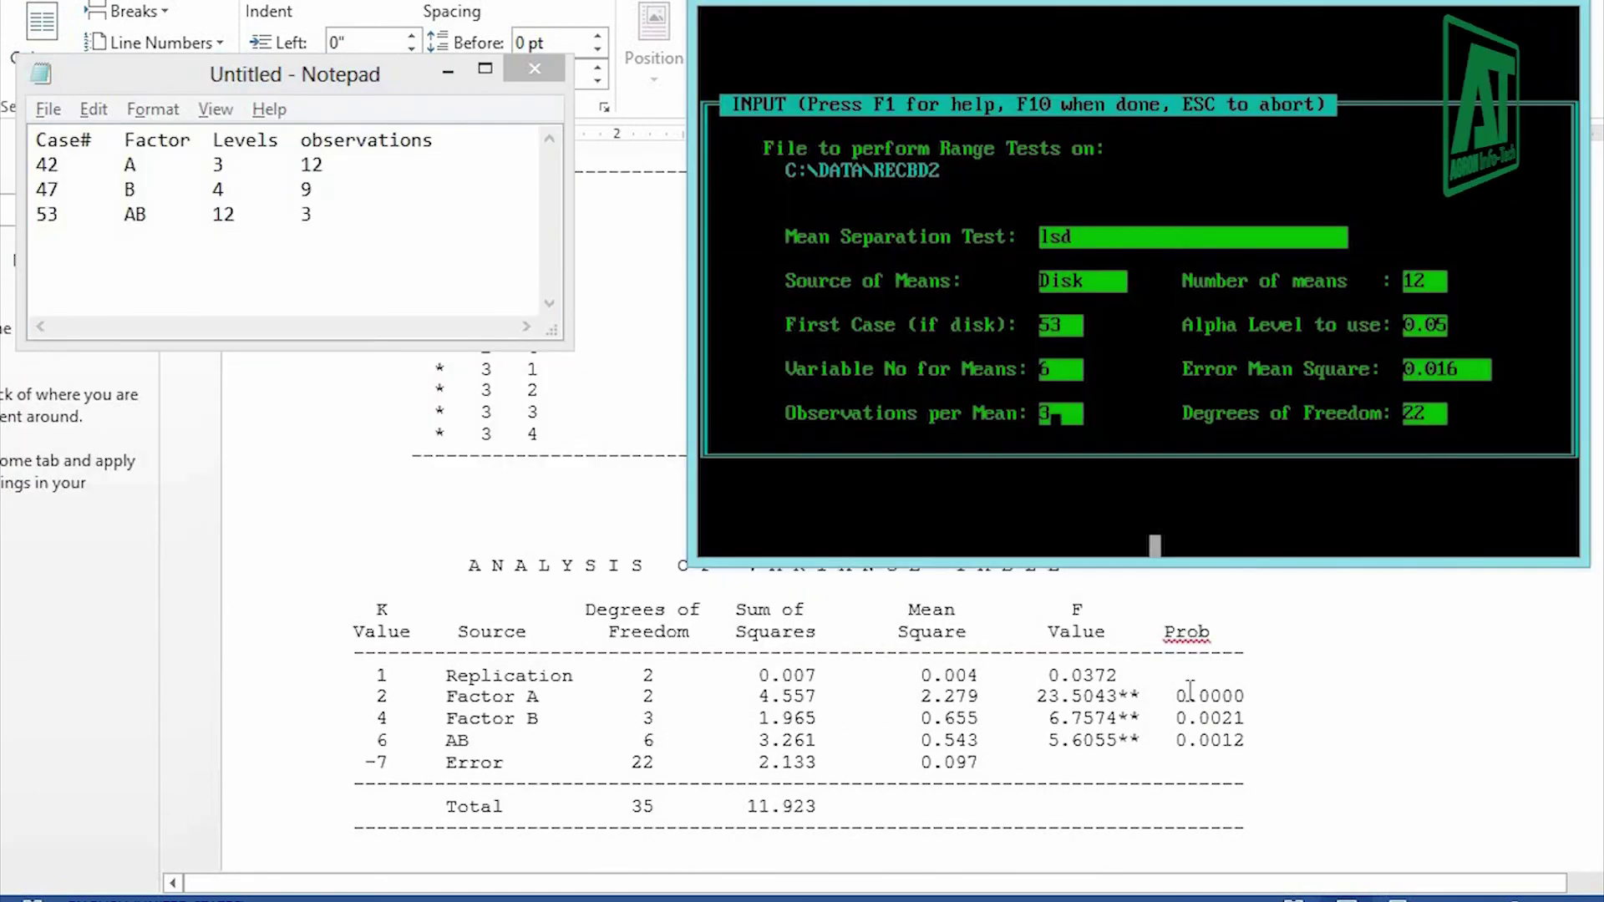
key("Return")
key("Return")
key("Return")
type("0.097")
Run the range test for the AB interaction on variable 6, save its output to a file and leave the Range module
key("F10")
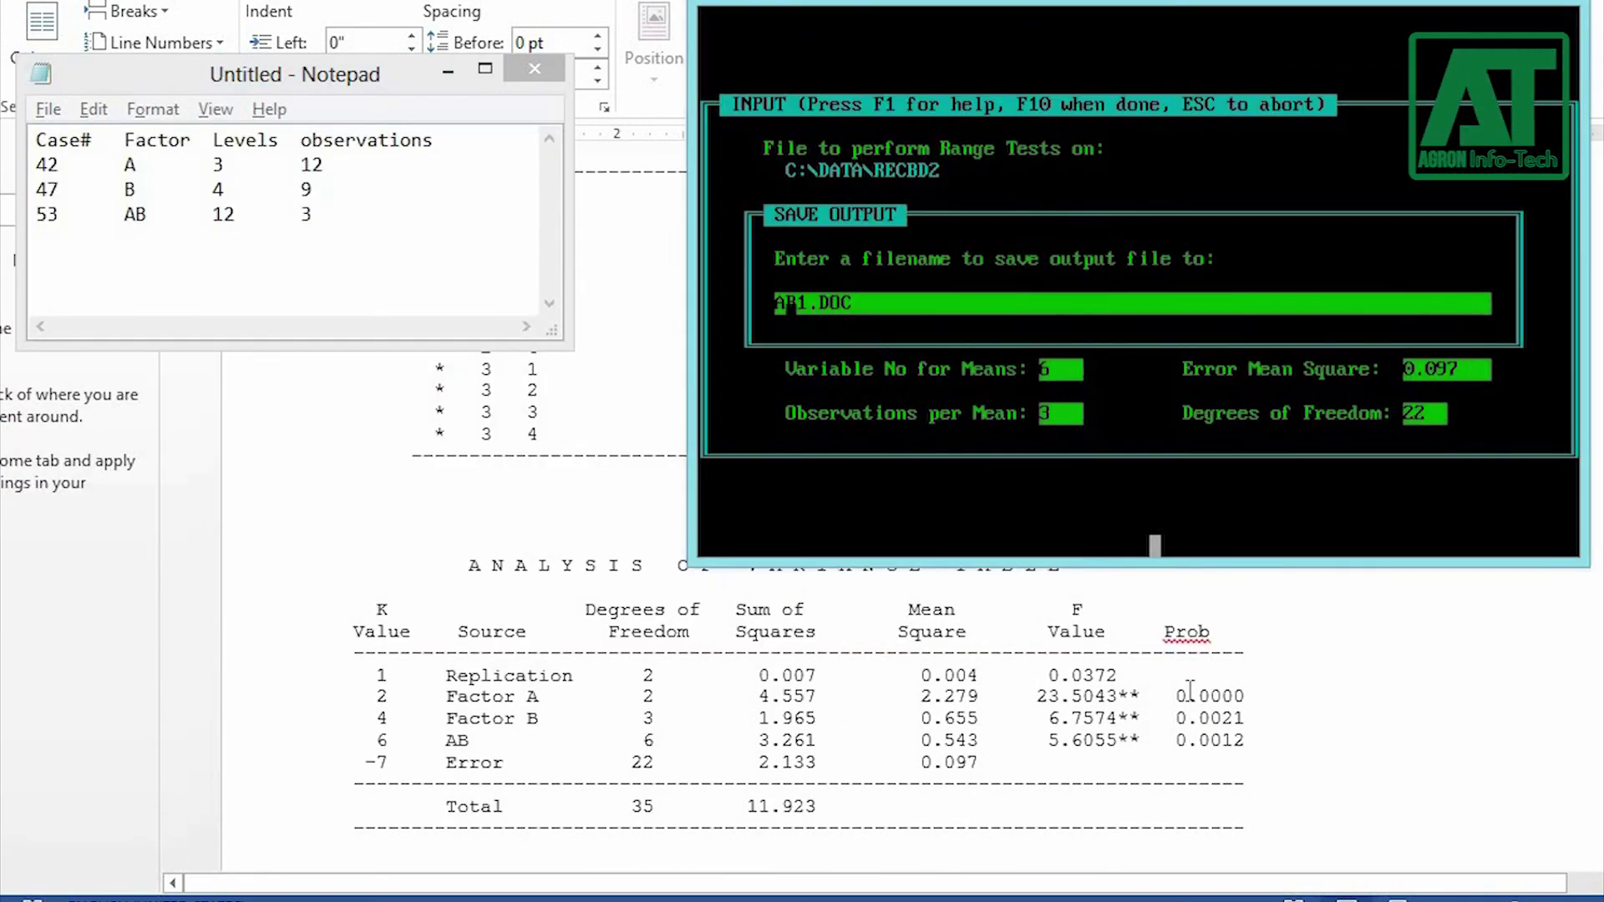
key("Return")
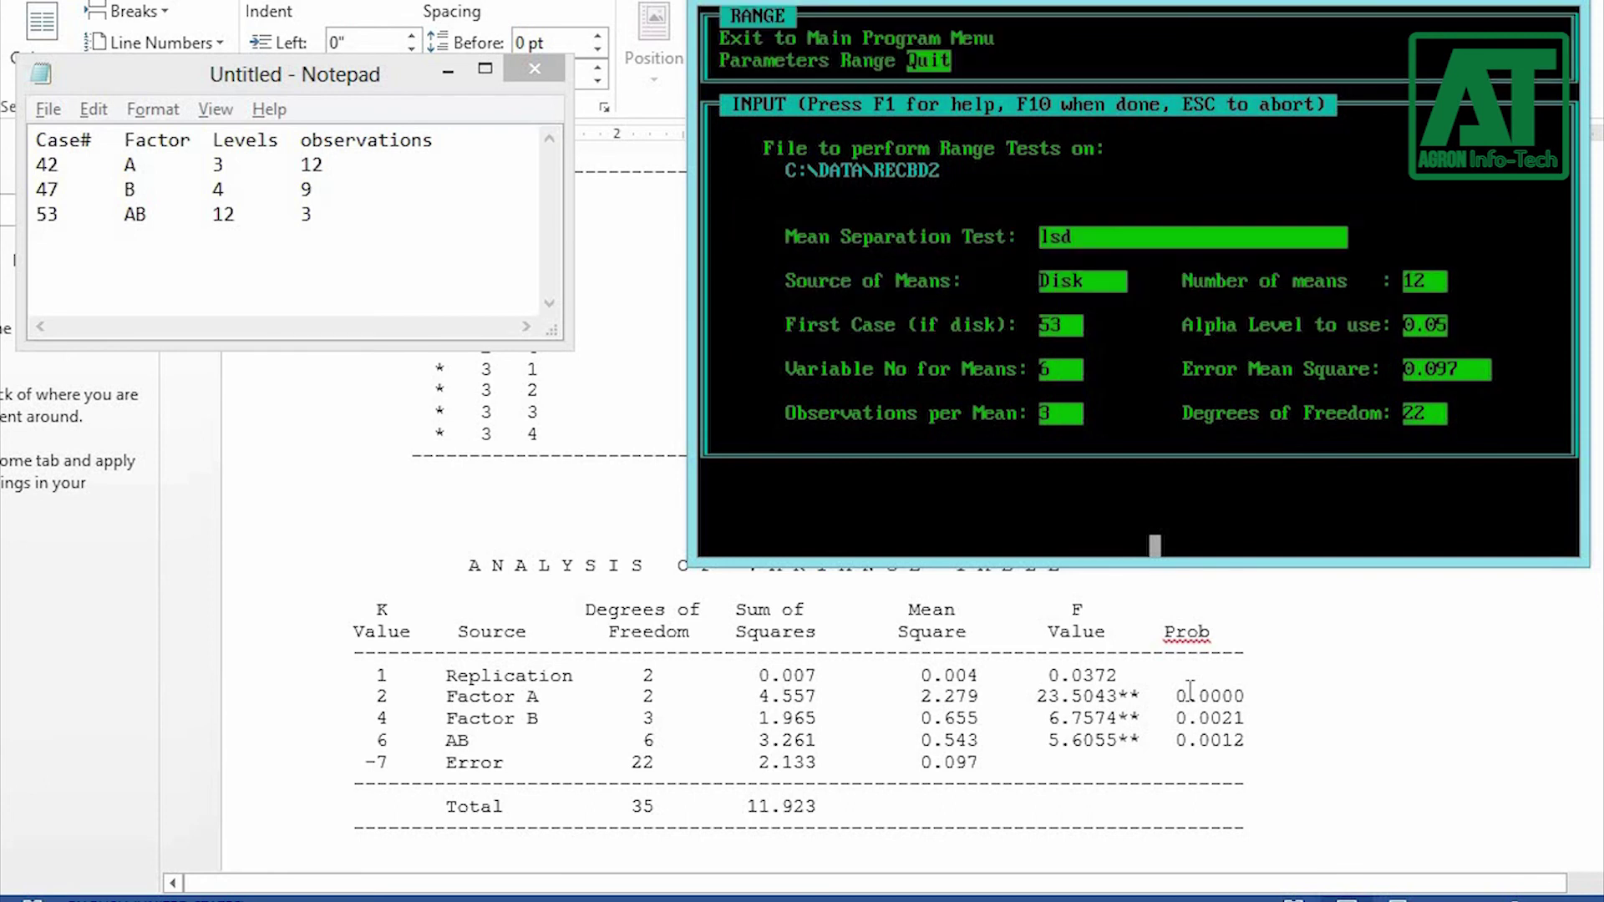
key("Return")
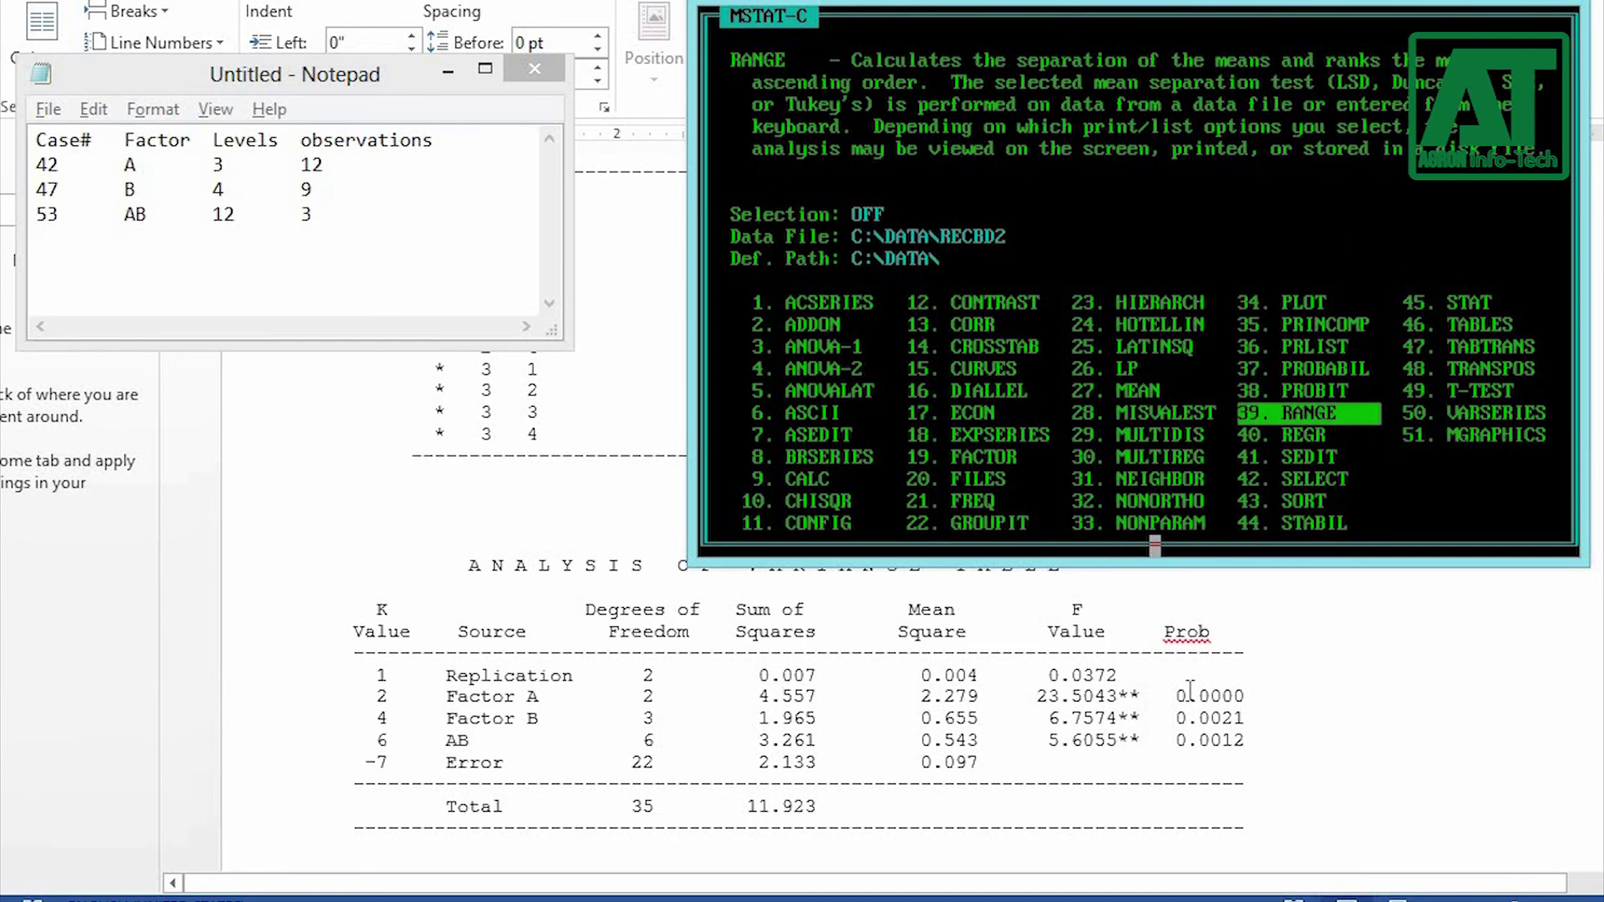
Exit MSTAT-C and open the saved AB interaction range test output for Straw yield in Word
key("Escape")
type("exit")
key("Return")
left_click(286, 788)
double_click(380, 262)
left_click(1250, 110)
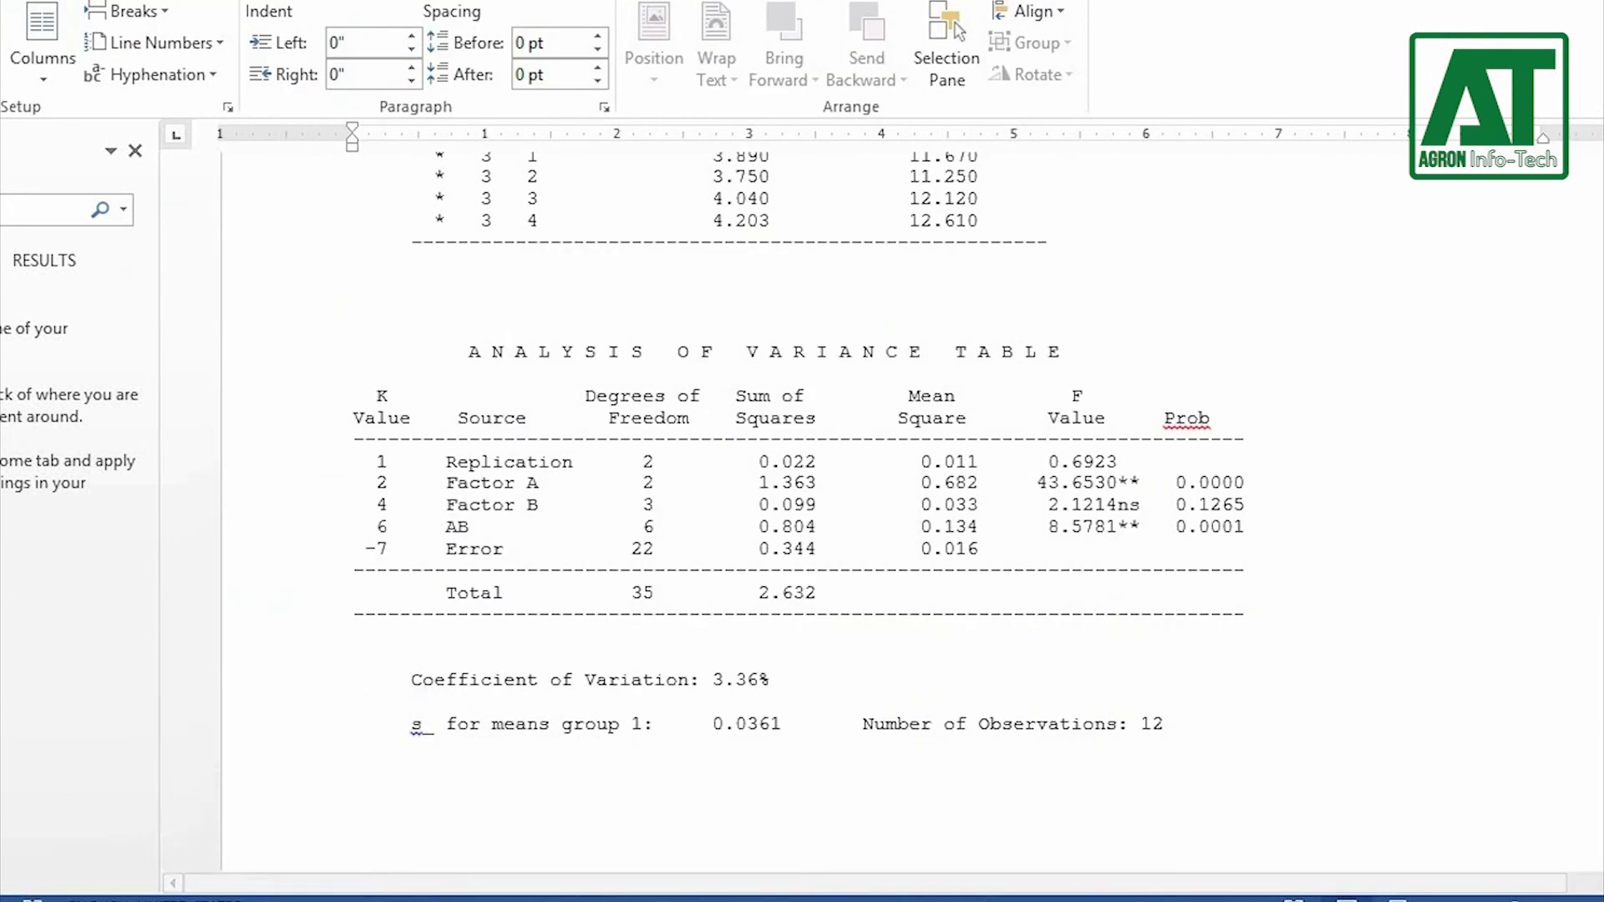
left_click(1250, 110)
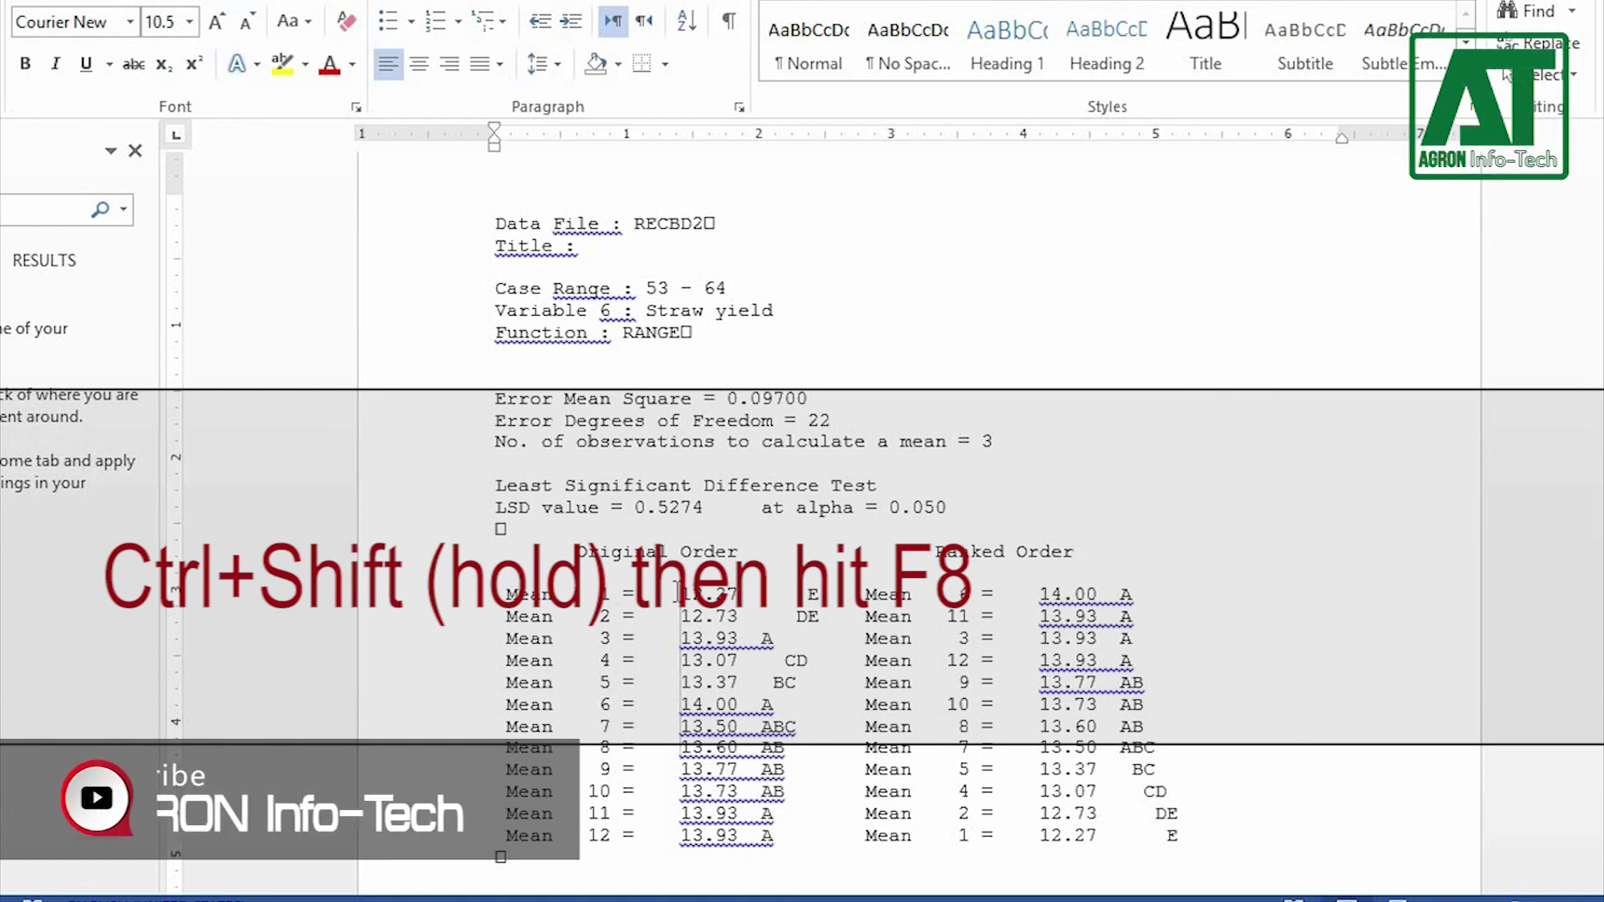
Copy the twelve Original Order means with their letters as a column block and paste them into Excel starting at cell I9
key("ctrl+shift+F8")
key("Down")
key("Down")
key("Down")
key("Down")
key("Down")
key("Down")
key("Down")
key("Right")
key("Right")
key("Right")
key("Right")
key("Right")
key("Right")
key("Right")
key("Right")
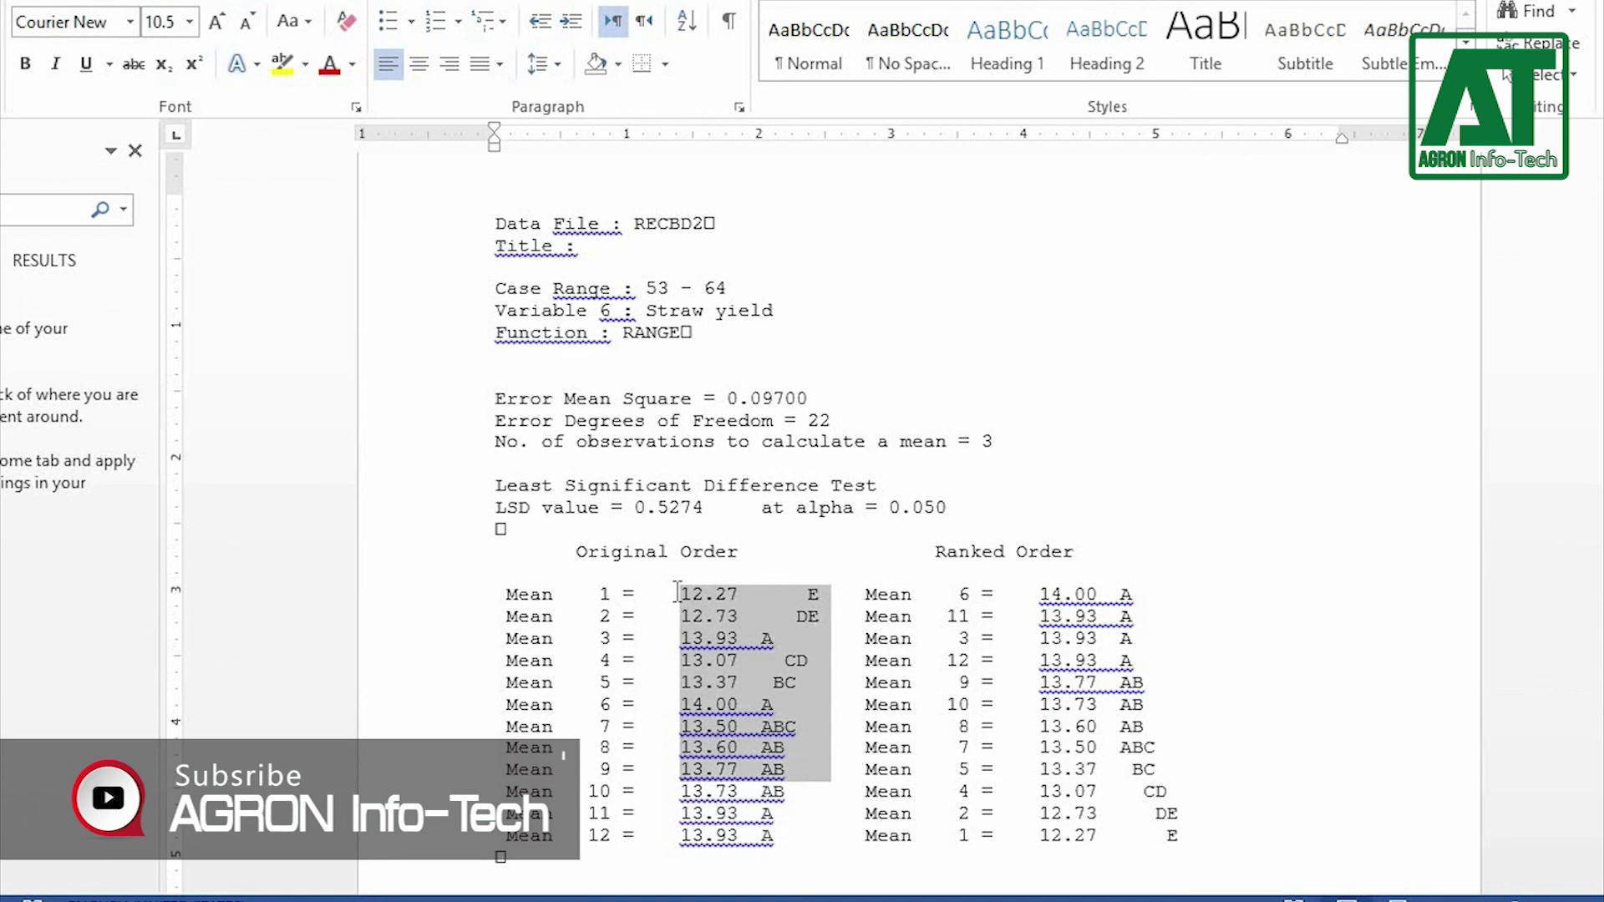
key("Down")
key("Down")
key("Down")
key("ctrl+c")
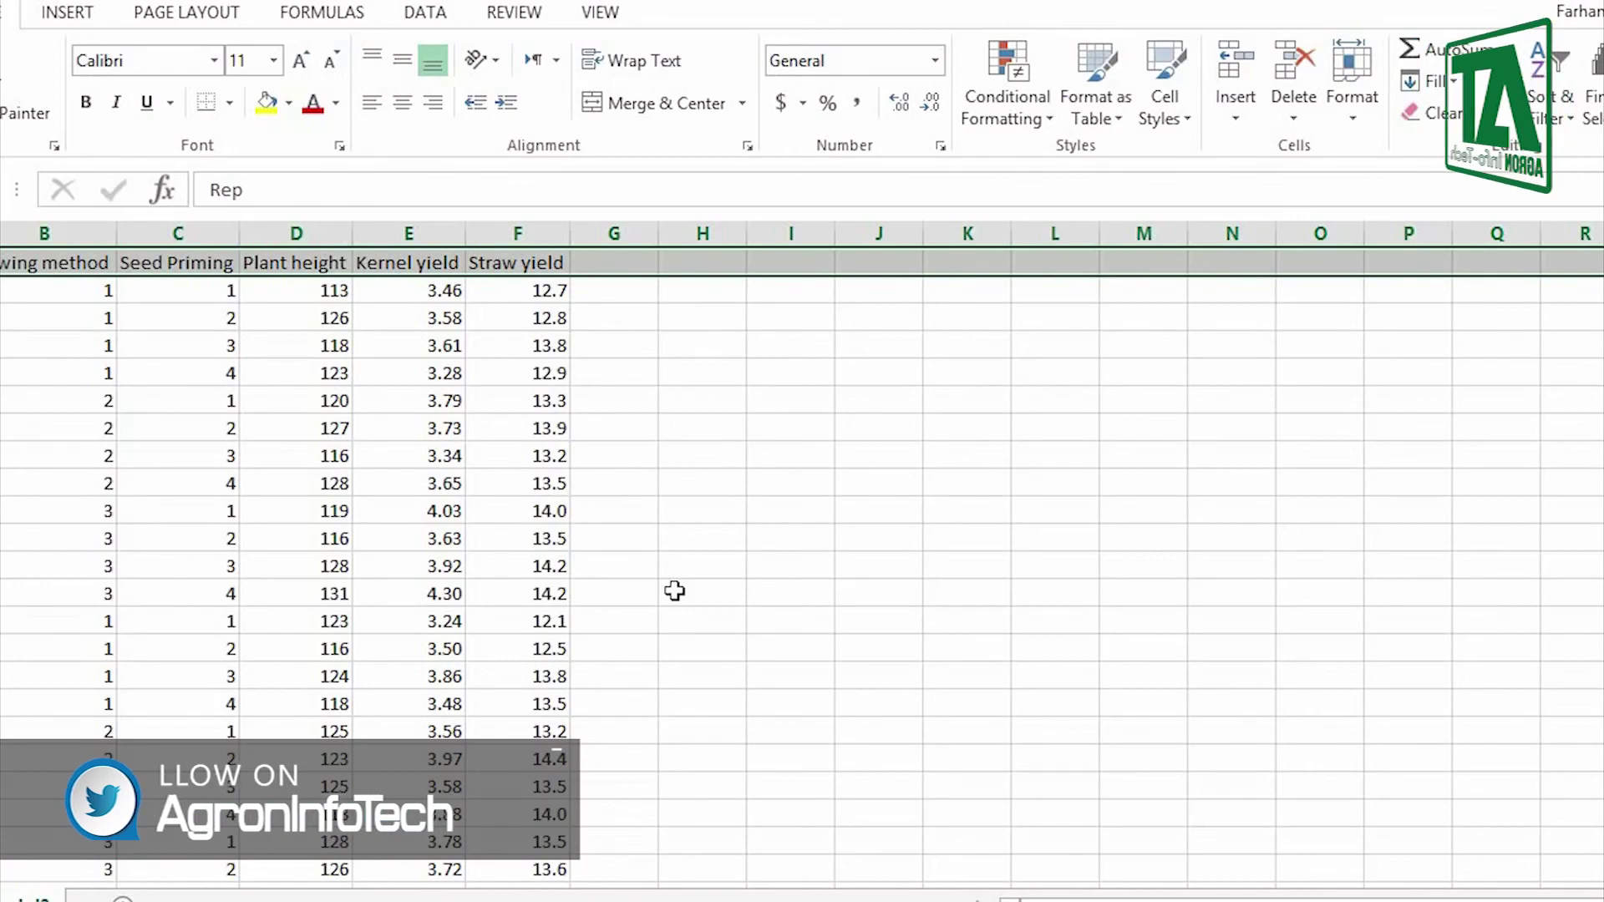
left_click(808, 490)
key("ctrl+v")
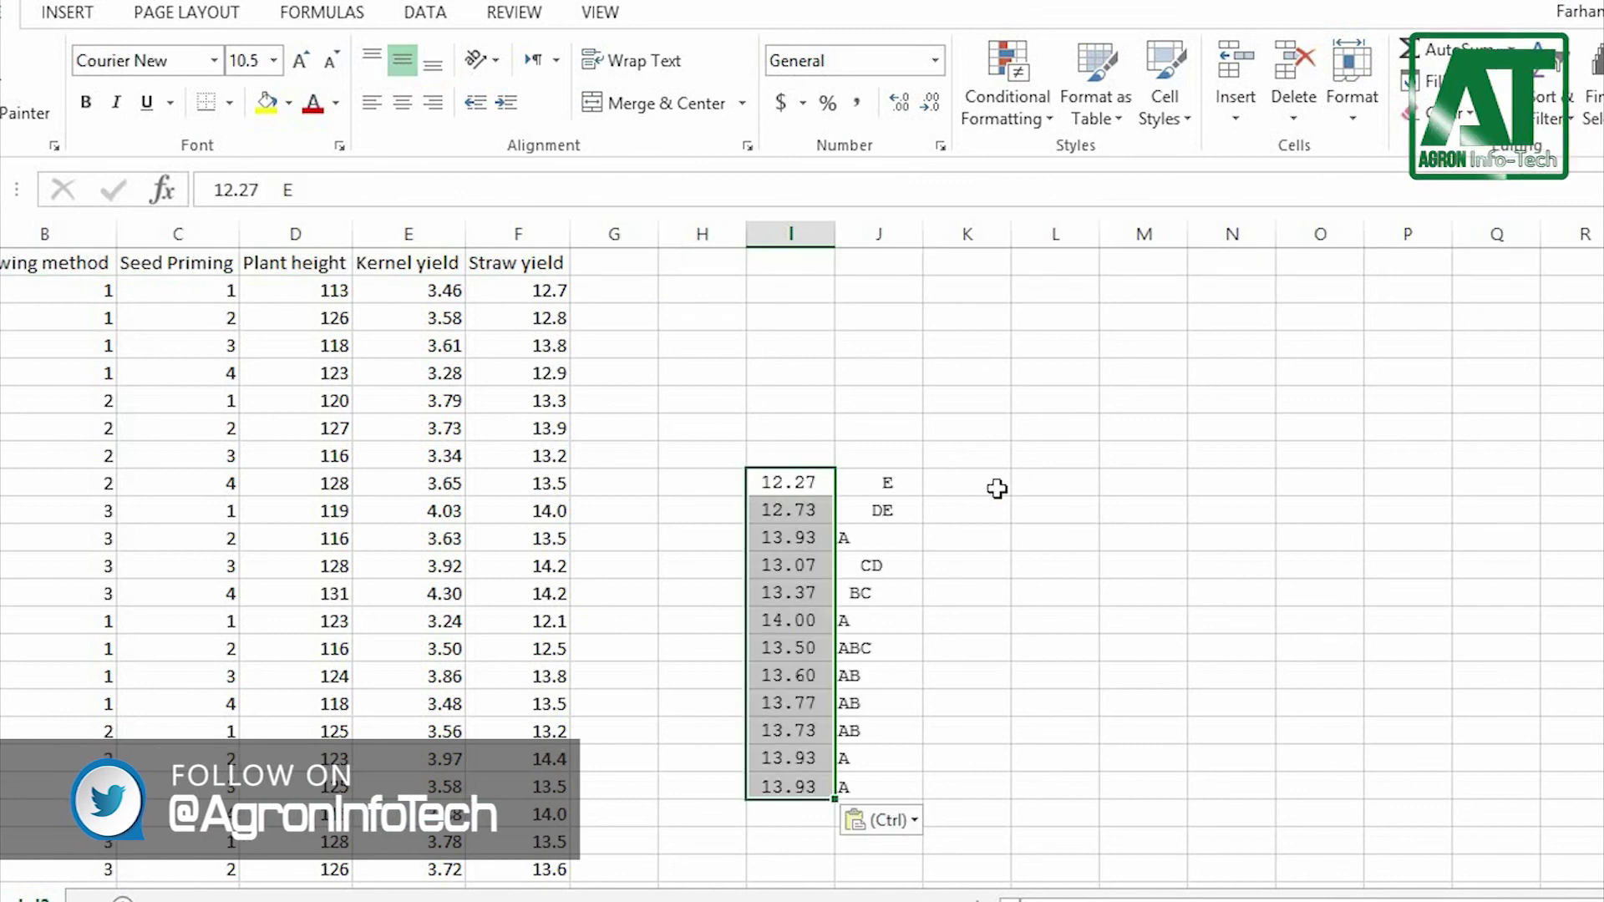
Remove the extra spaces from the pasted means with =TRIM(I9:I20) in K9 and fill the formula down to K20
left_click(961, 483)
type("=trim")
type("(i9")
key("Return")
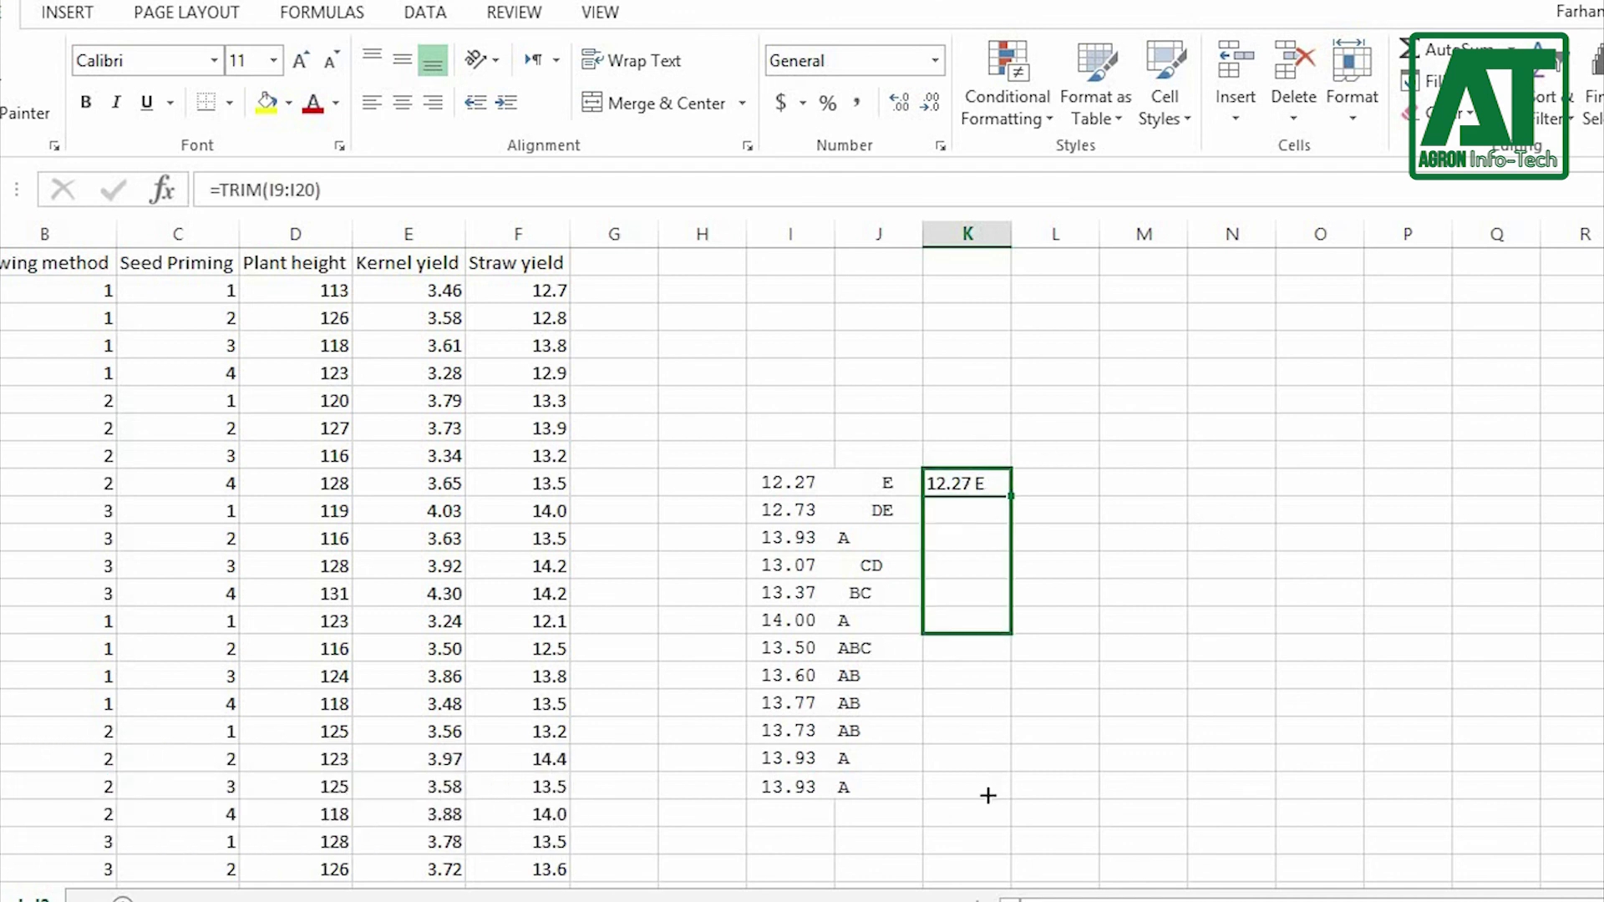
left_click_drag(987, 800, 986, 801)
left_click(1299, 612)
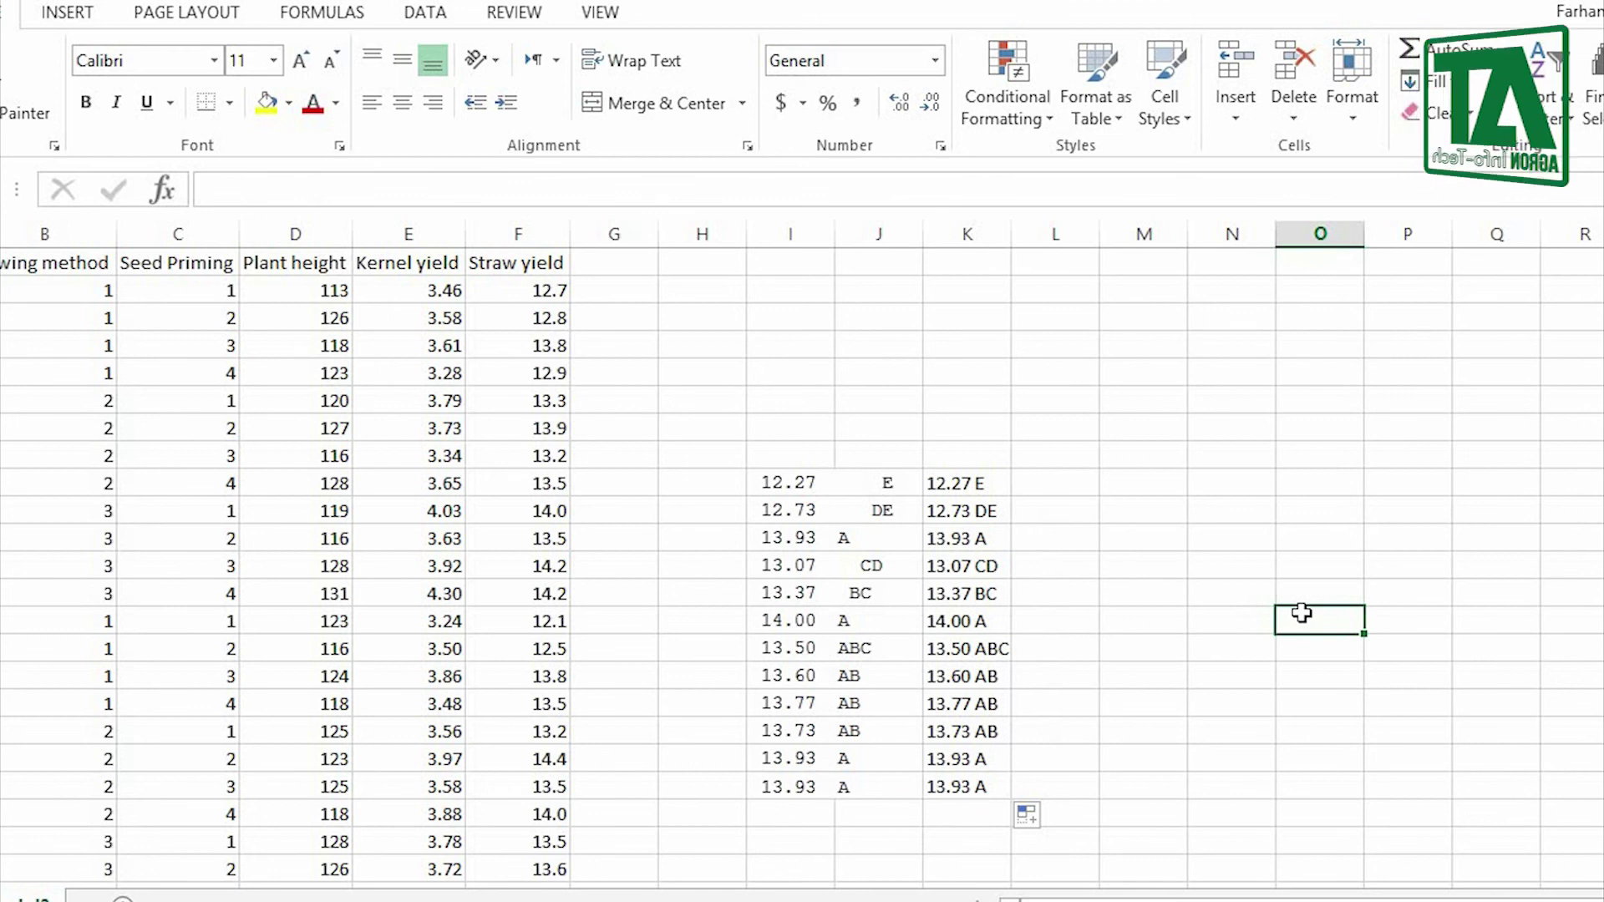